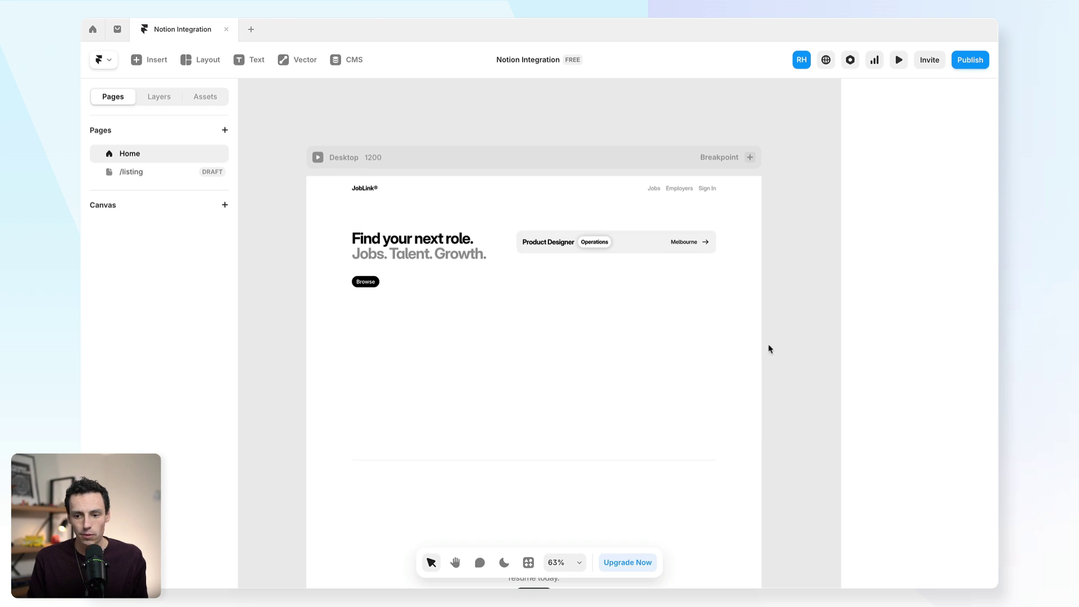
Review the Home page's hero stack, job card stack and hero text stack
left_click(458, 274)
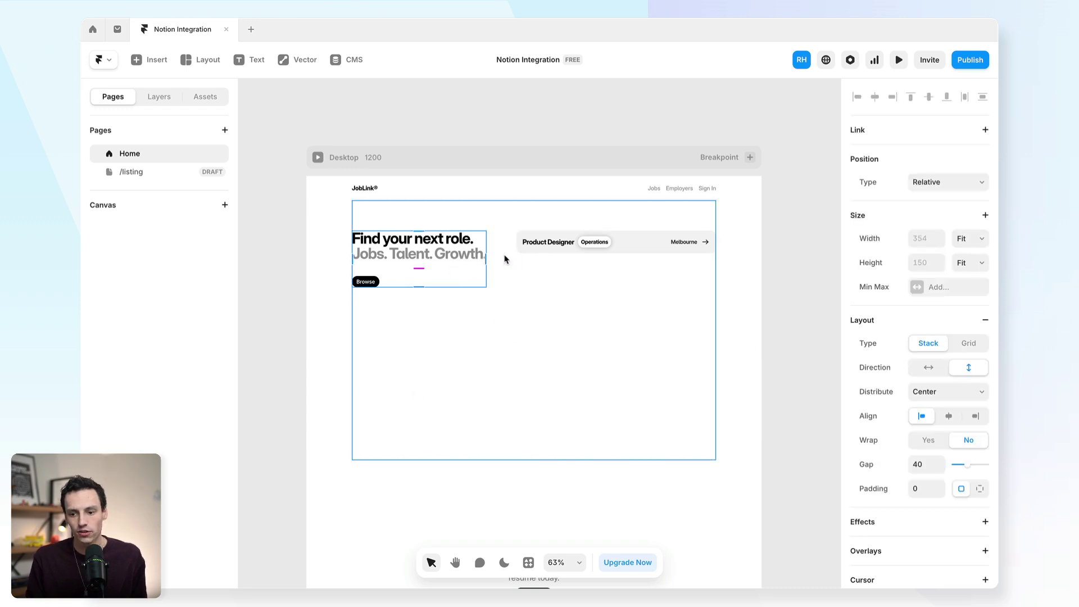
left_click(541, 277)
left_click(468, 275)
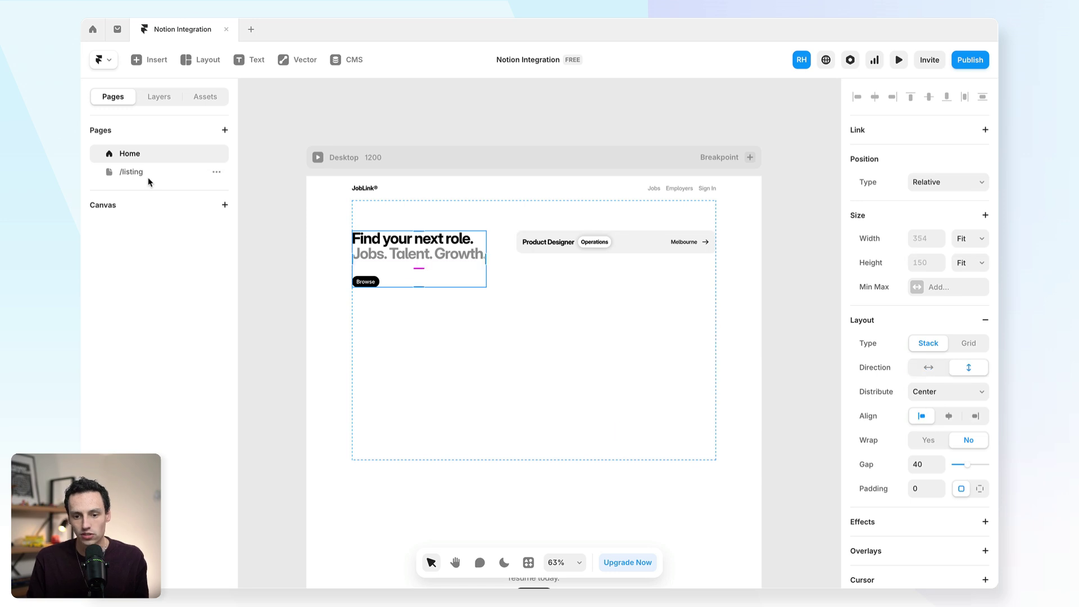
scroll(555, 282, "up", 5)
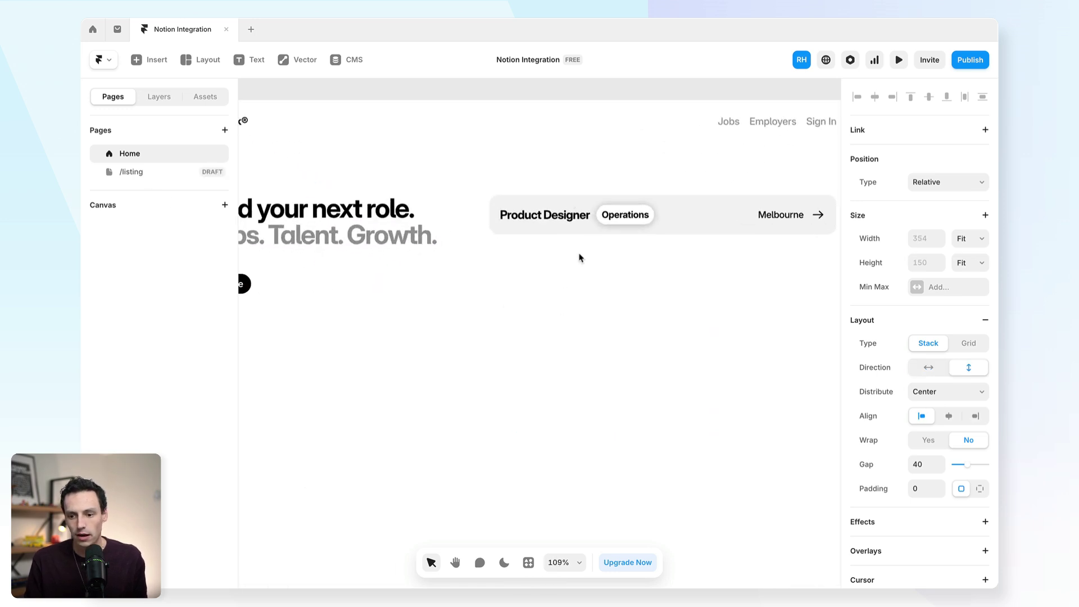
scroll(578, 258, "down", 4)
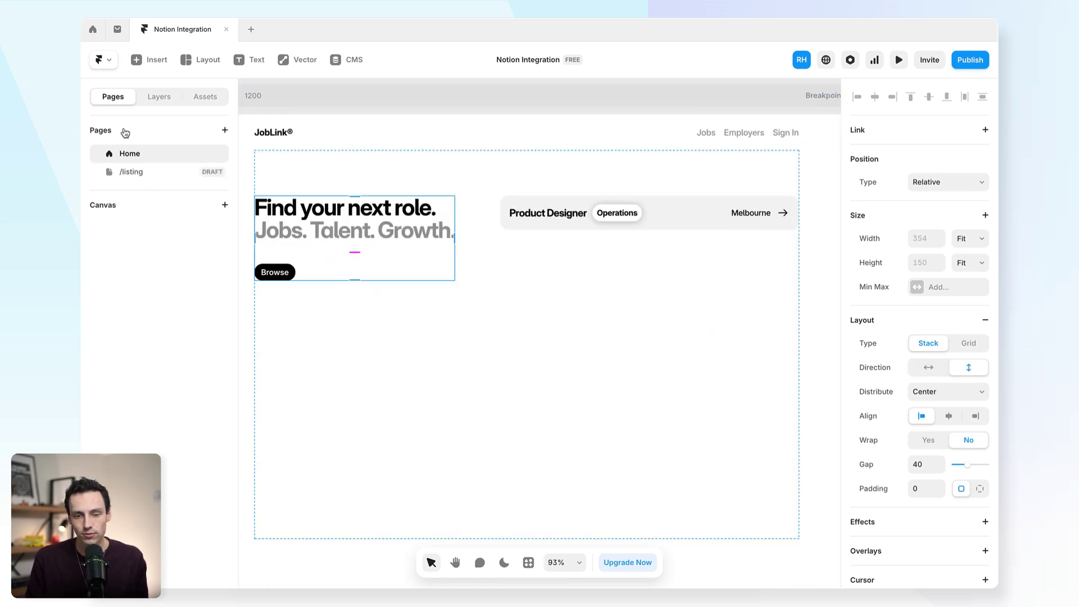
Look over the draft /listing page design, then go back to the Home page
left_click(133, 172)
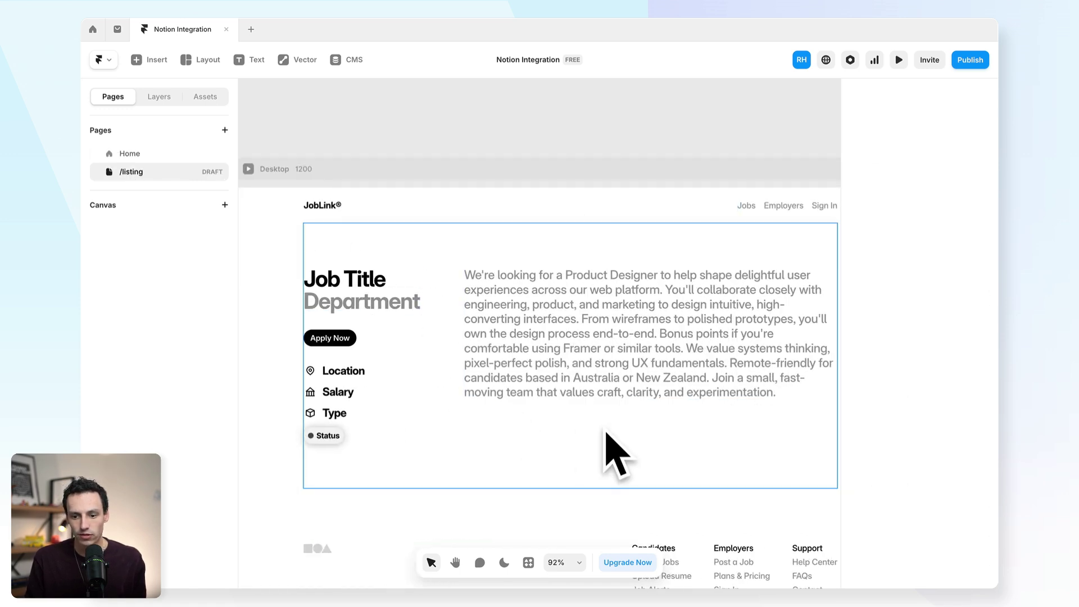
mouse_move(213, 180)
left_click(151, 158)
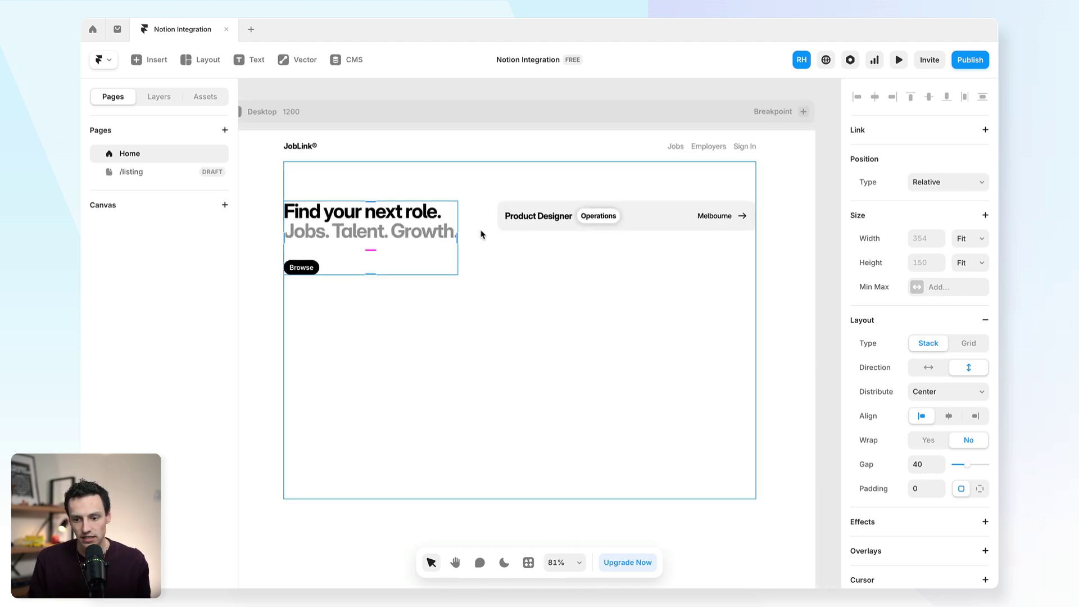
From the site's CMS, search plugins for 'notion' and launch the Notion plugin
left_click(337, 60)
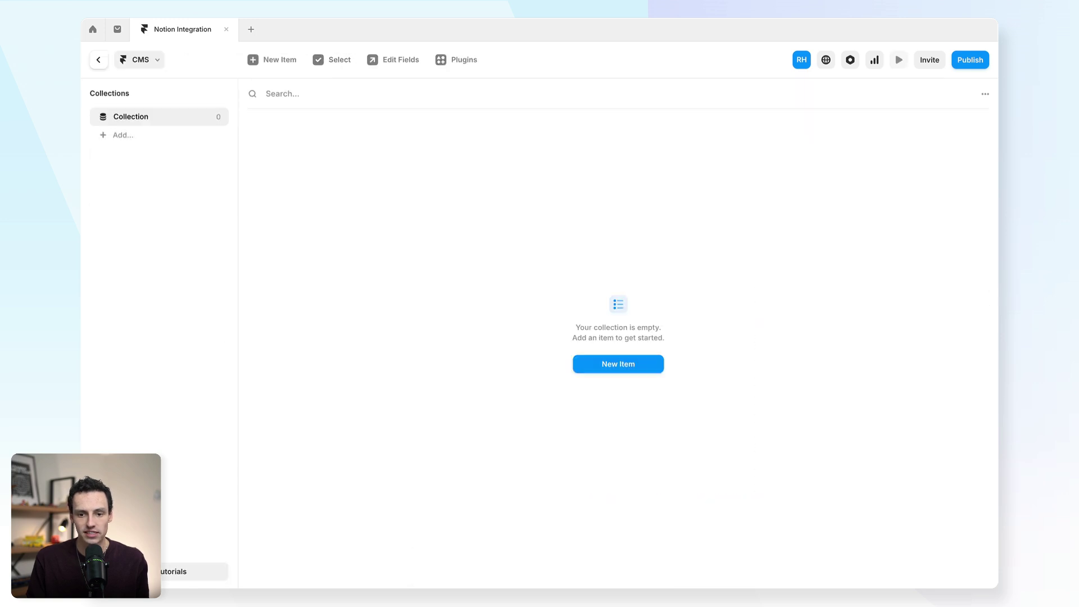
left_click(459, 67)
type("notion")
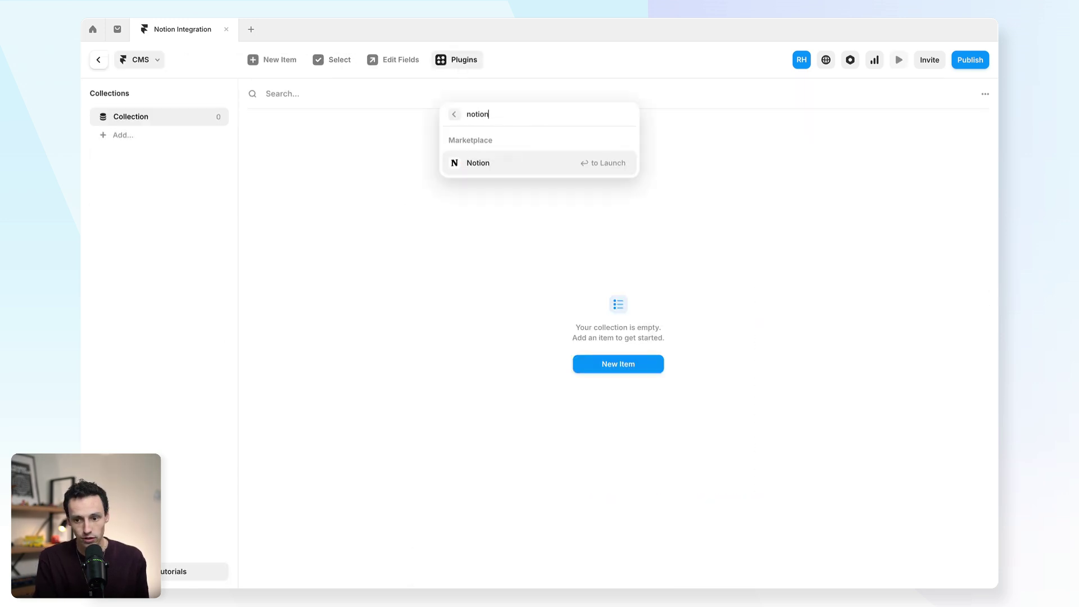
left_click(502, 169)
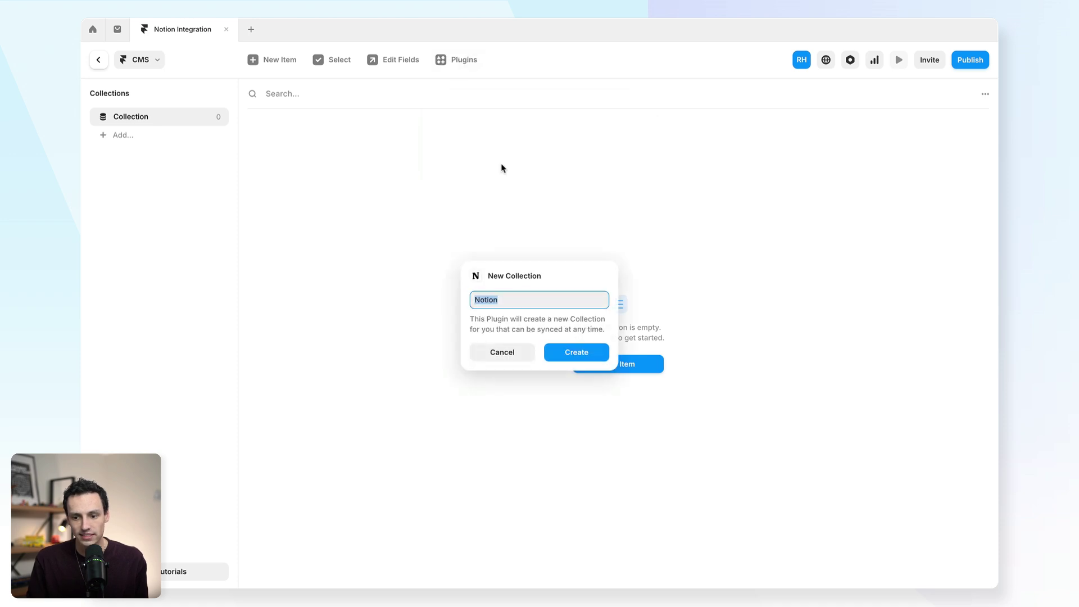
Create the Notion-synced collection named Notion Database and preview the list of available databases
type("V")
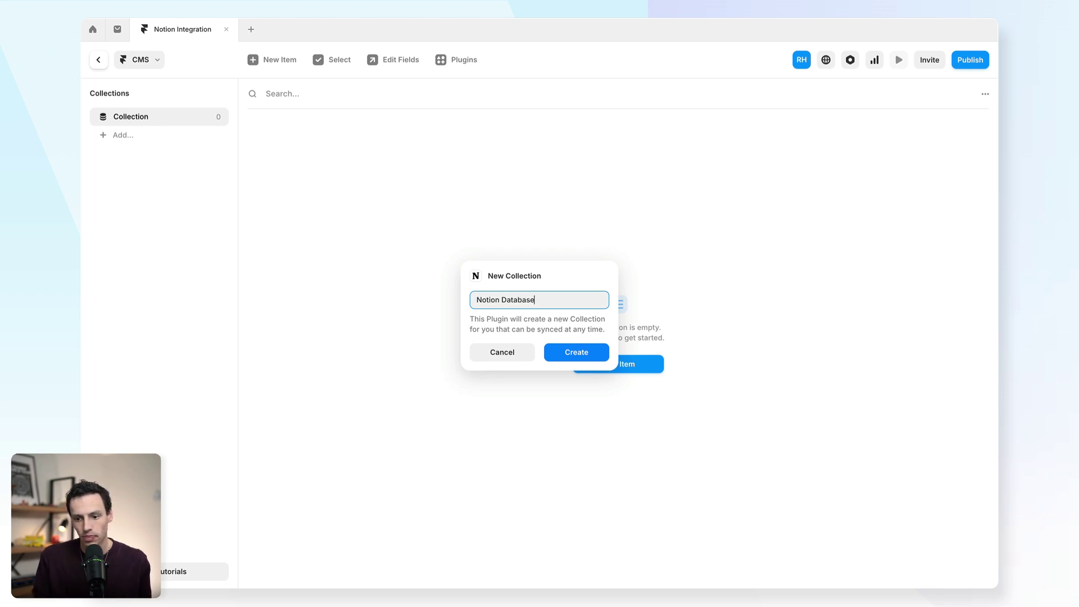
left_click(595, 351)
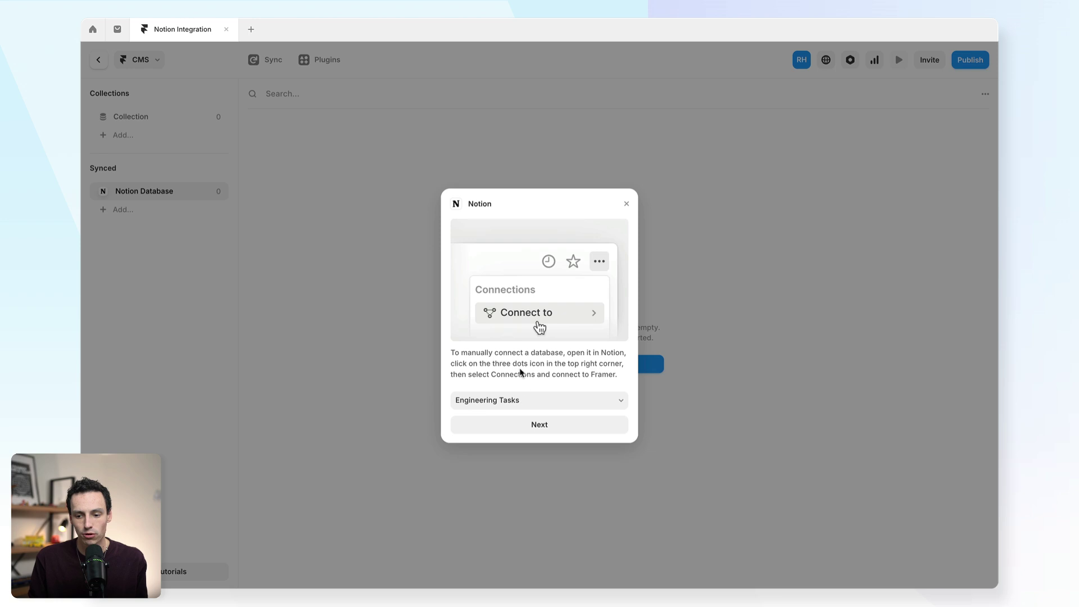
left_click(538, 407)
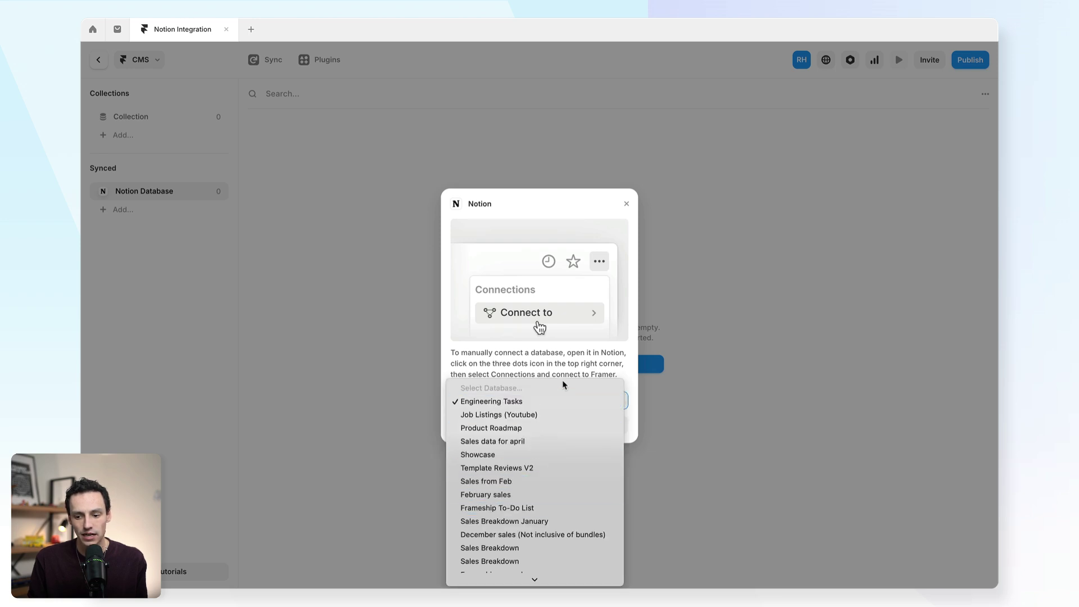
left_click(563, 366)
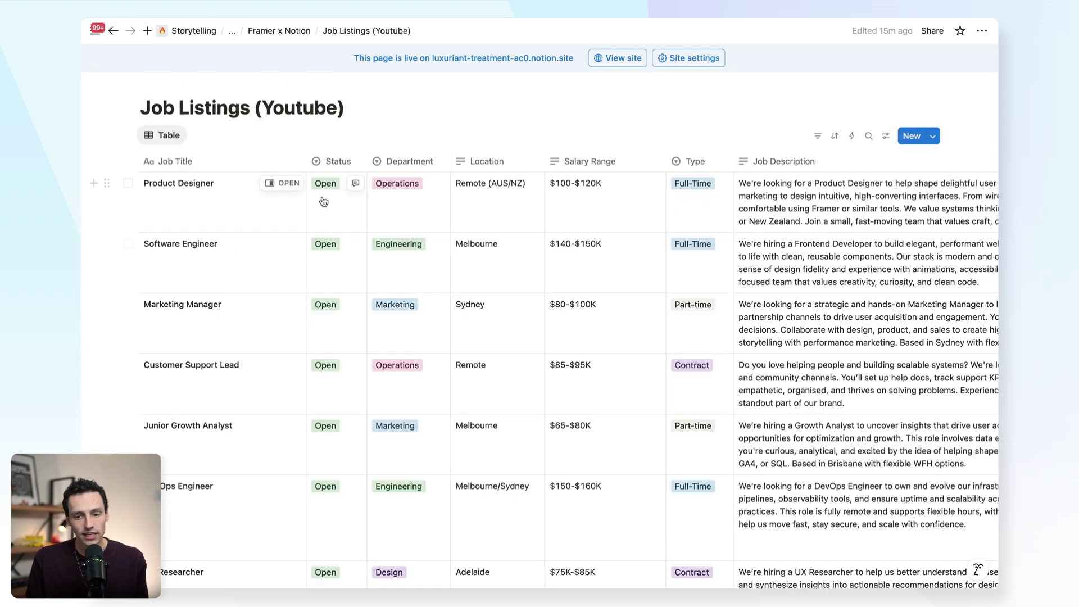
Confirm Job Listings (Youtube) lists Framer as an active read-only connection, then return to Framer
scroll(441, 231, "down", 3)
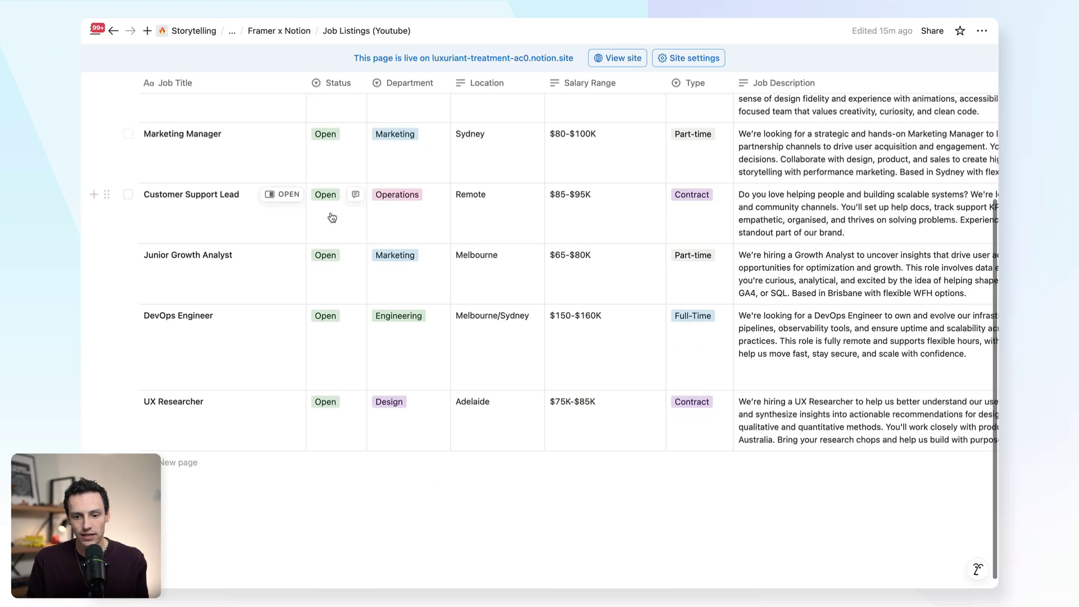
scroll(332, 217, "up", 3)
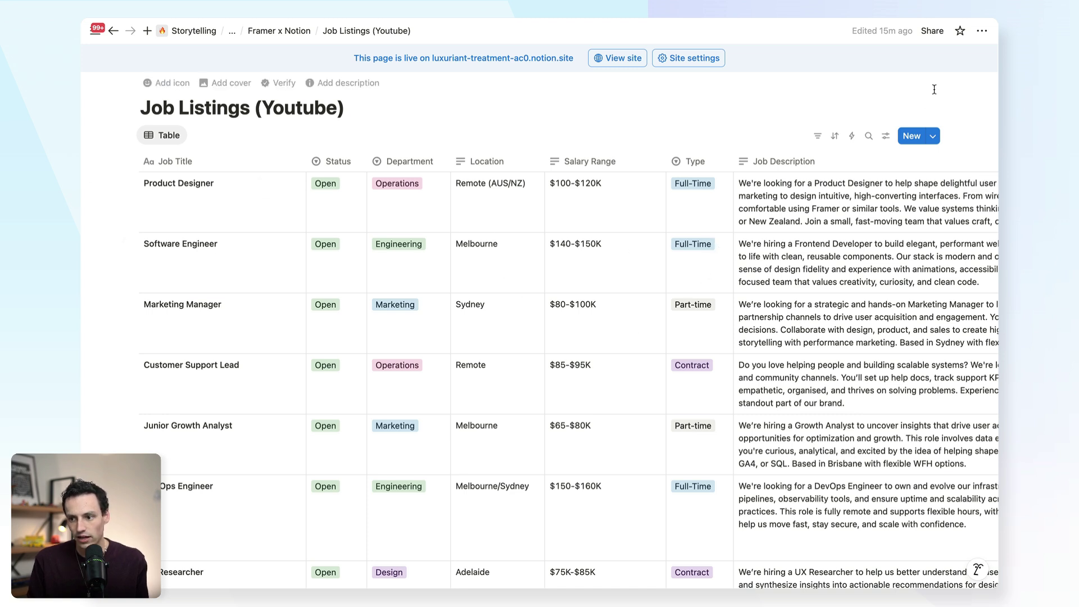
left_click(985, 33)
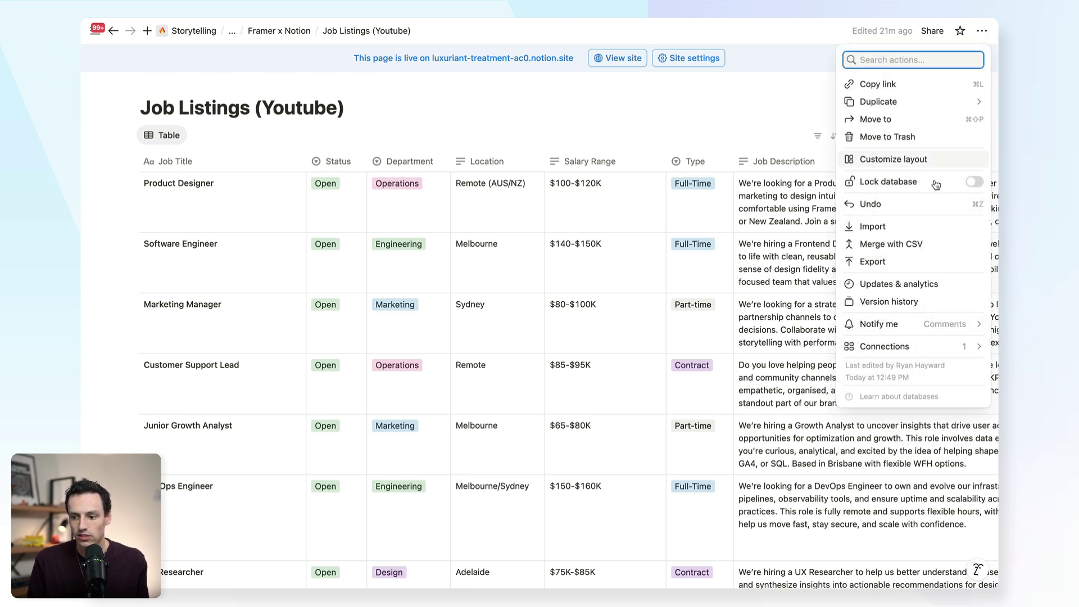
mouse_move(909, 347)
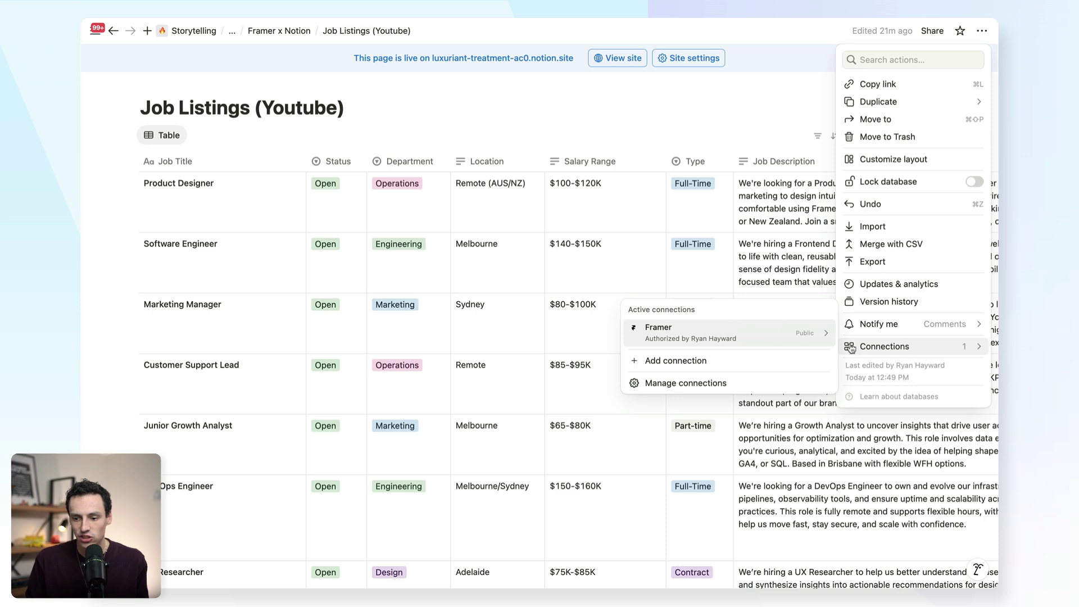
mouse_move(689, 337)
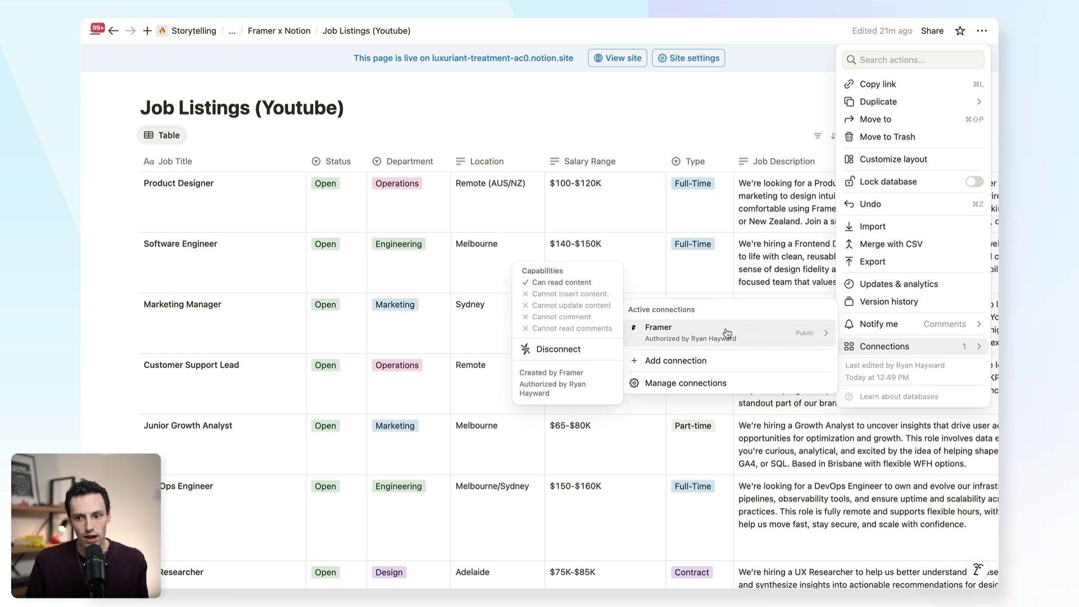
left_click(584, 136)
key("ctrl+Left")
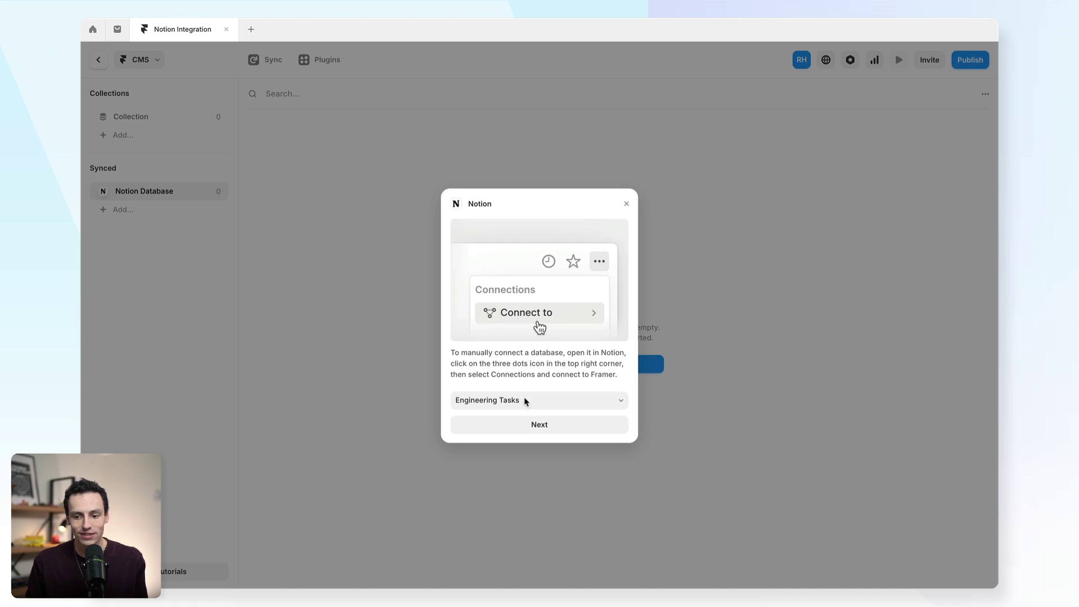
Choose the Job Listings (Youtube) database and continue to field mapping
left_click(526, 401)
left_click(530, 415)
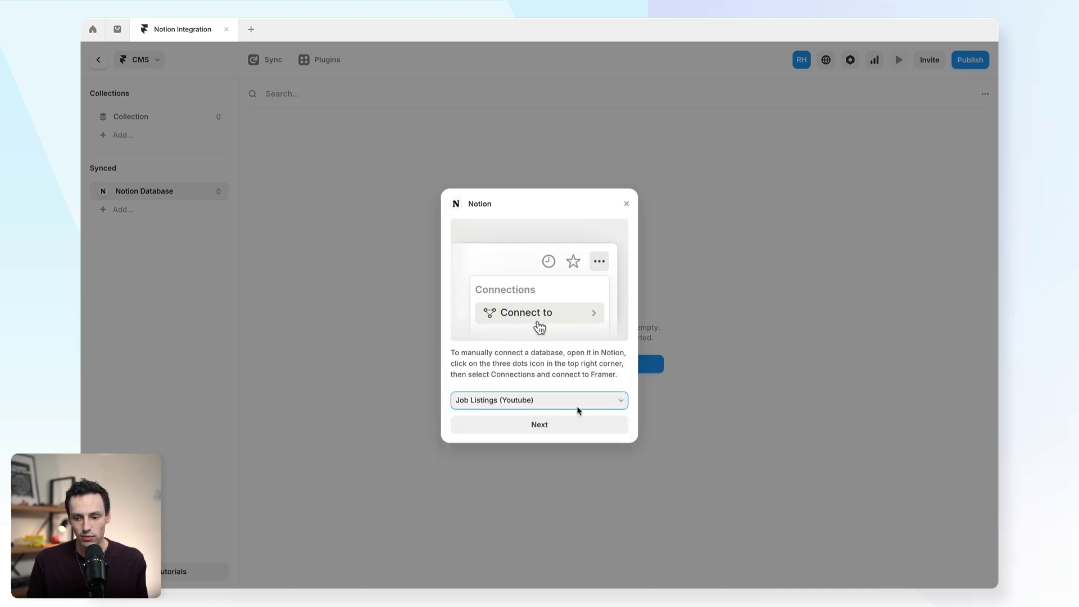
left_click(572, 426)
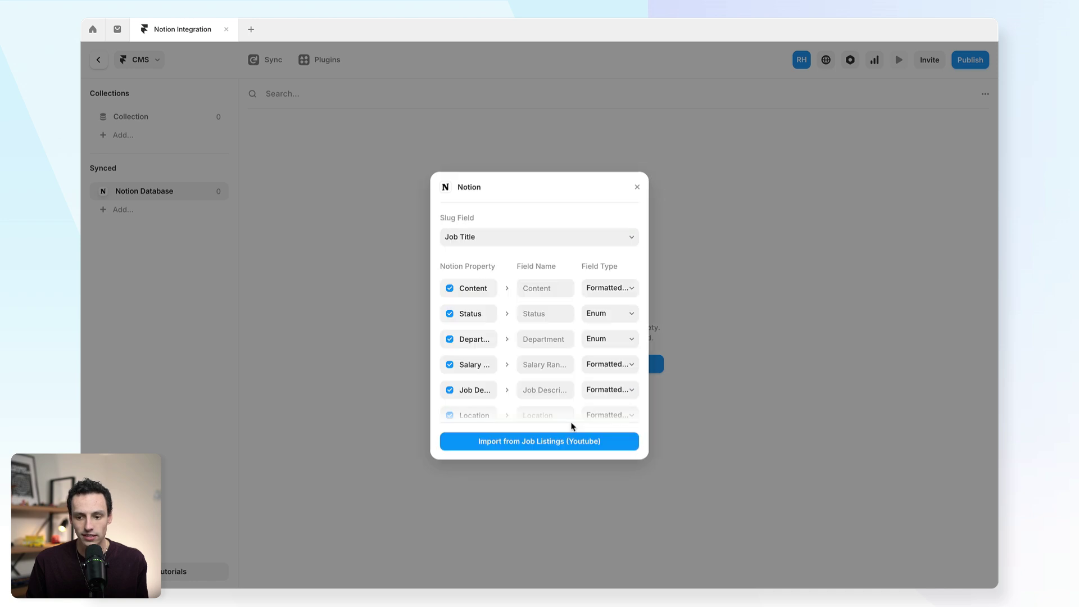
Change the Job Description field type to String in the mapping
scroll(569, 294, "down", 3)
scroll(566, 273, "up", 3)
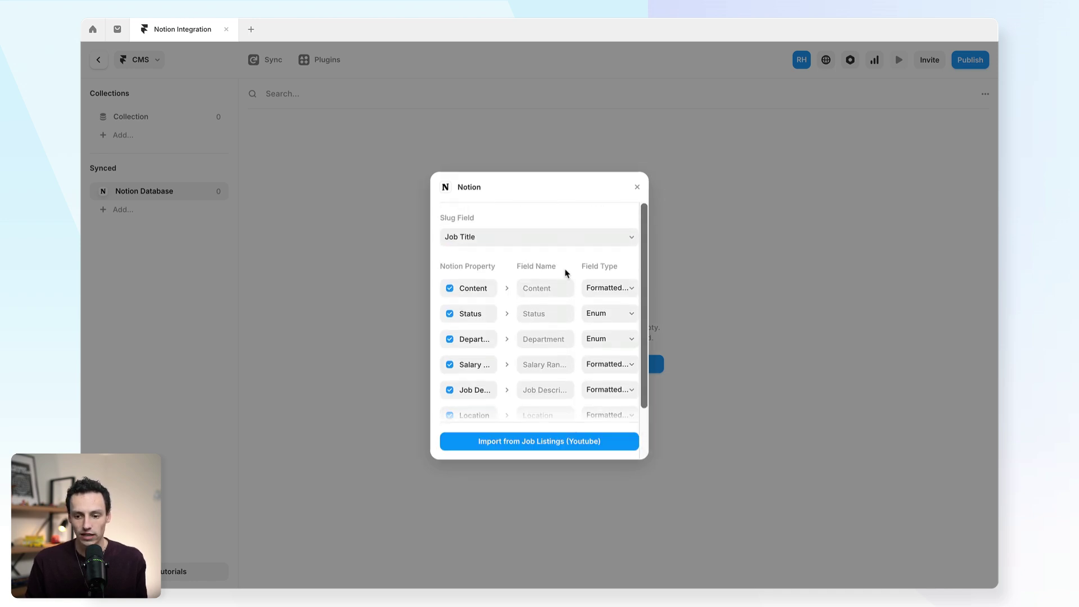
scroll(490, 302, "down", 2)
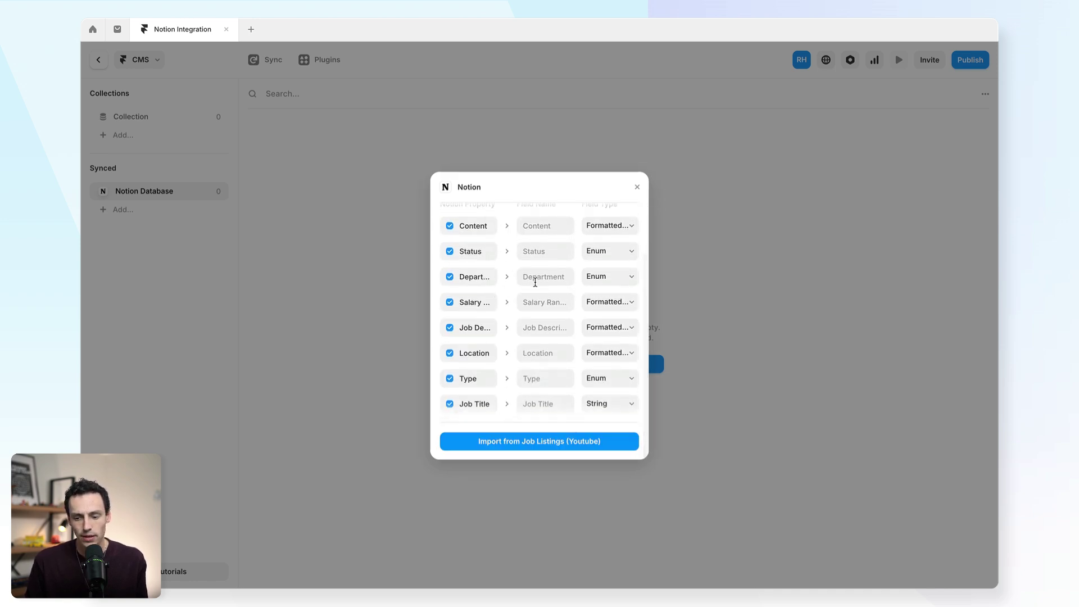
scroll(535, 282, "up", 2)
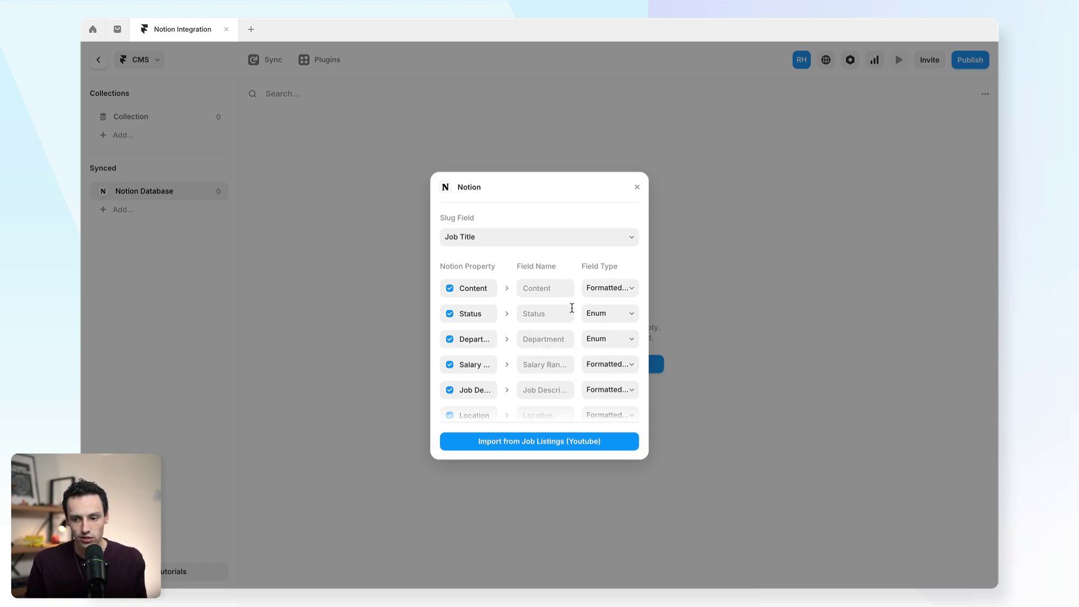
scroll(571, 308, "down", 2)
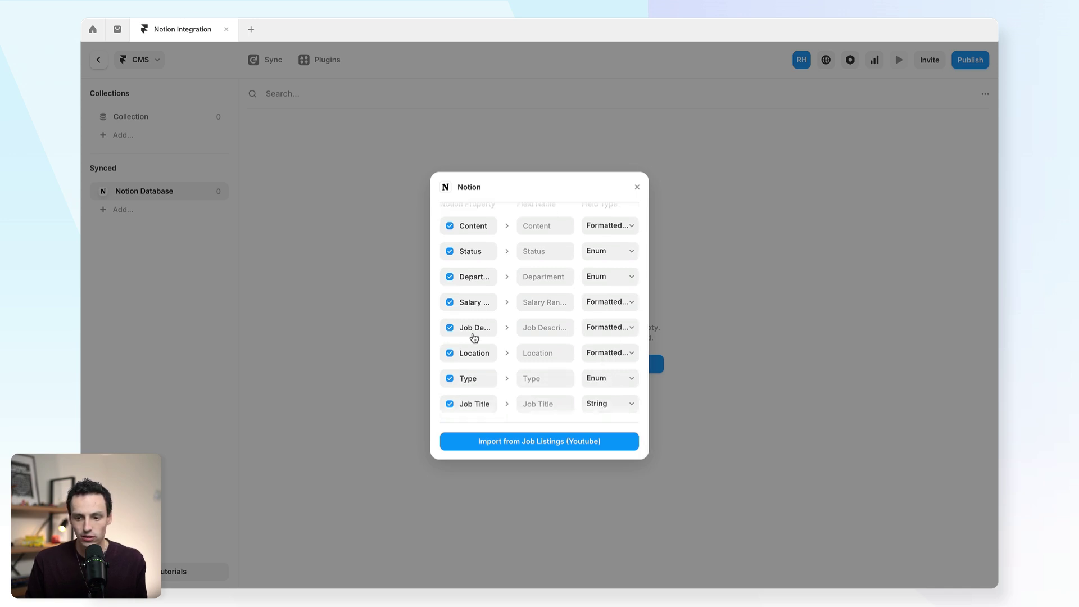
left_click(604, 328)
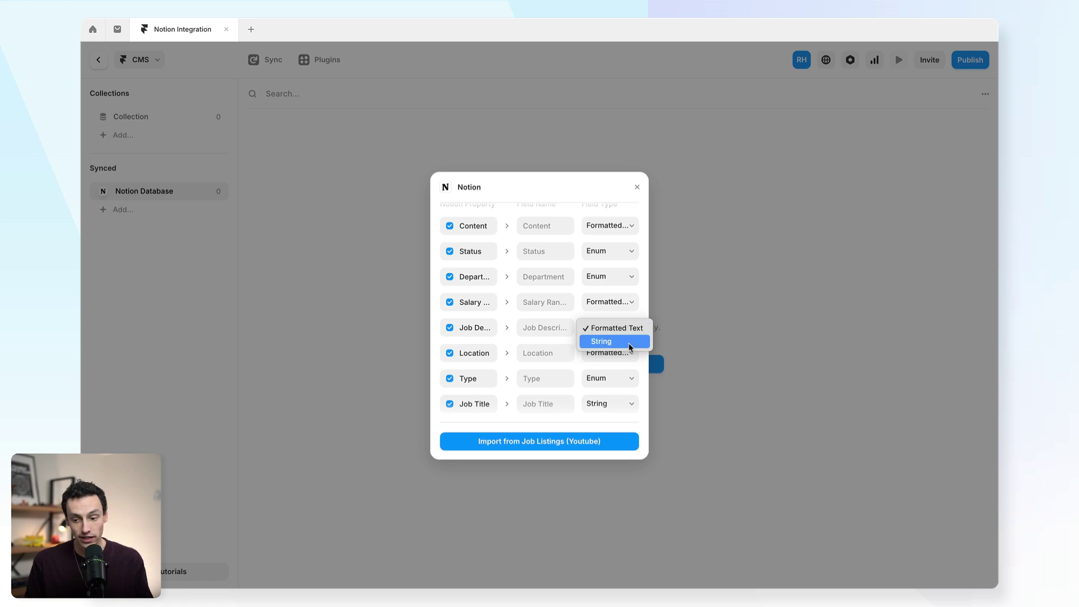
left_click(616, 342)
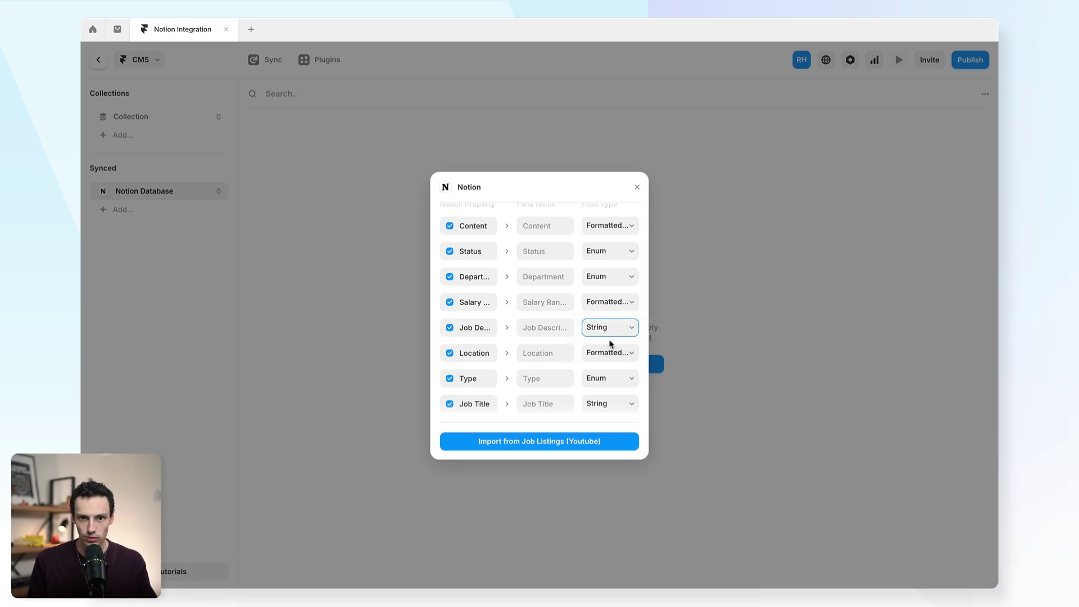
Import the job listings, then set Product Designer's Notion Status to Closed and return to Framer
left_click(527, 447)
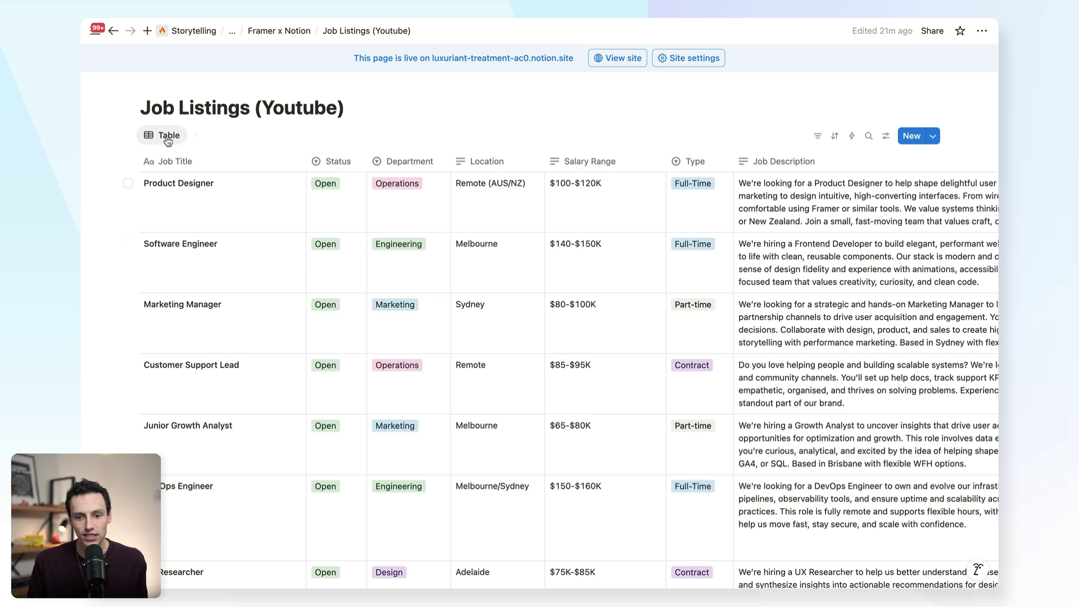
left_click(325, 199)
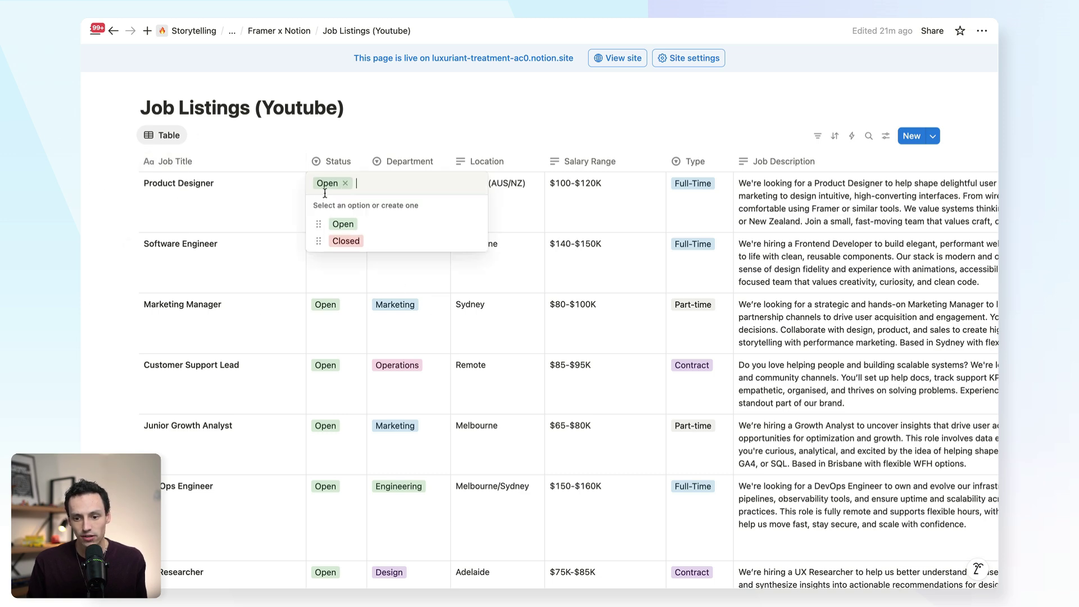
left_click(335, 240)
key("ctrl+Left")
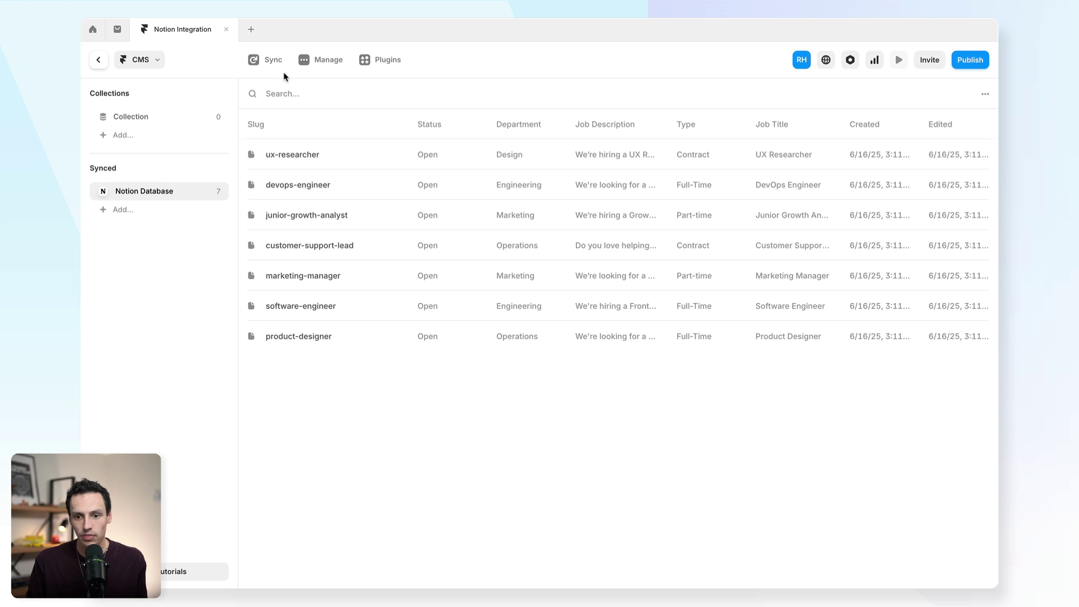
Sync the Notion Database collection again to pull the latest edits, then return to the Home canvas
left_click(271, 63)
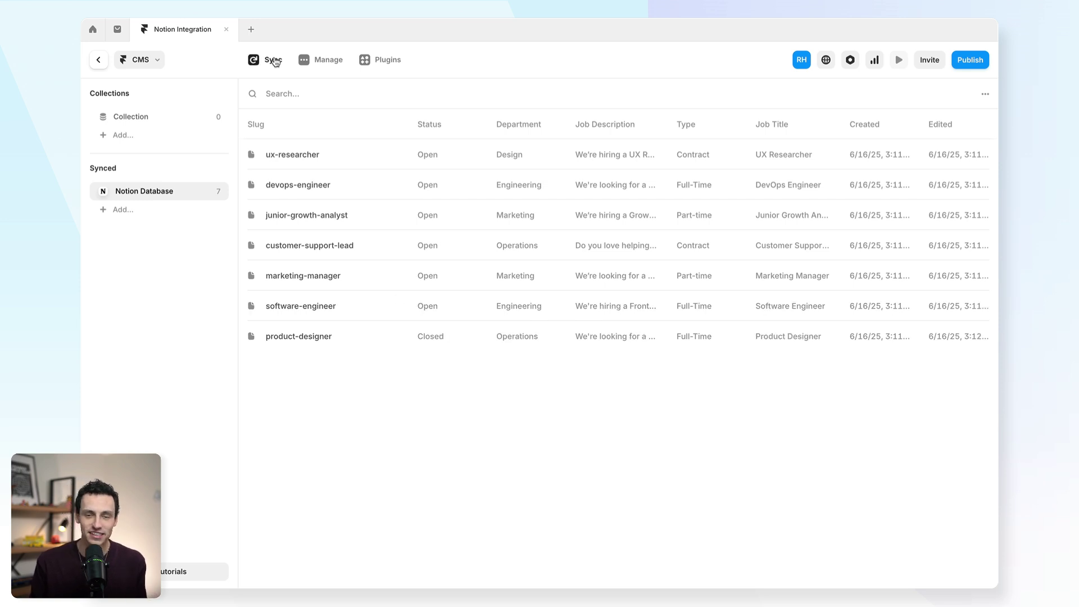
left_click(274, 60)
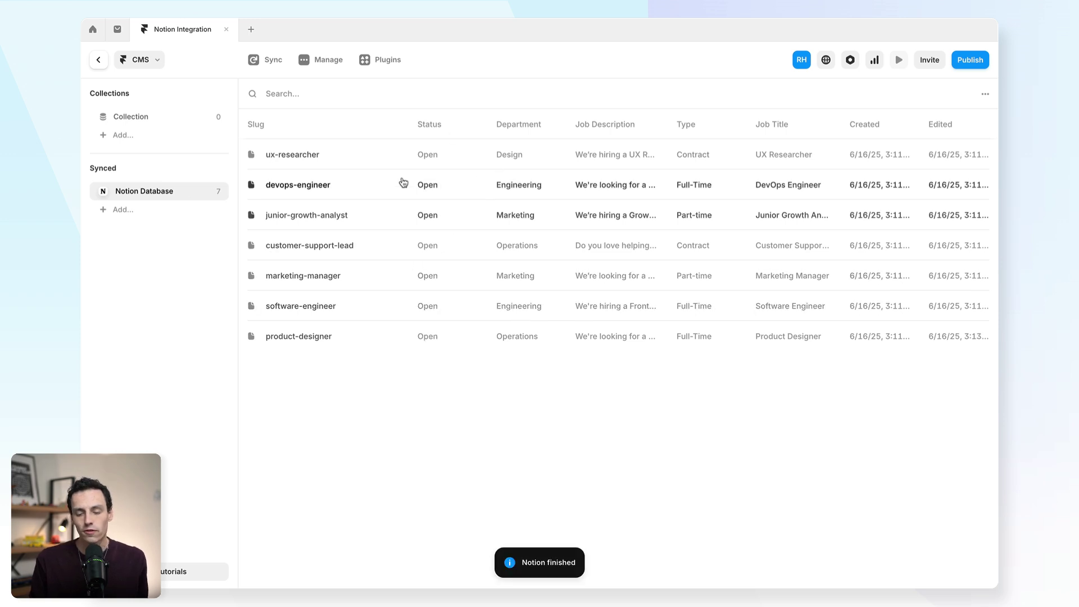
left_click(98, 60)
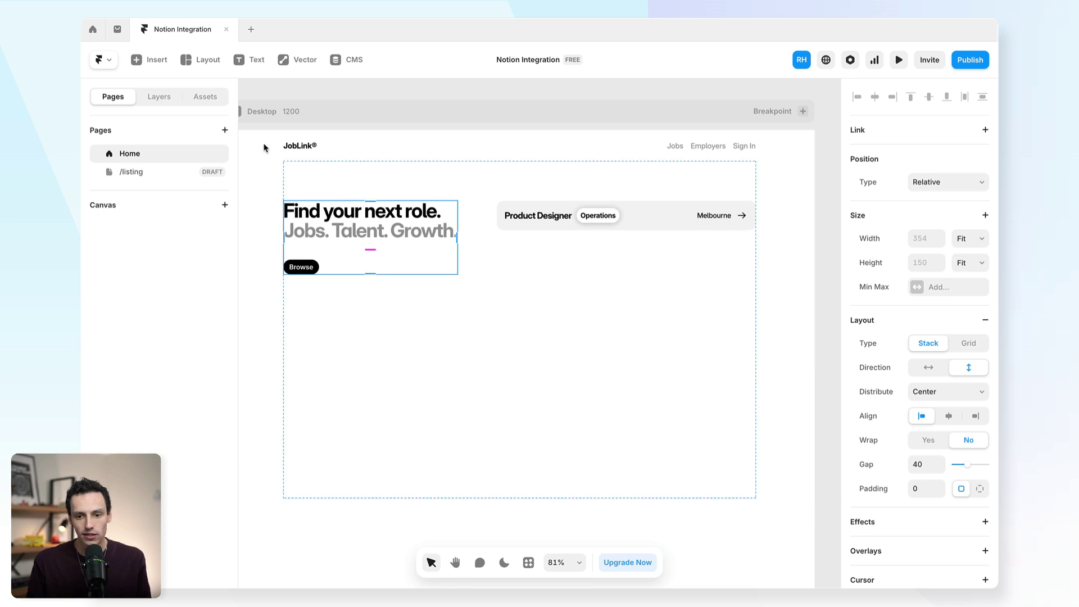
Insert a Notion Database collection list onto the Home page beside the hero
left_click(149, 60)
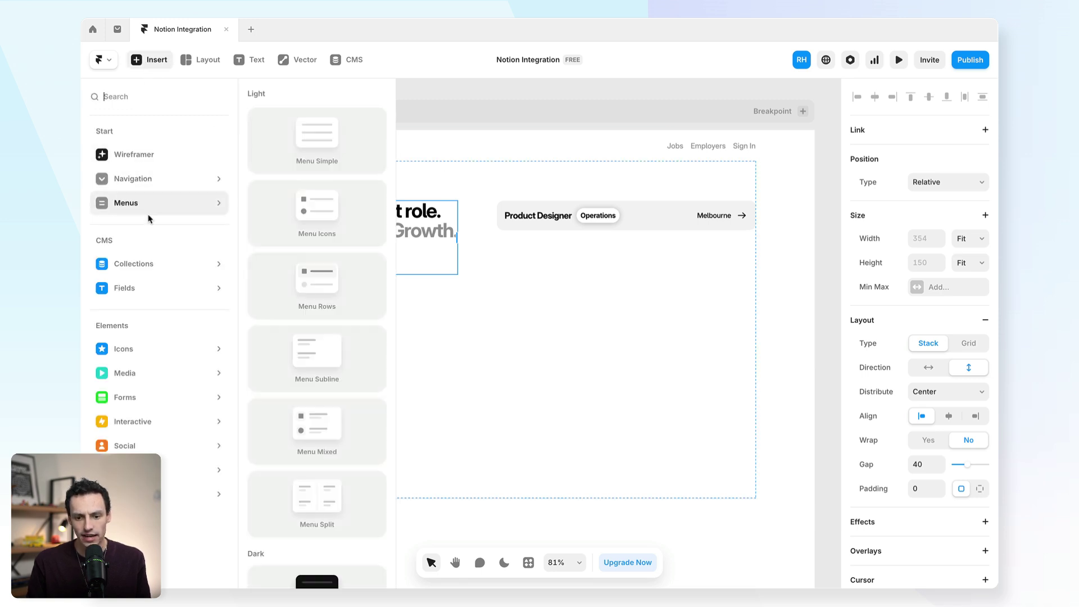
mouse_move(149, 262)
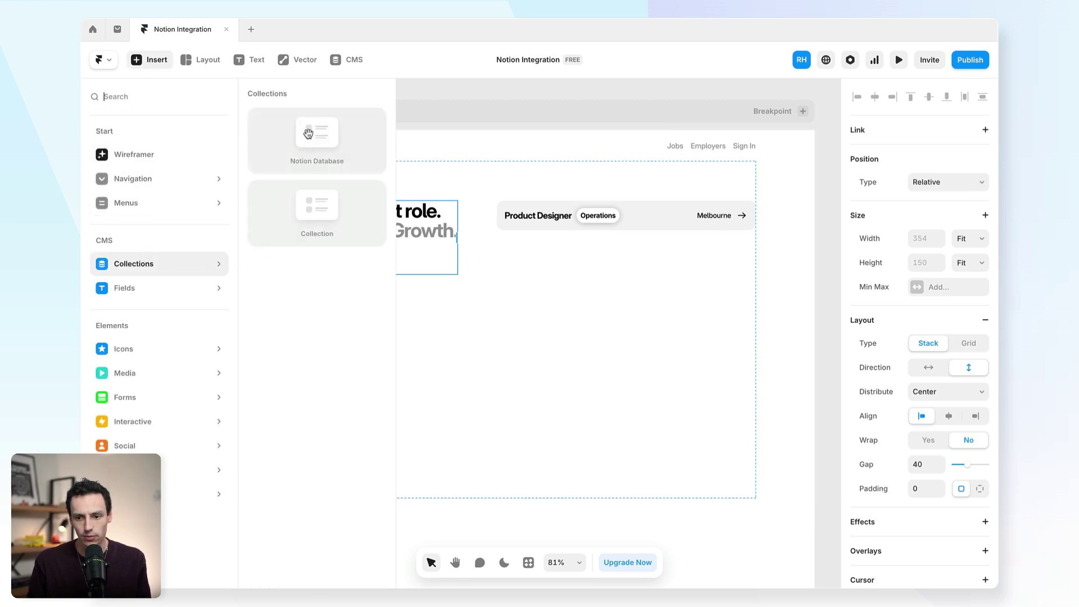
left_click_drag(310, 135, 554, 227)
Delete the Job Desc text from the list item and paste the job card Stack into it
left_click(159, 96)
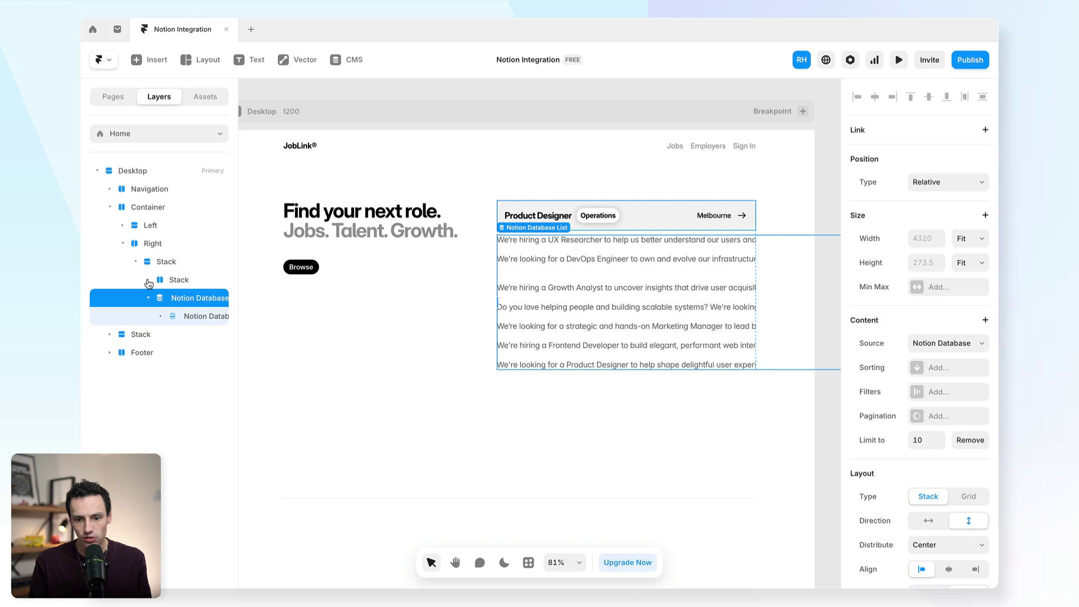
left_click(187, 281)
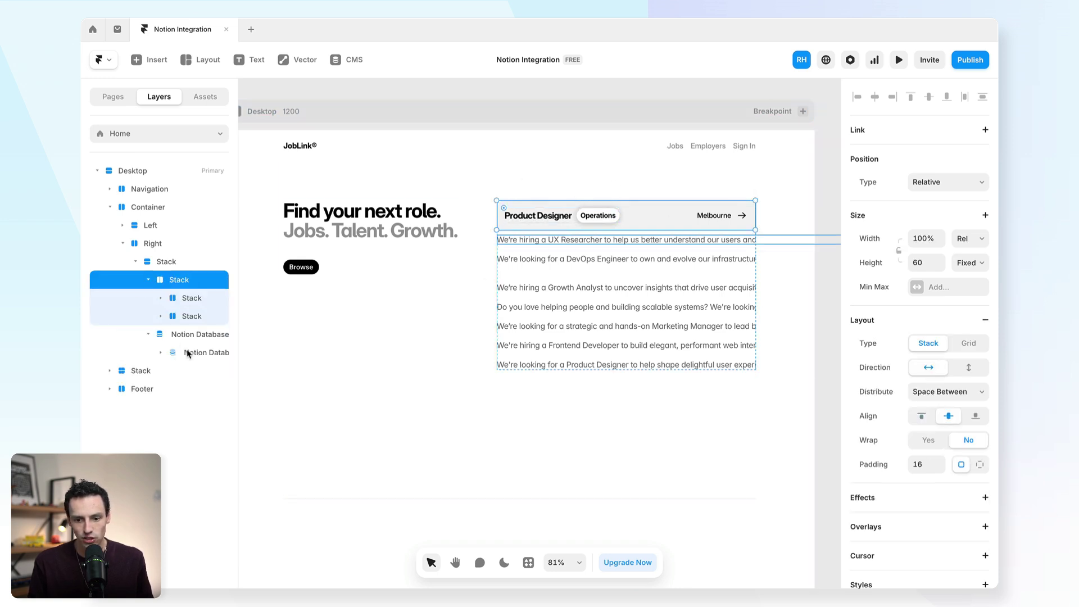
left_click(162, 354)
left_click(207, 372)
key("Delete")
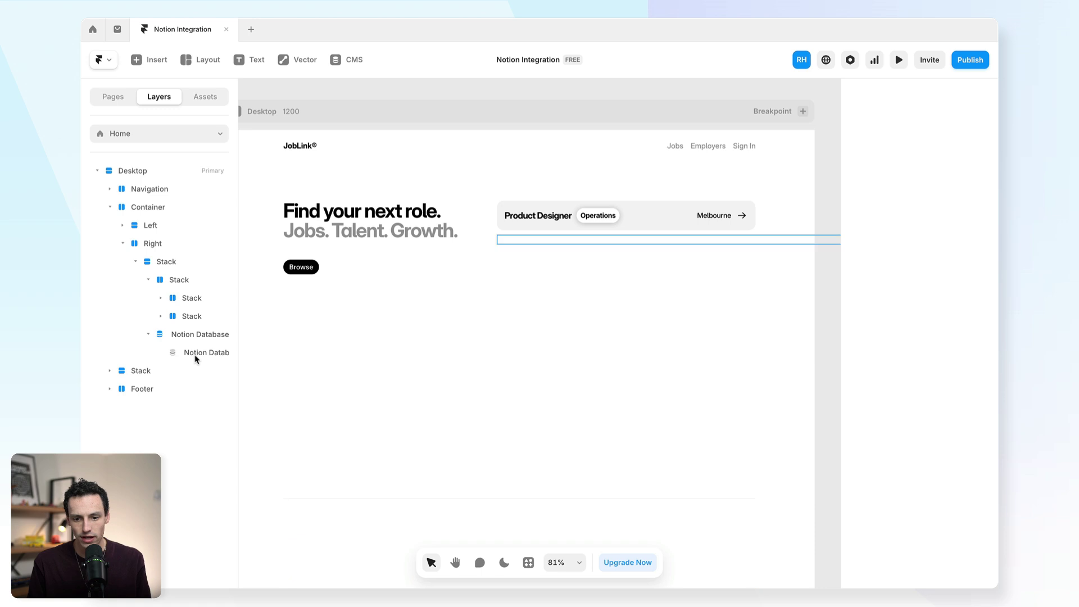
left_click(195, 353)
key("ctrl+v")
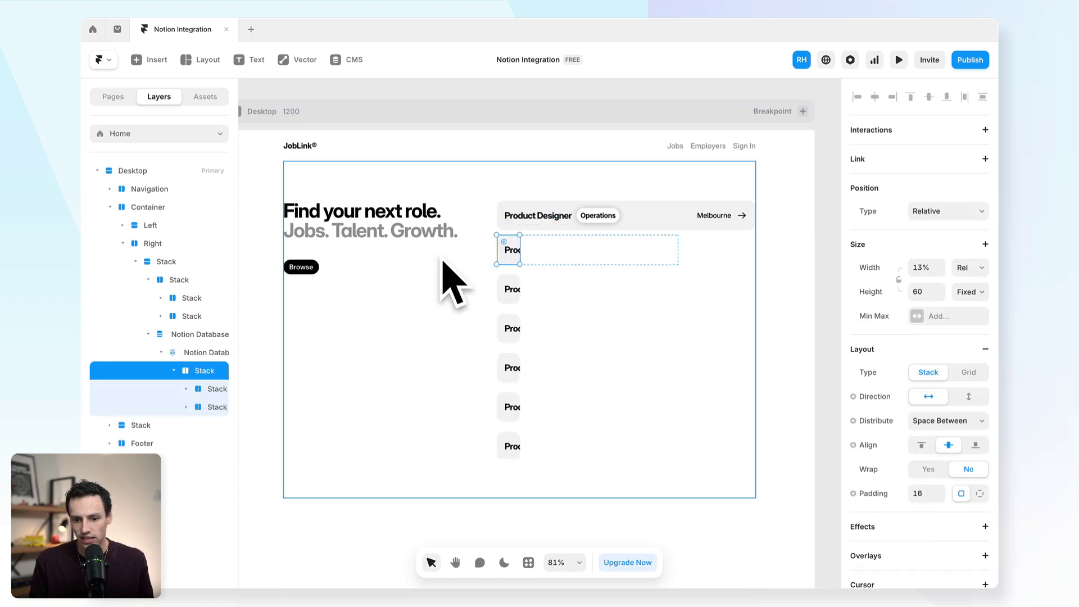
Set the card Stack width to 100%, and the list item and Notion Database list to Fill
left_click(930, 269)
key("ctrl+a")
type("100")
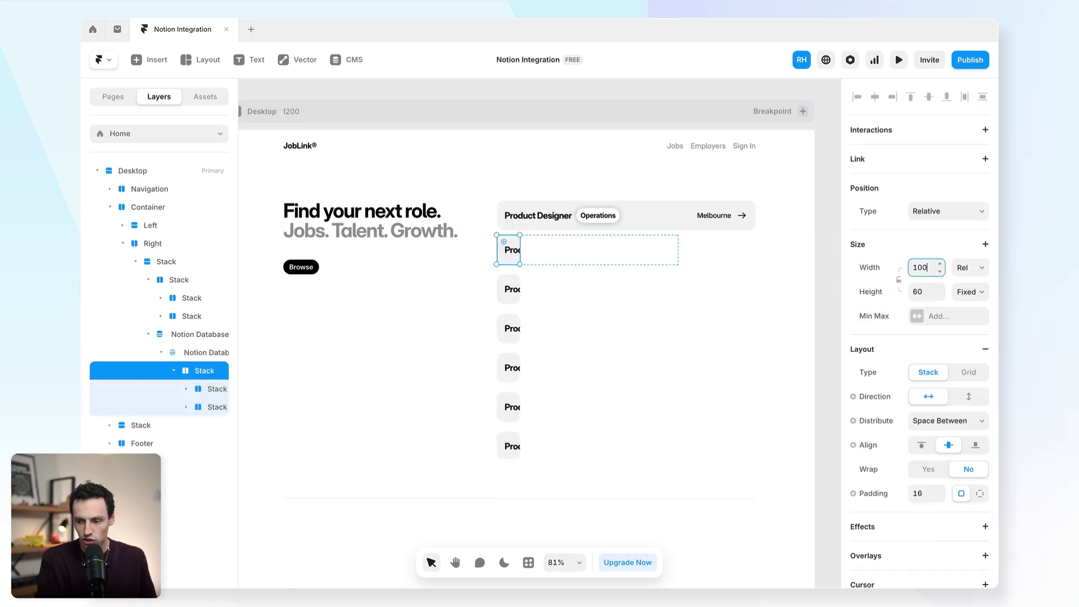
key("Return")
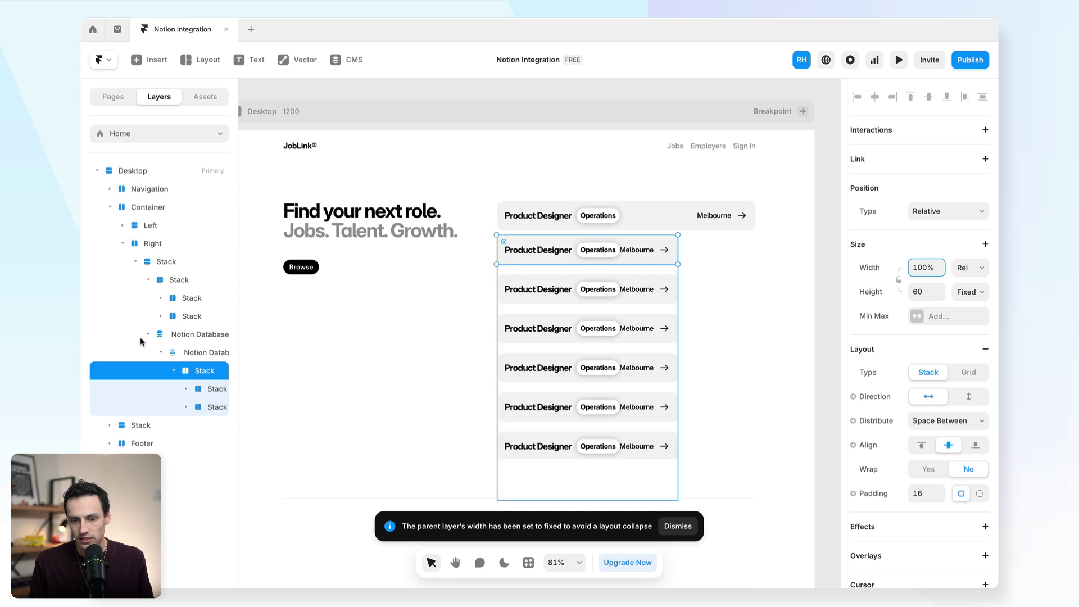
left_click(191, 352)
left_click(955, 268)
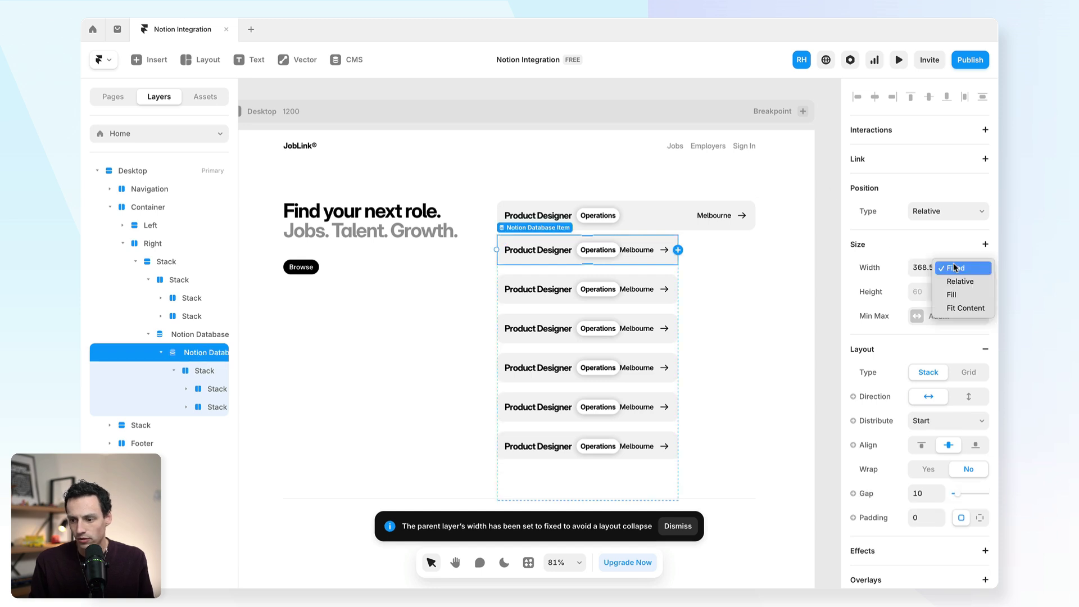
left_click(955, 295)
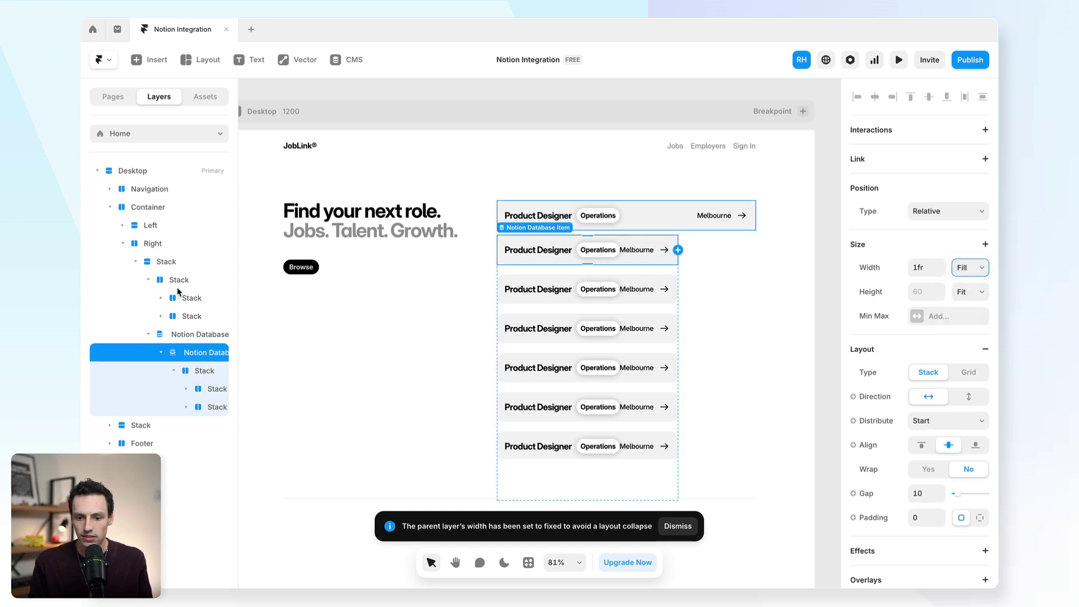
left_click(701, 250)
left_click(971, 238)
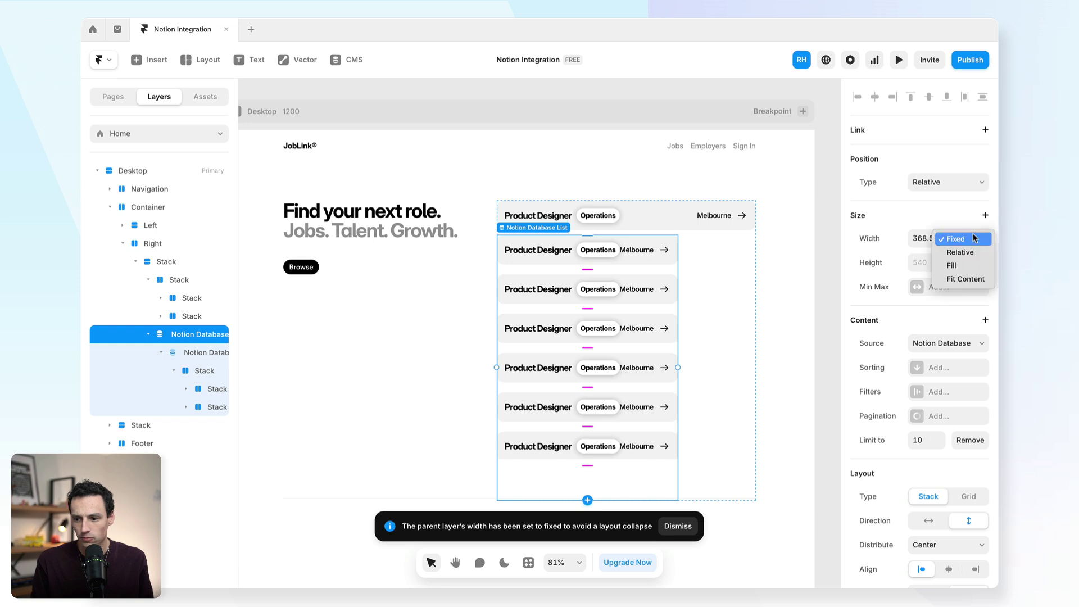
left_click(953, 266)
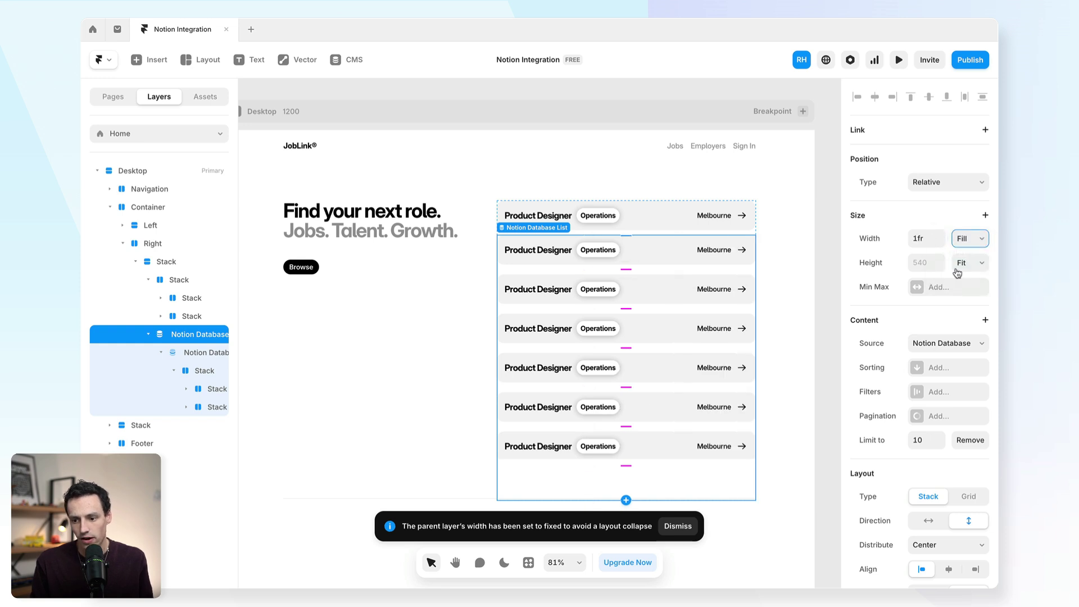
Set the Right column height to Fit and shrink the gap between job rows to 14
left_click(675, 231)
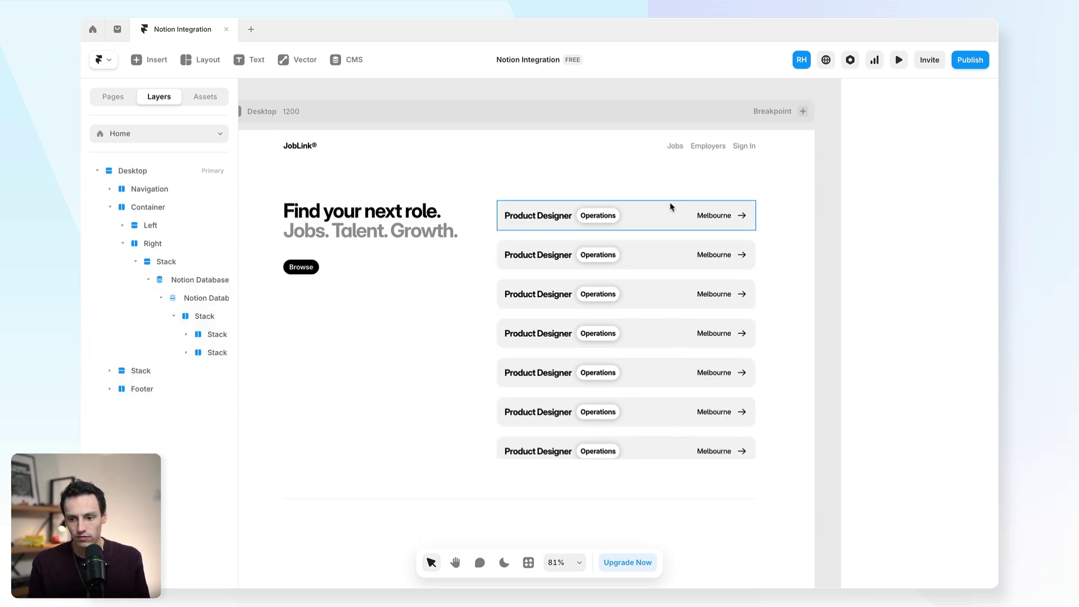
left_click(541, 240)
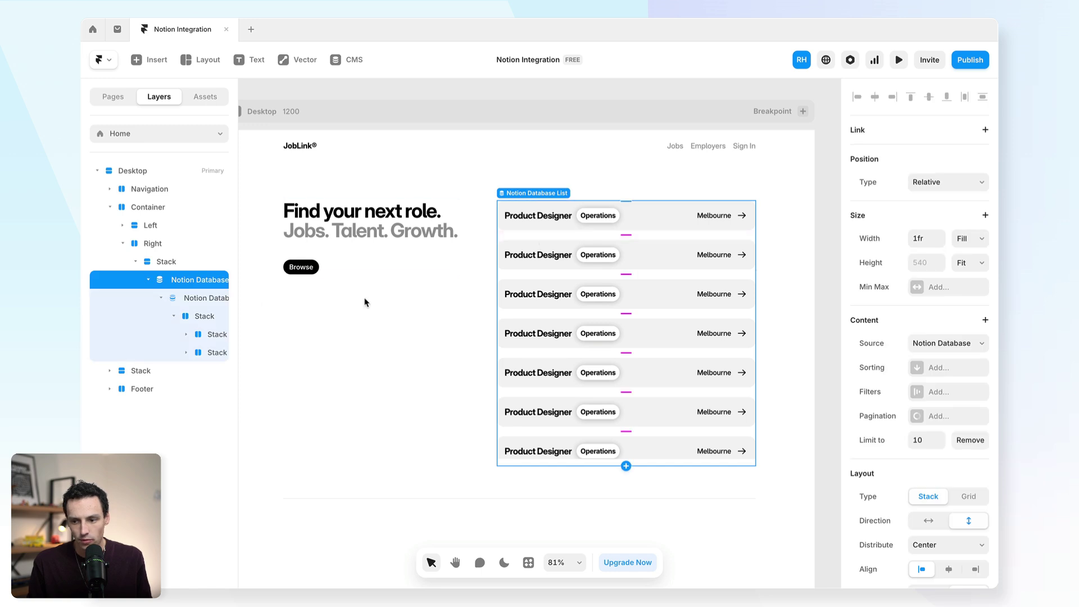
left_click(197, 260)
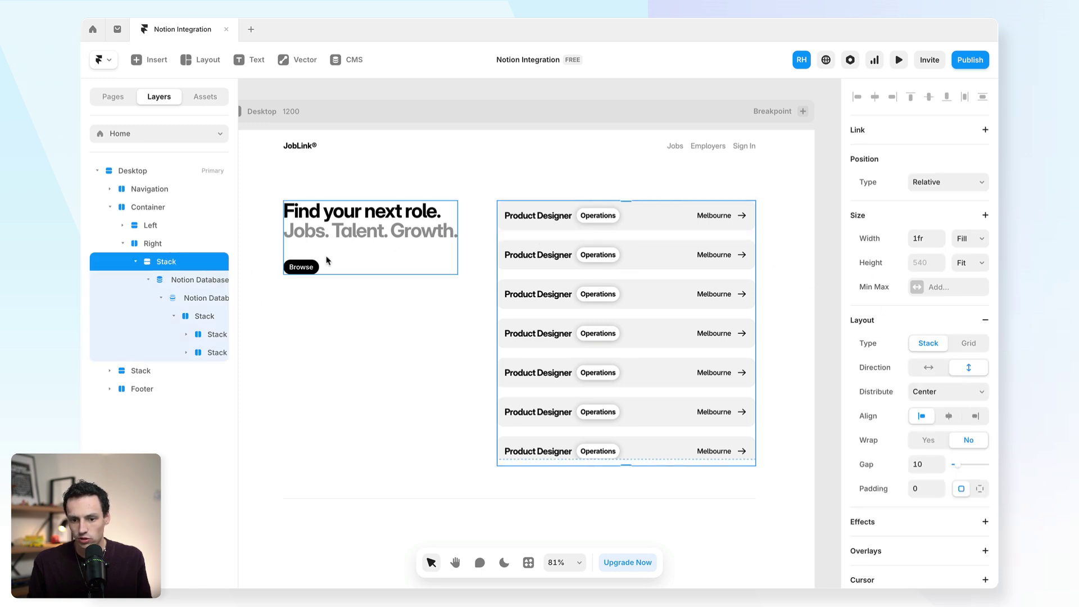
left_click(166, 245)
left_click(932, 268)
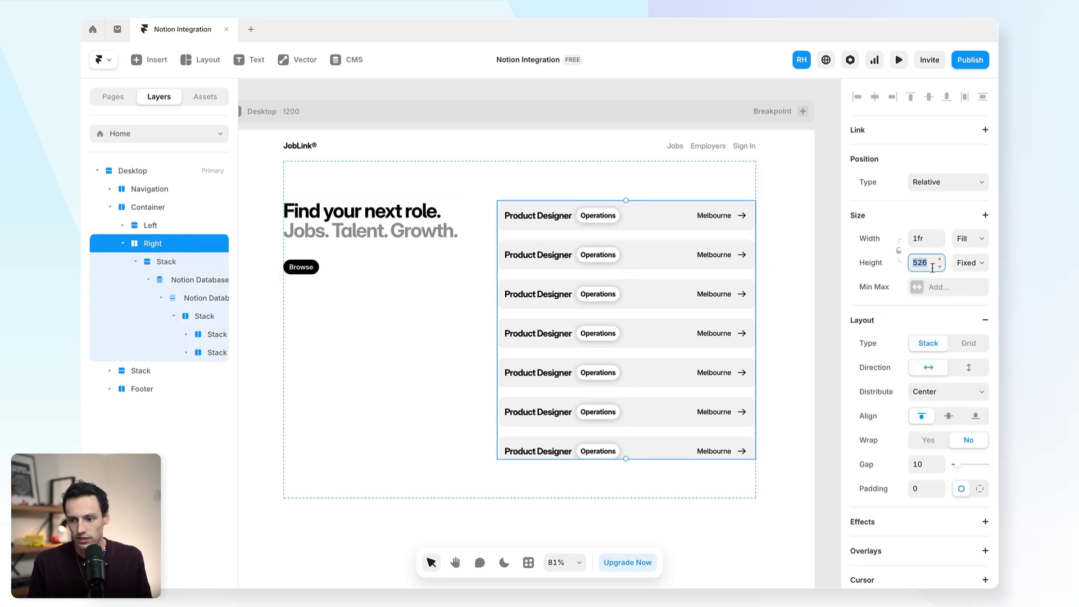
type("fit")
key("Return")
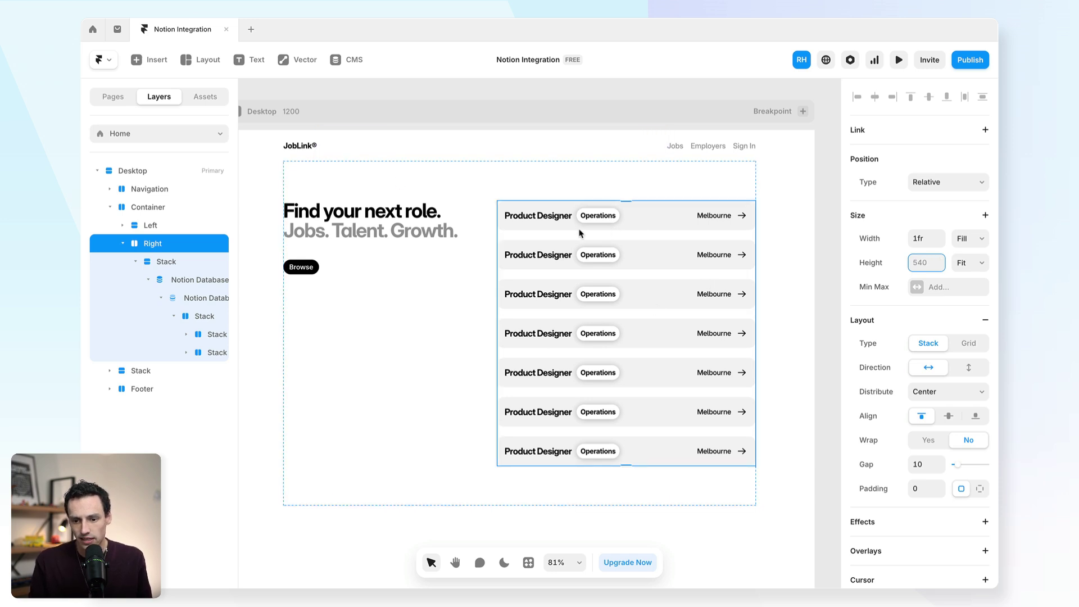
left_click(183, 281)
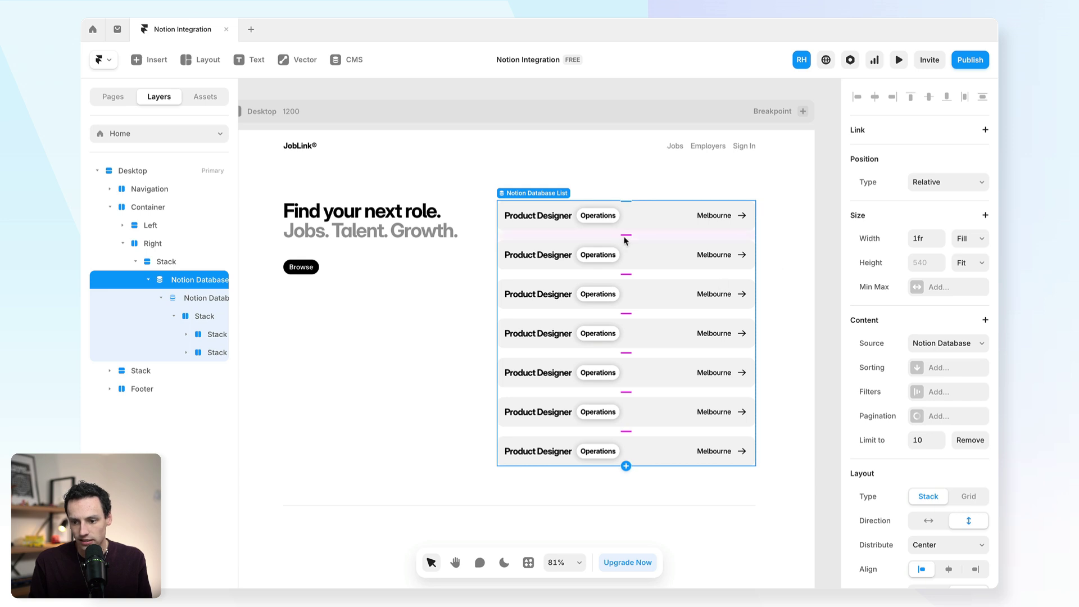
left_click_drag(625, 235, 624, 233)
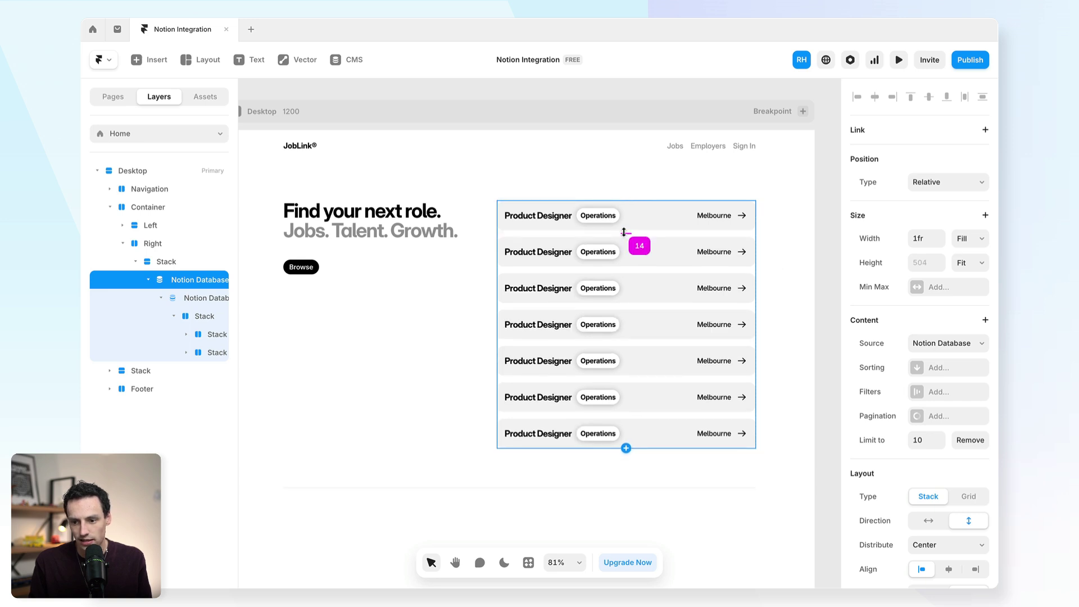
Bind the first card's title text Content to the Job Title CMS field
left_click(536, 216)
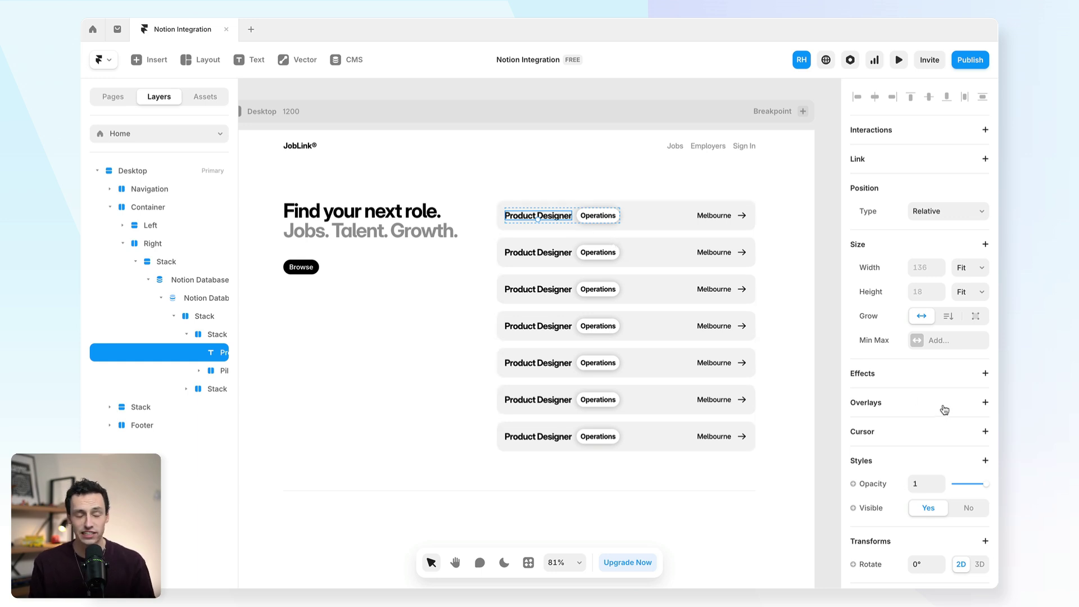
scroll(959, 373, "down", 5)
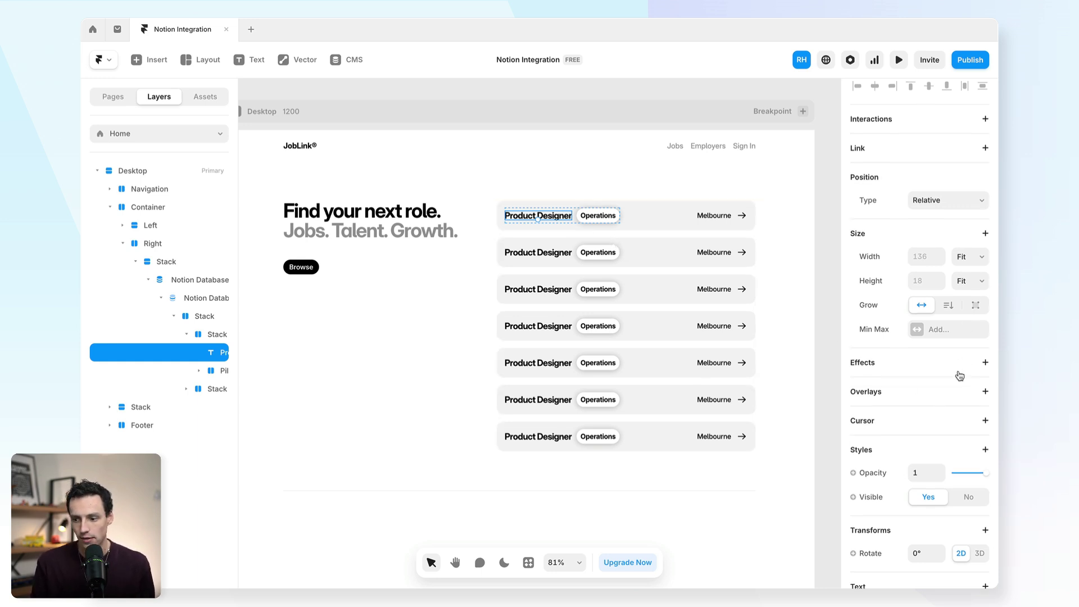
scroll(959, 375, "down", 2)
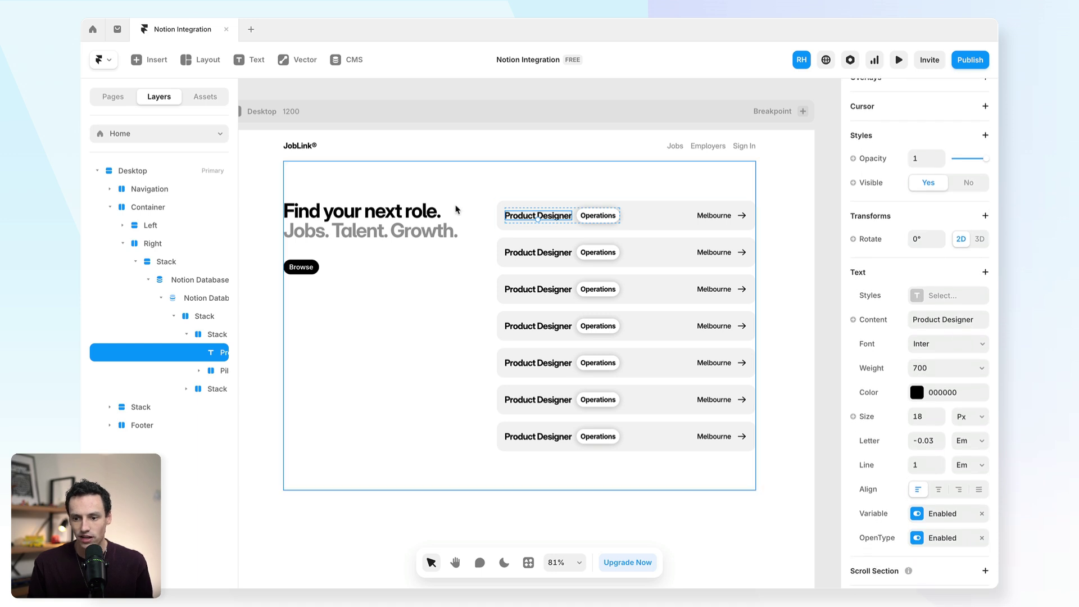
left_click(862, 322)
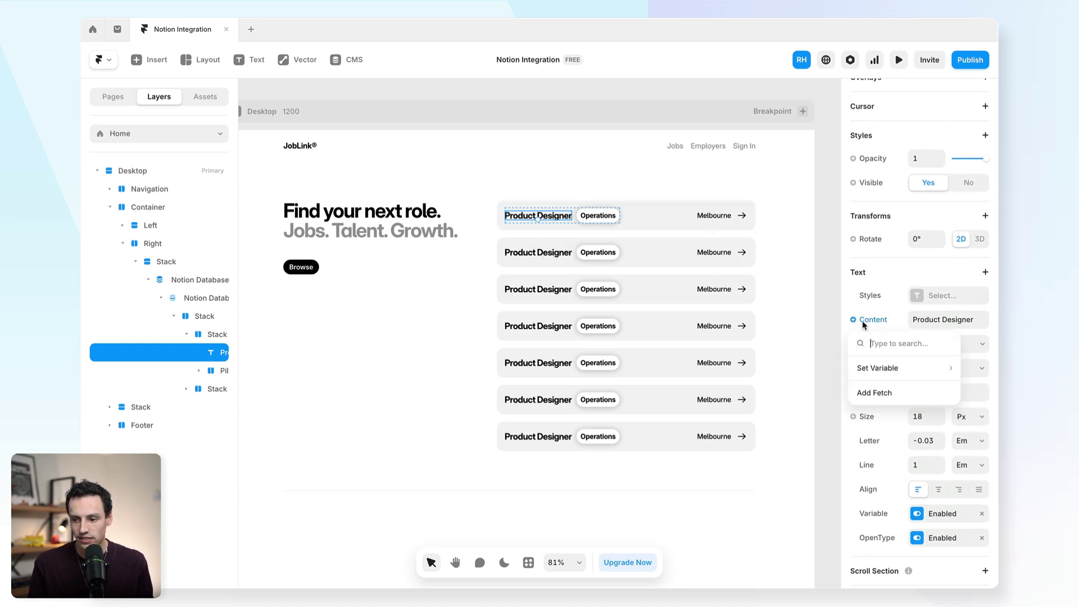
mouse_move(872, 370)
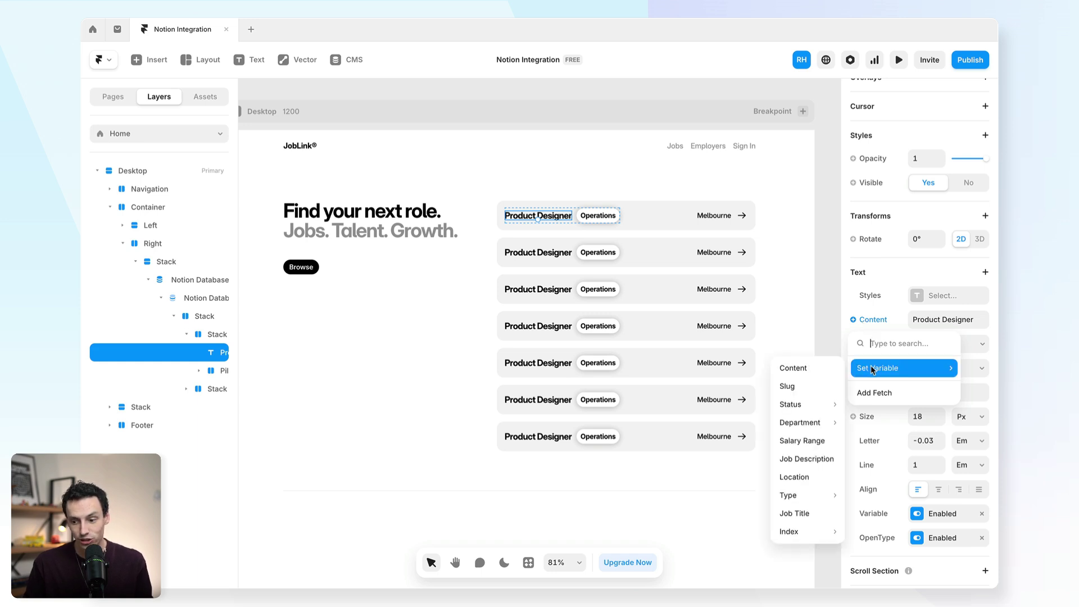
left_click(812, 513)
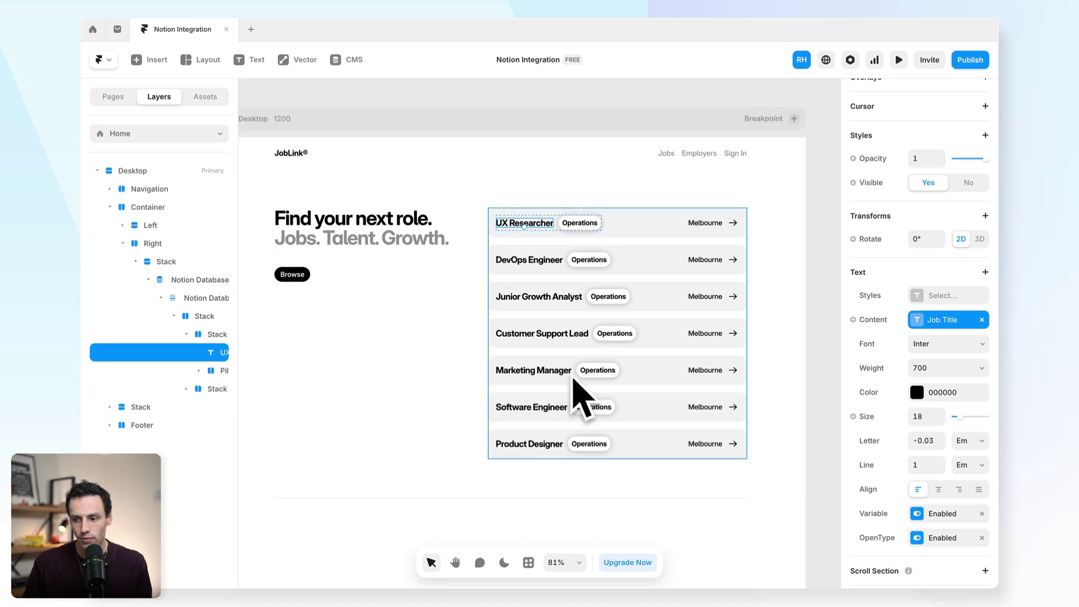
scroll(614, 374, "right", 2)
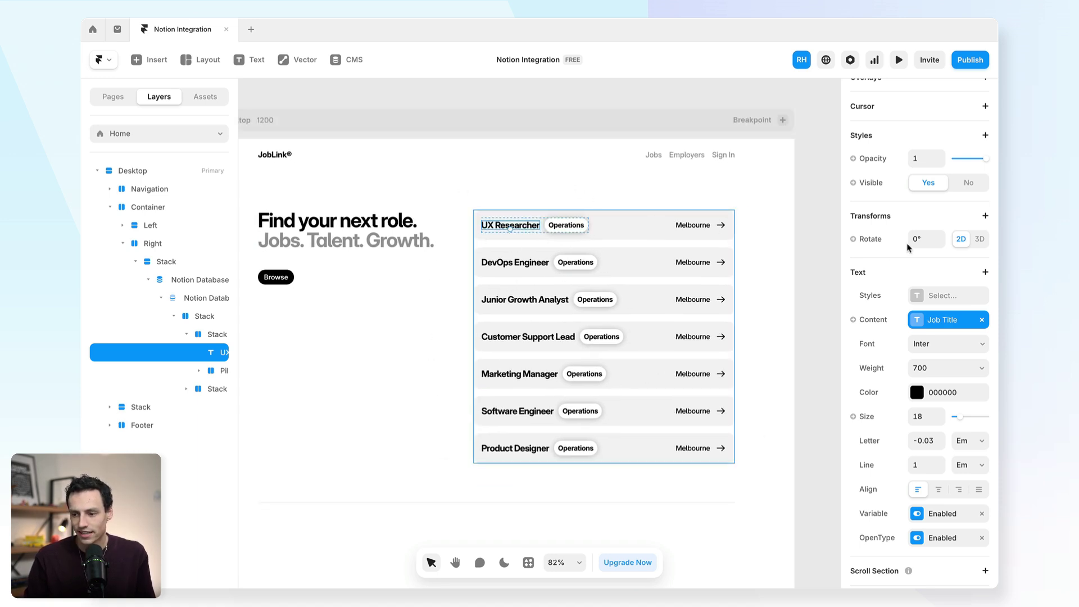
scroll(915, 244, "up", 6)
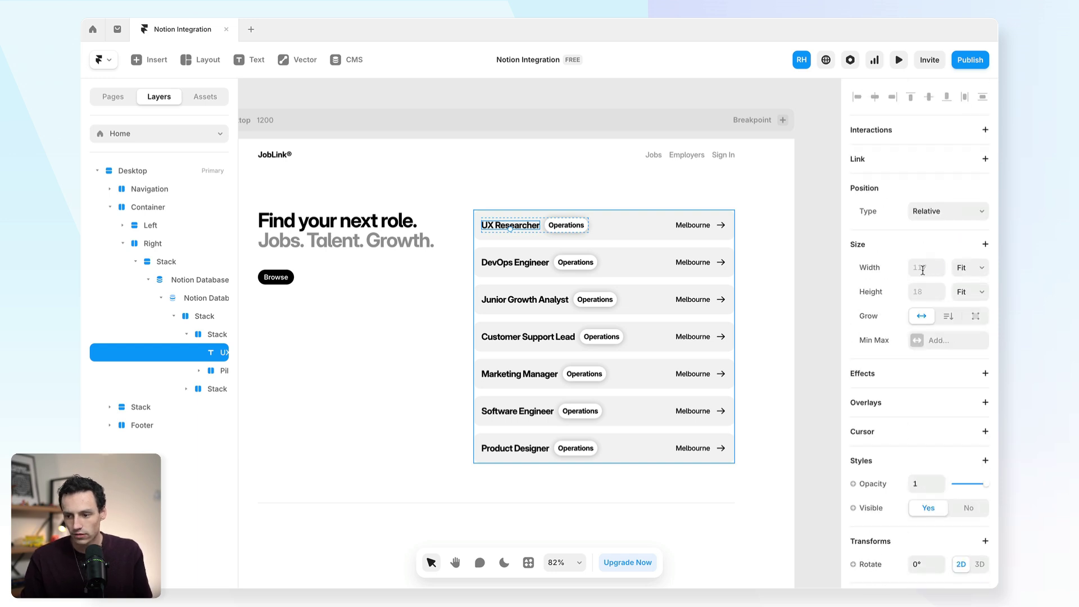
Give the job title a fixed width of 150
left_click(922, 270)
type("150")
key("Return")
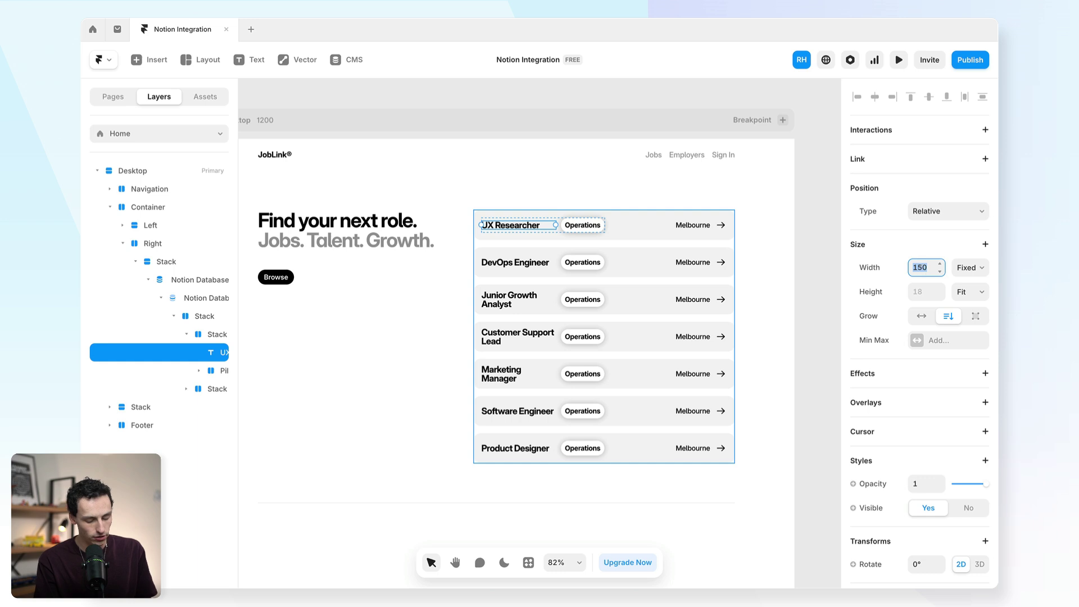
Bind the card's pill text to the Department field's display name
double_click(610, 222)
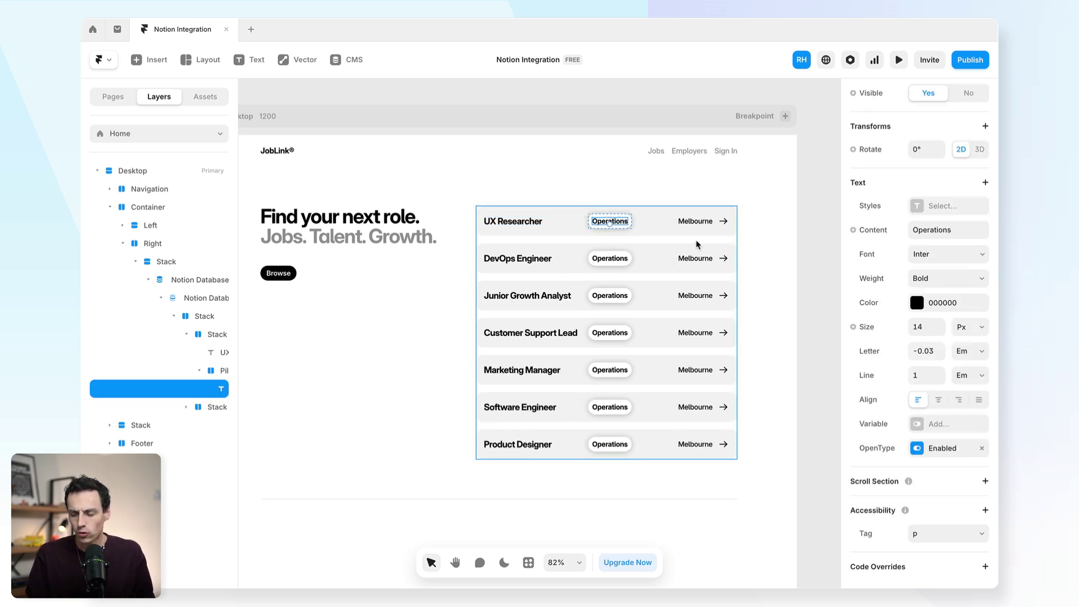
left_click(863, 231)
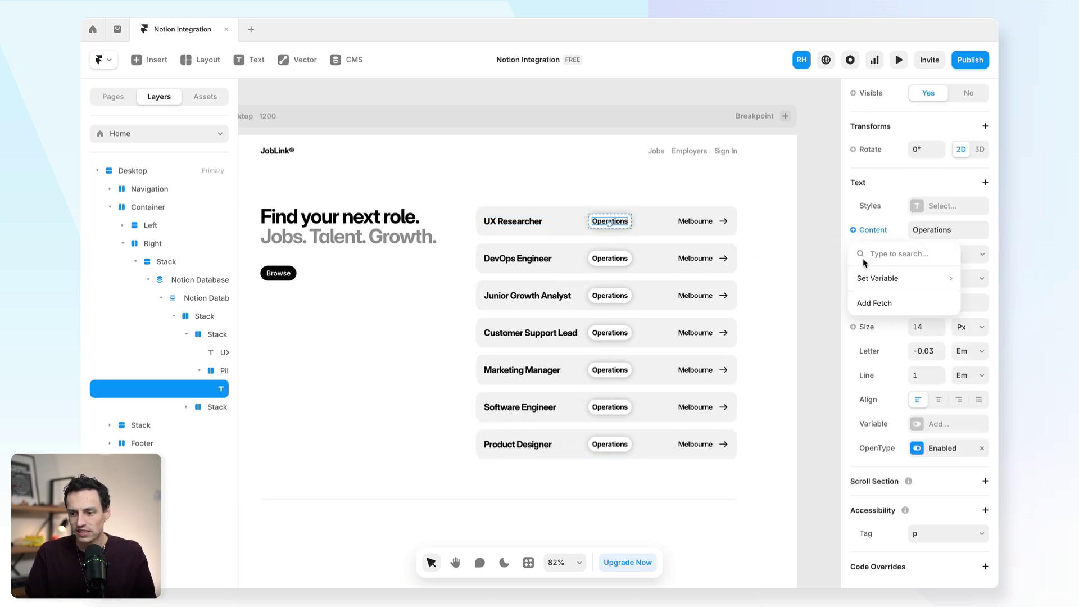
mouse_move(873, 278)
mouse_move(800, 334)
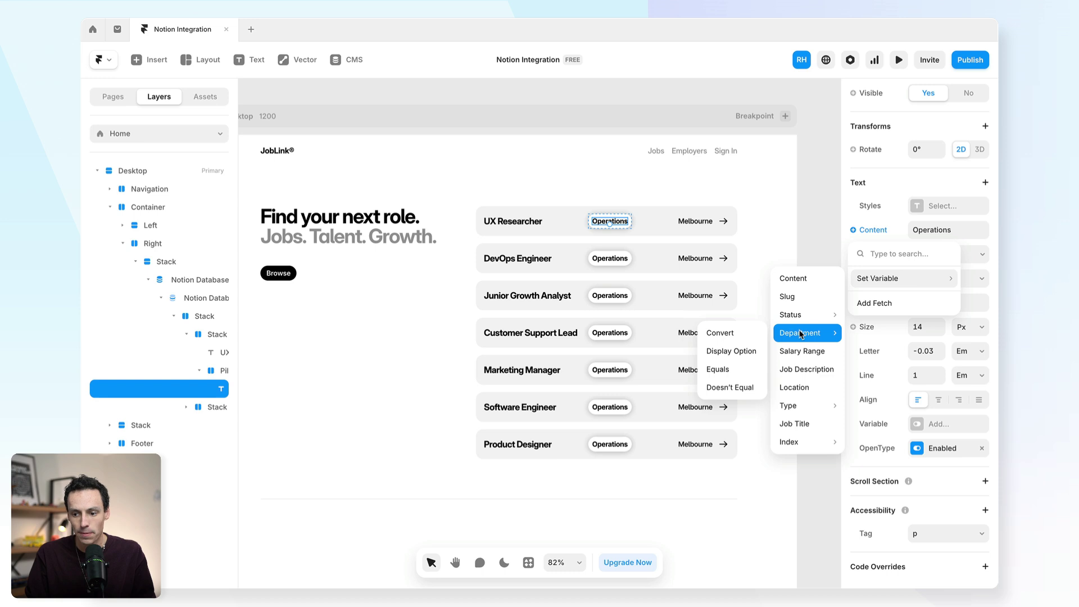
left_click(743, 351)
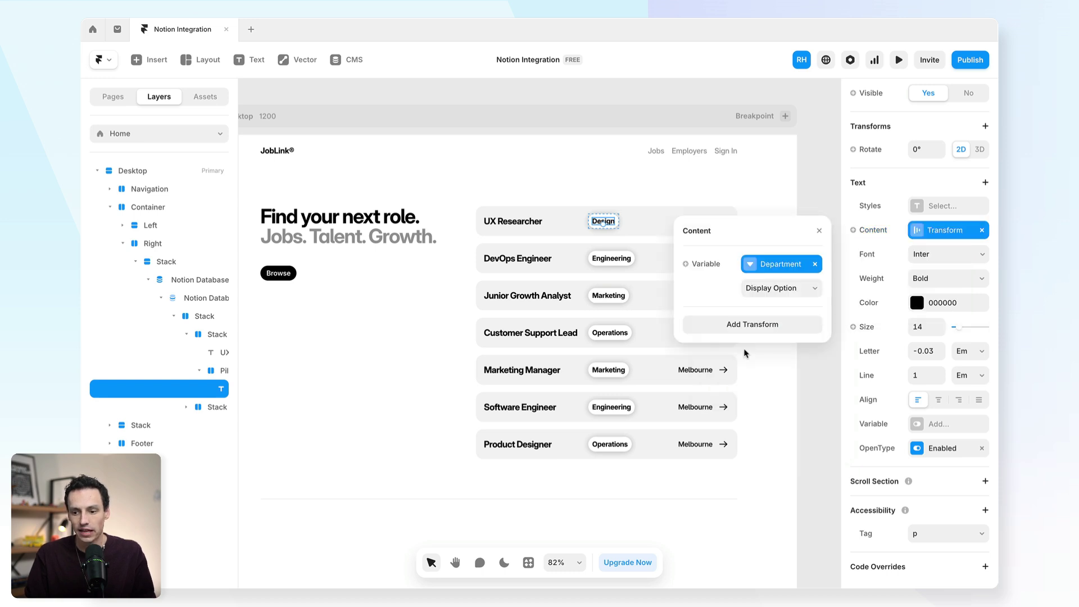
left_click(762, 388)
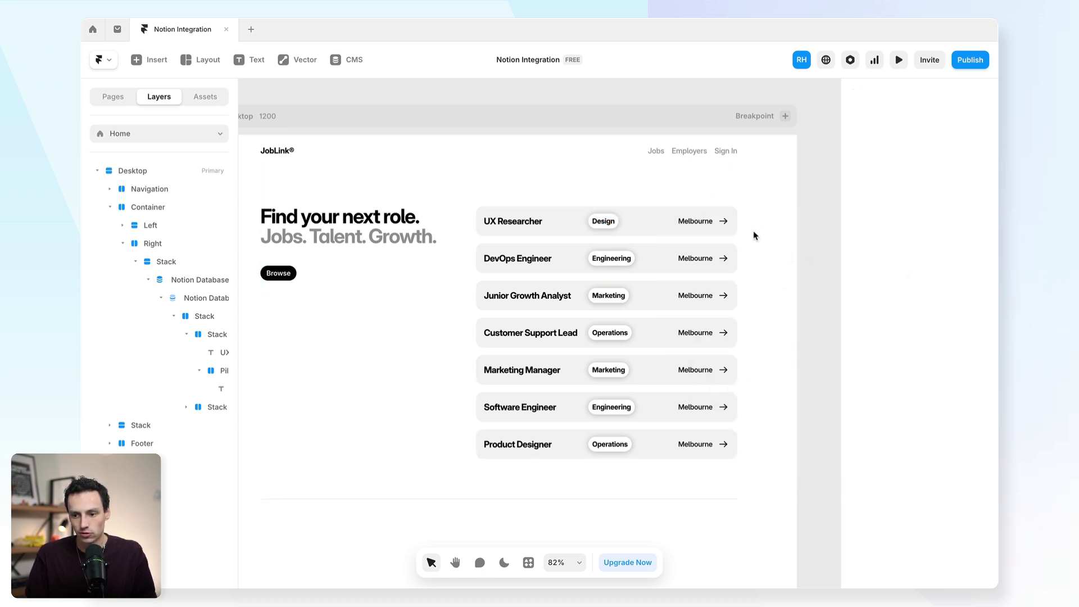
Bind the Melbourne city text to the Location field
left_click(696, 221)
scroll(921, 368, "down", 6)
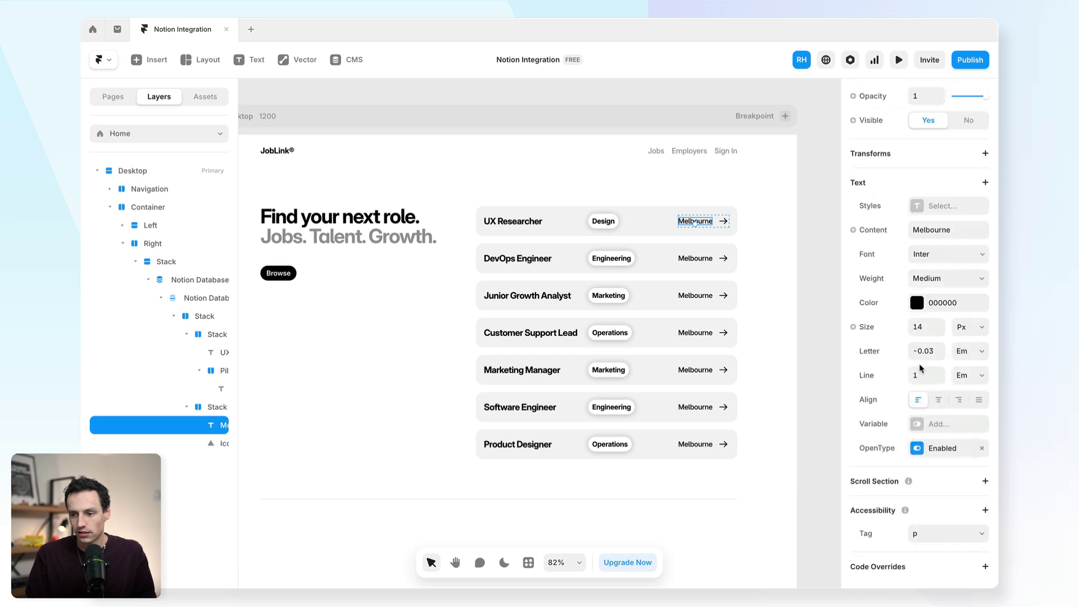
left_click(885, 232)
mouse_move(881, 277)
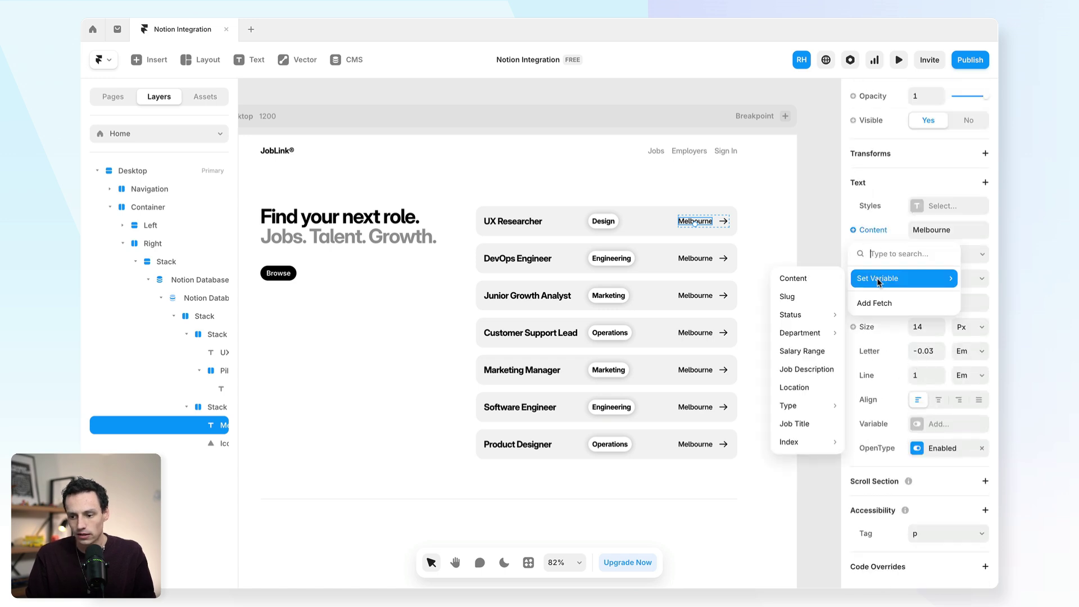
left_click(796, 387)
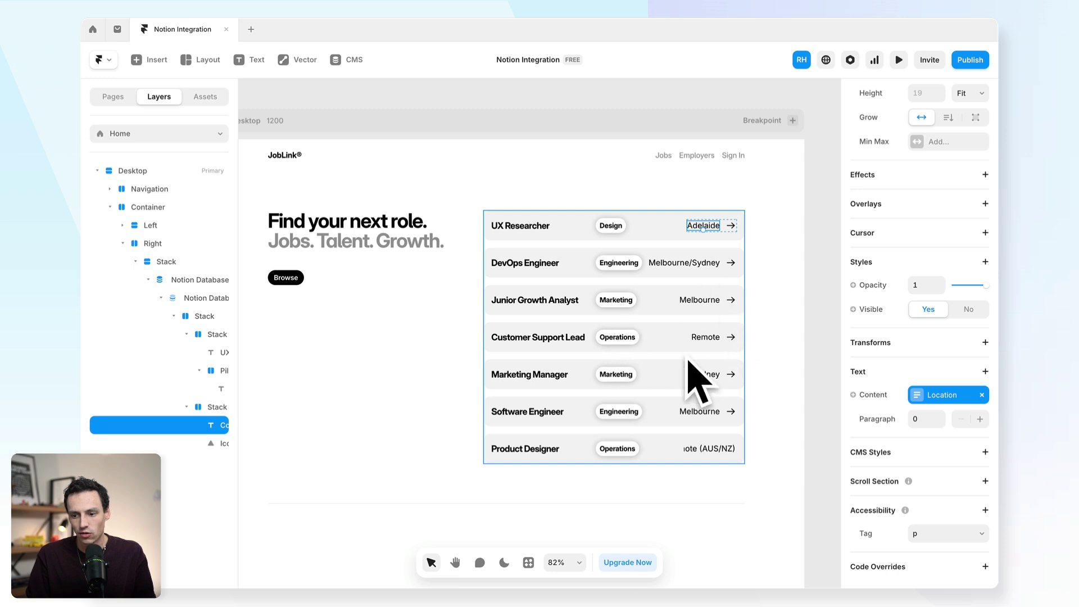
left_click(641, 228)
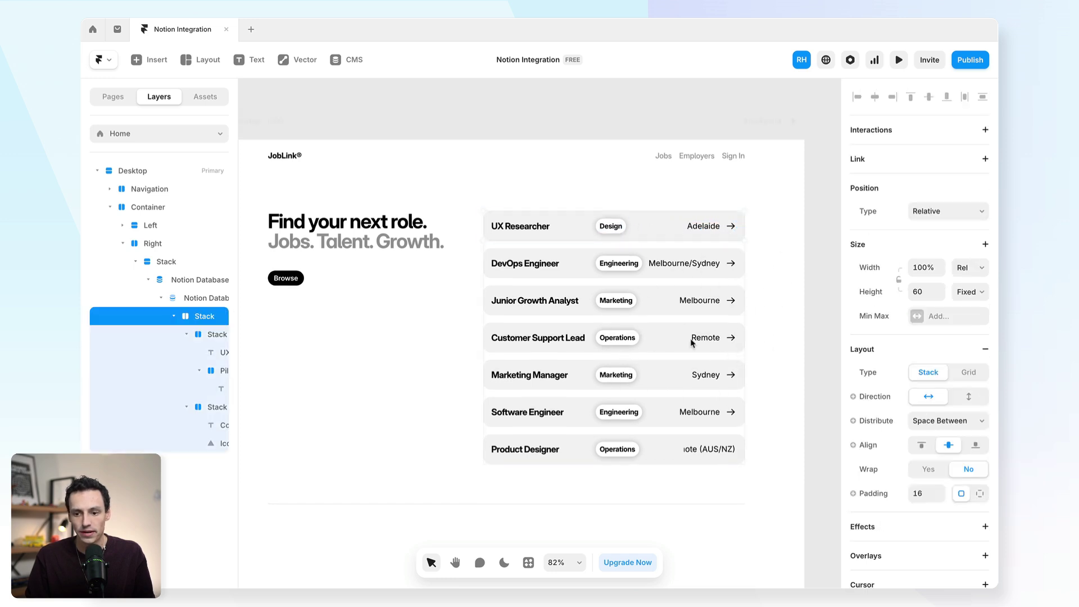
Add a new CMS detail page for the Notion Database from the Pages list
left_click(136, 98)
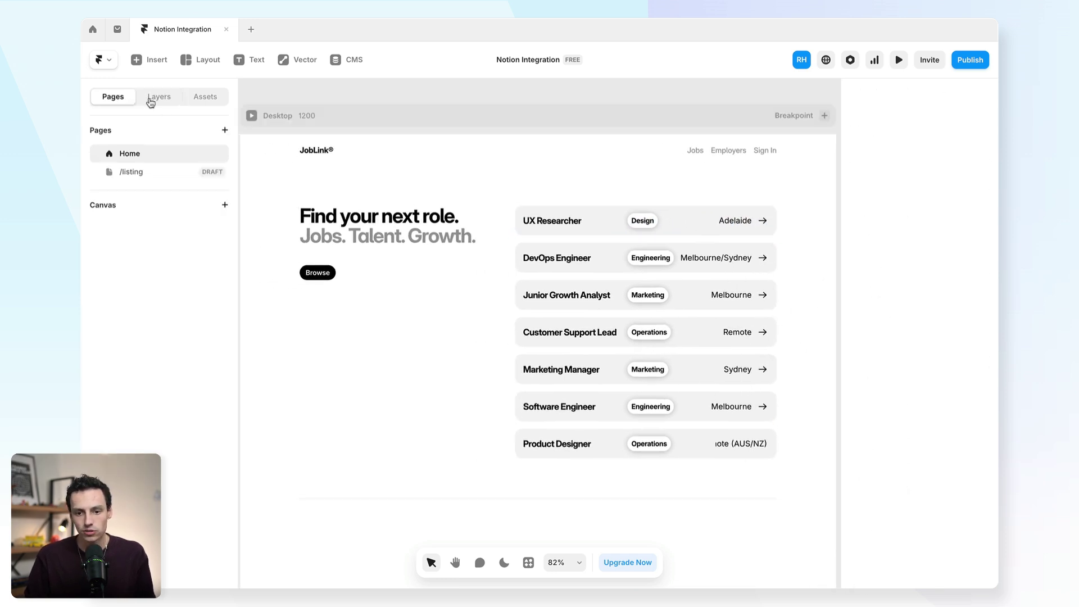
left_click(221, 131)
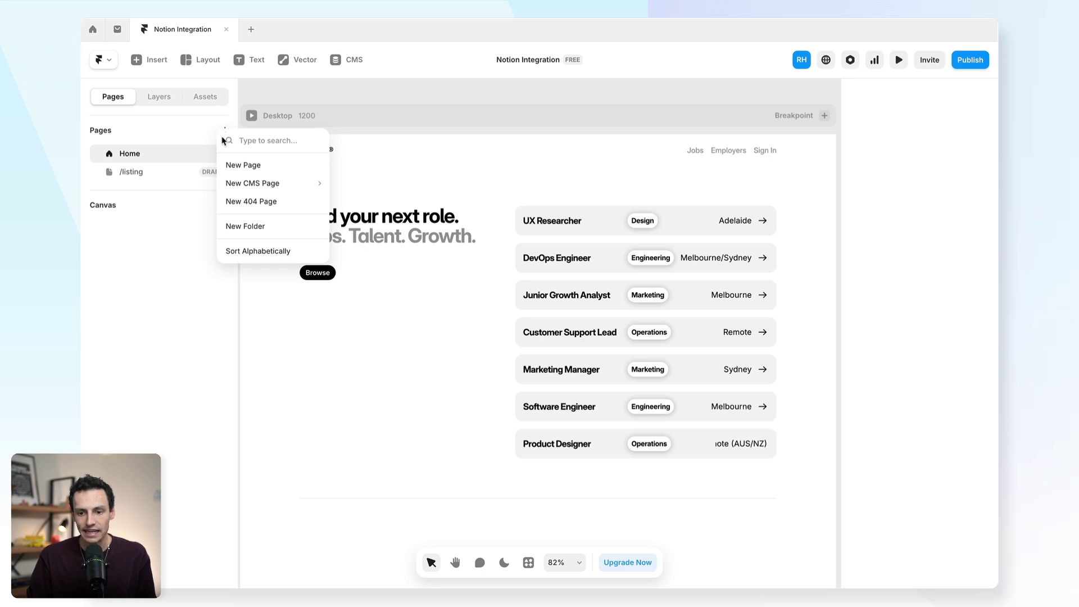
mouse_move(229, 186)
mouse_move(355, 190)
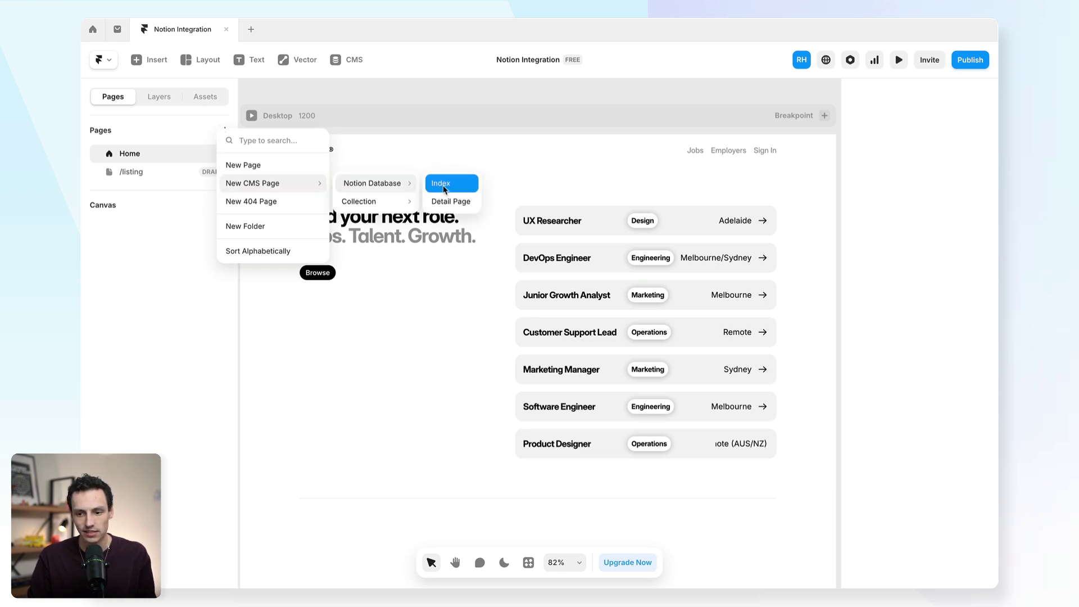
left_click(450, 201)
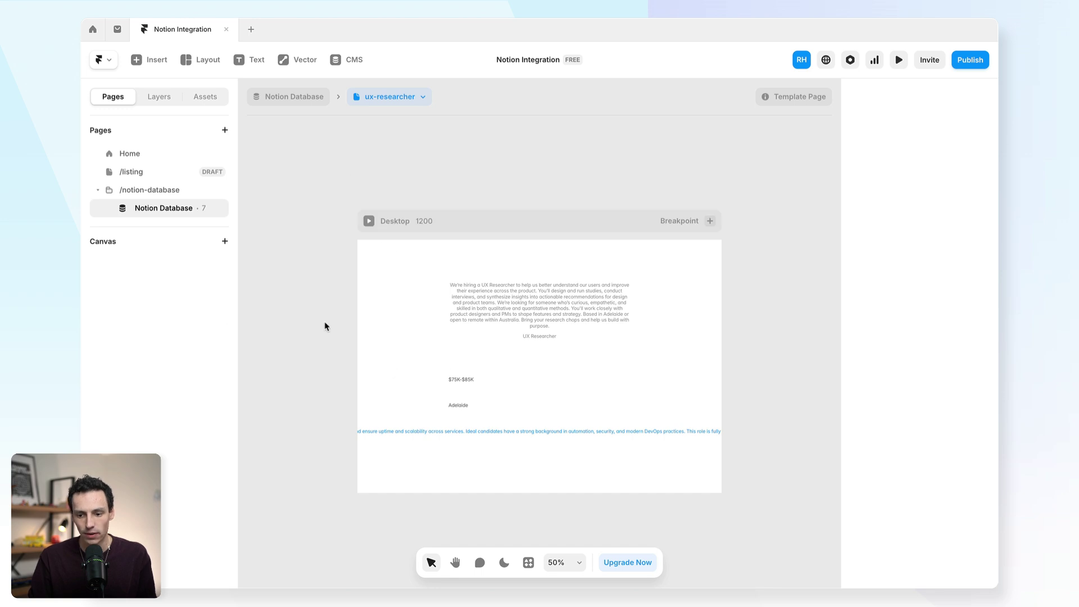
Replace the detail page's placeholder content with the job layout from /listing
left_click_drag(741, 485, 316, 252)
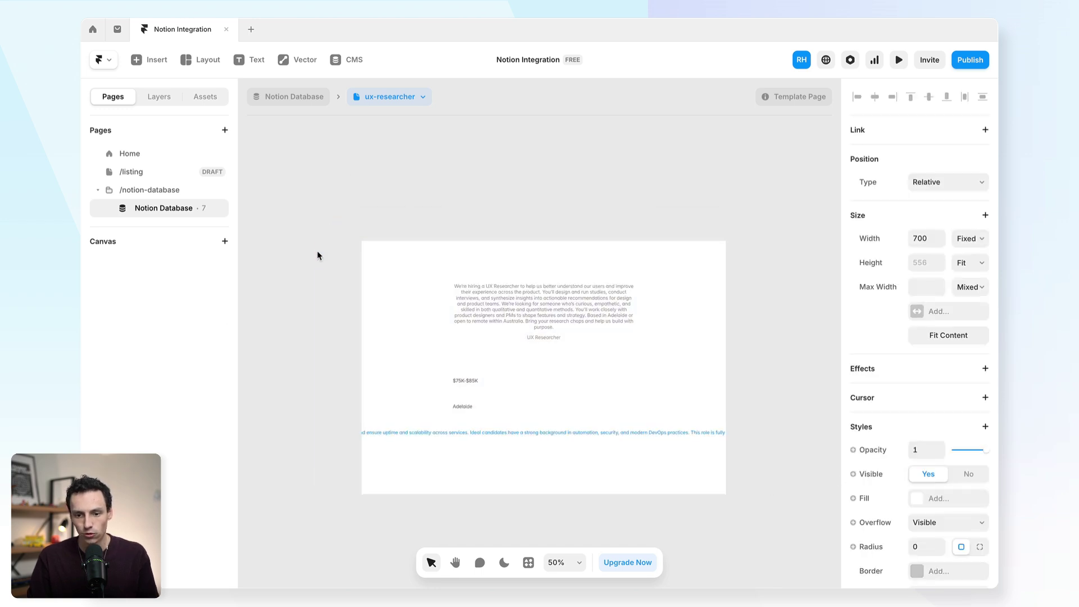
key("Delete")
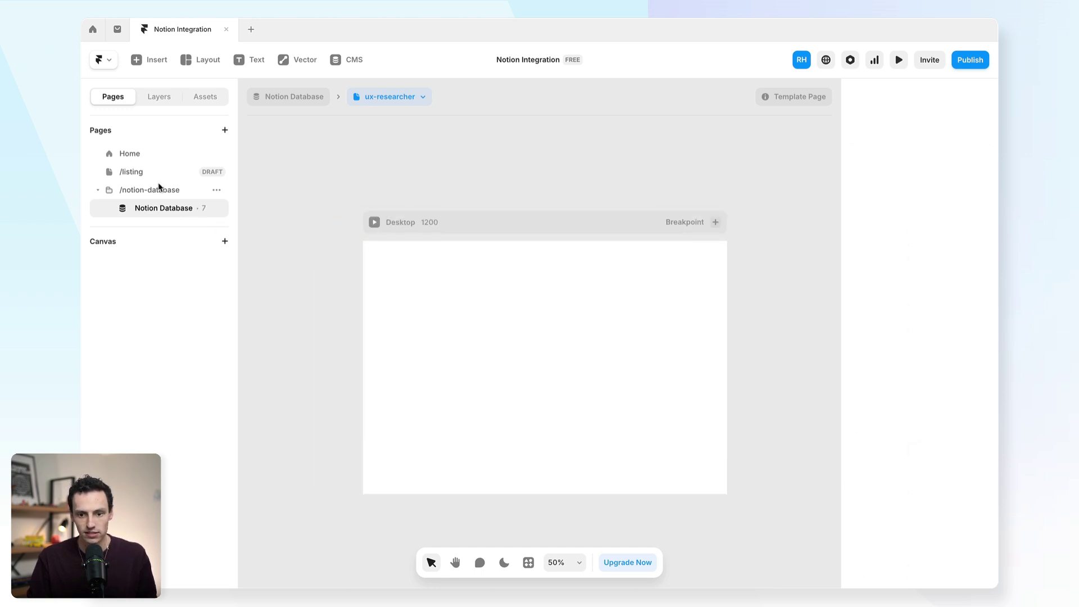
left_click(139, 171)
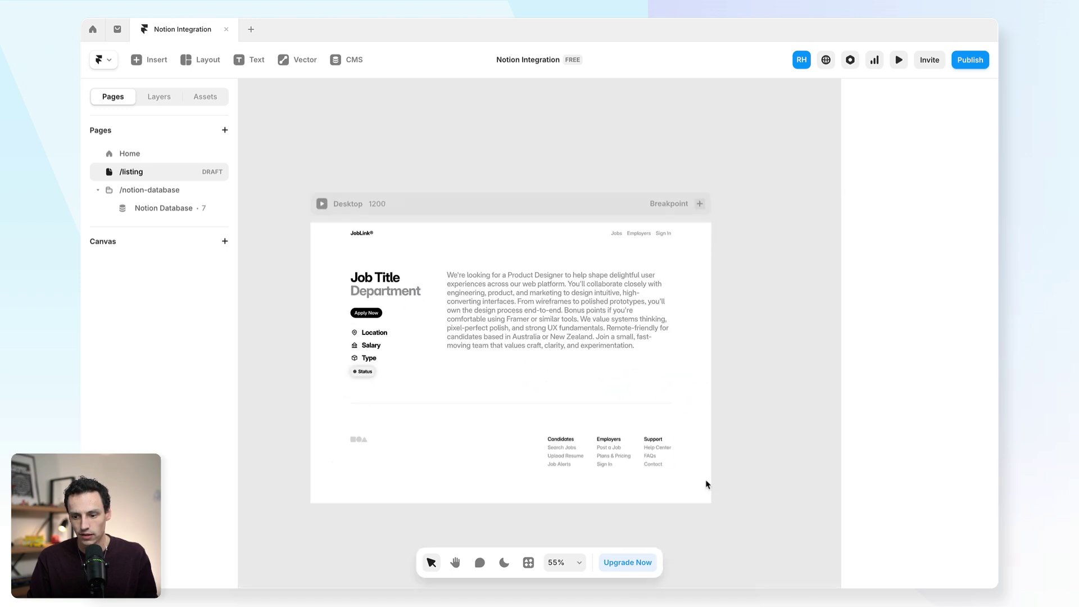
left_click_drag(748, 514, 316, 233)
left_click(173, 209)
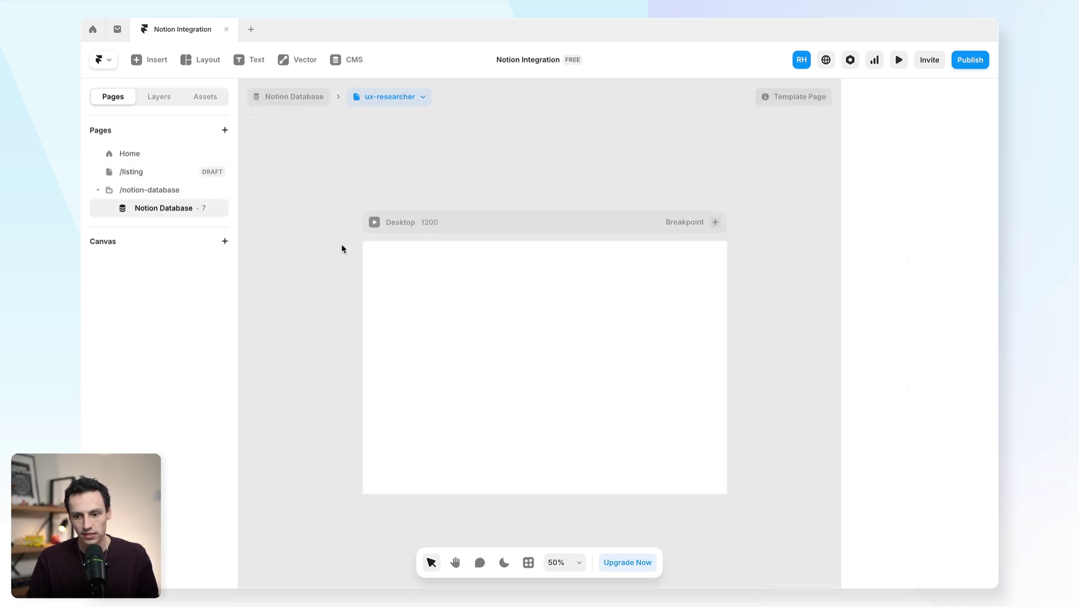
key("ctrl+v")
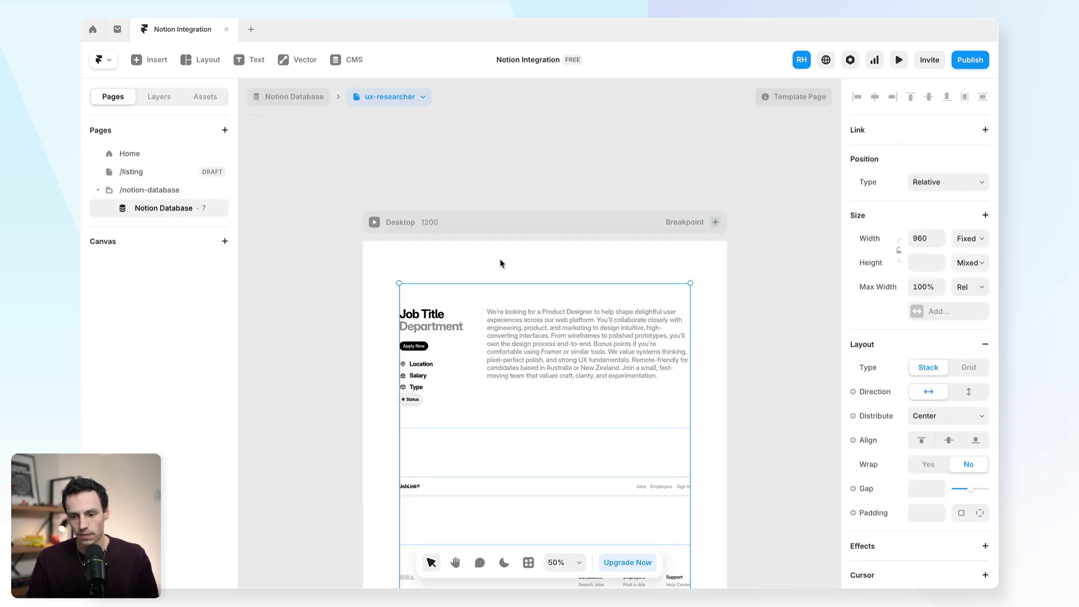
left_click(502, 264)
Set the template's Desktop frame padding to 0
left_click(437, 222)
left_click(926, 431)
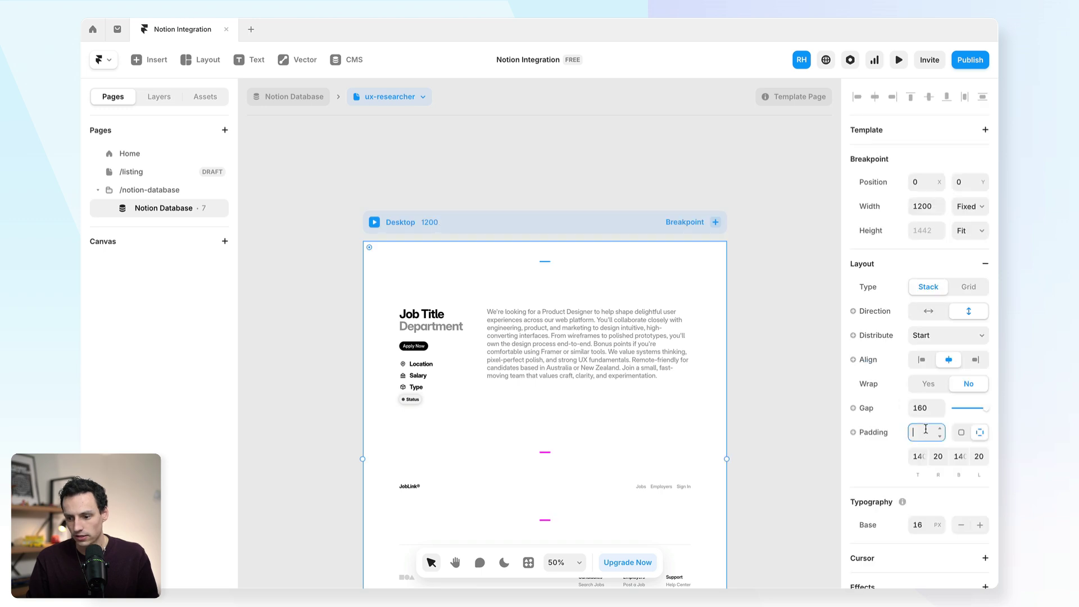
type("0")
Bind the job description paragraph to the Notion Job Description field
left_click(506, 304)
scroll(414, 307, "up", 5)
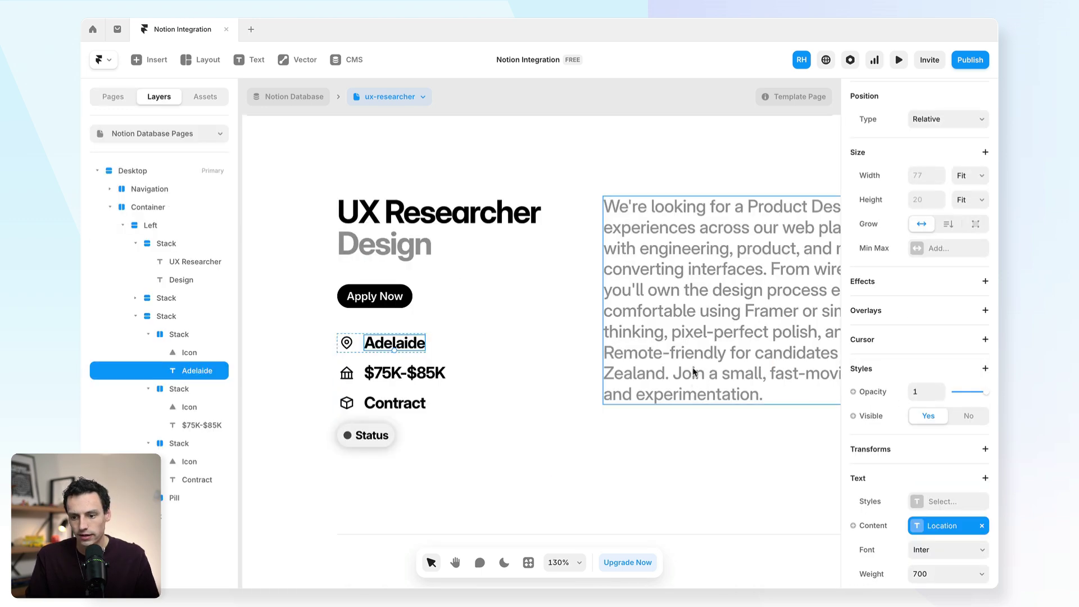
scroll(895, 419, "down", 3)
left_click(864, 435)
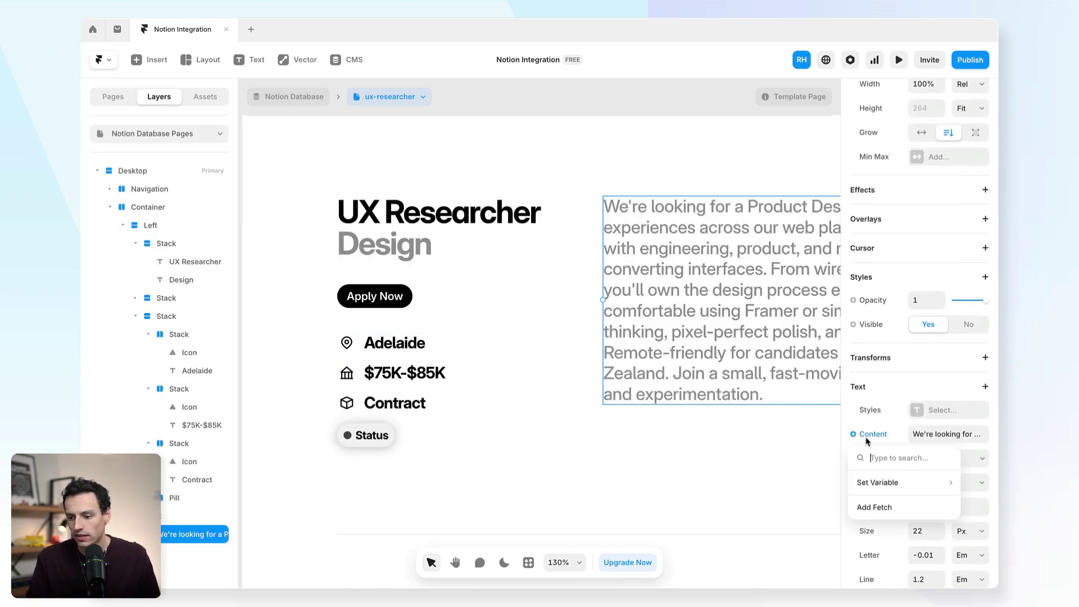
mouse_move(876, 483)
mouse_move(822, 474)
left_click(807, 392)
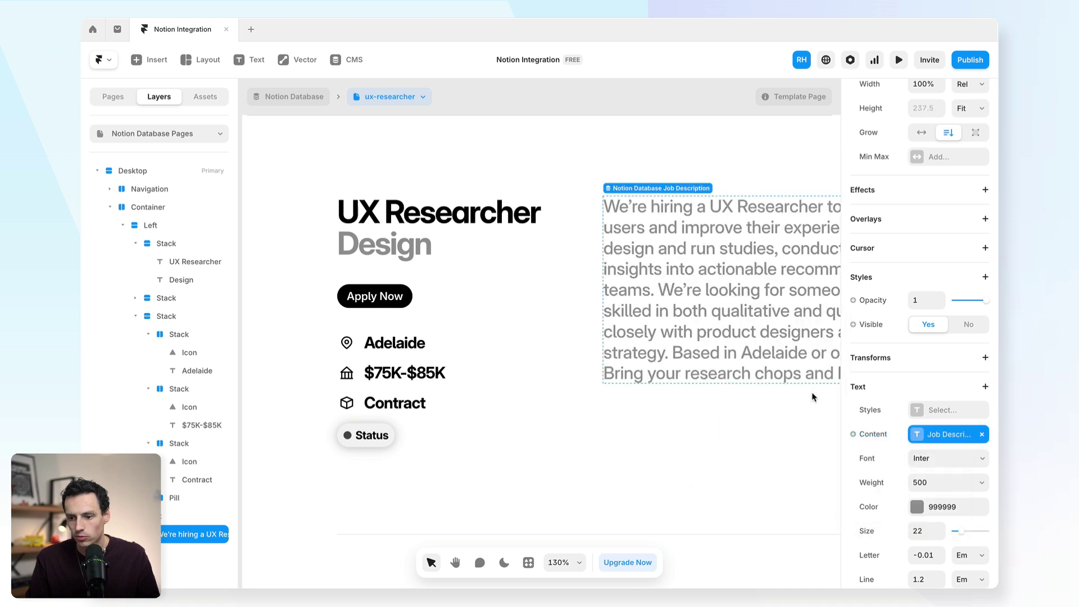
Bind the pill's text to Status via Display Option so it reads Open
left_click(371, 435)
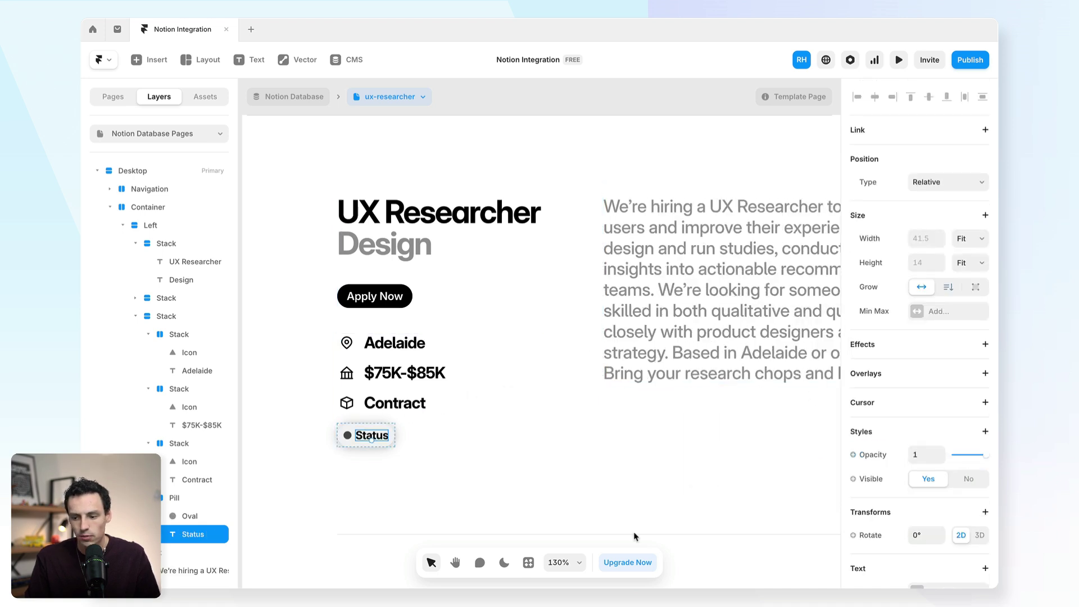
scroll(931, 489, "down", 4)
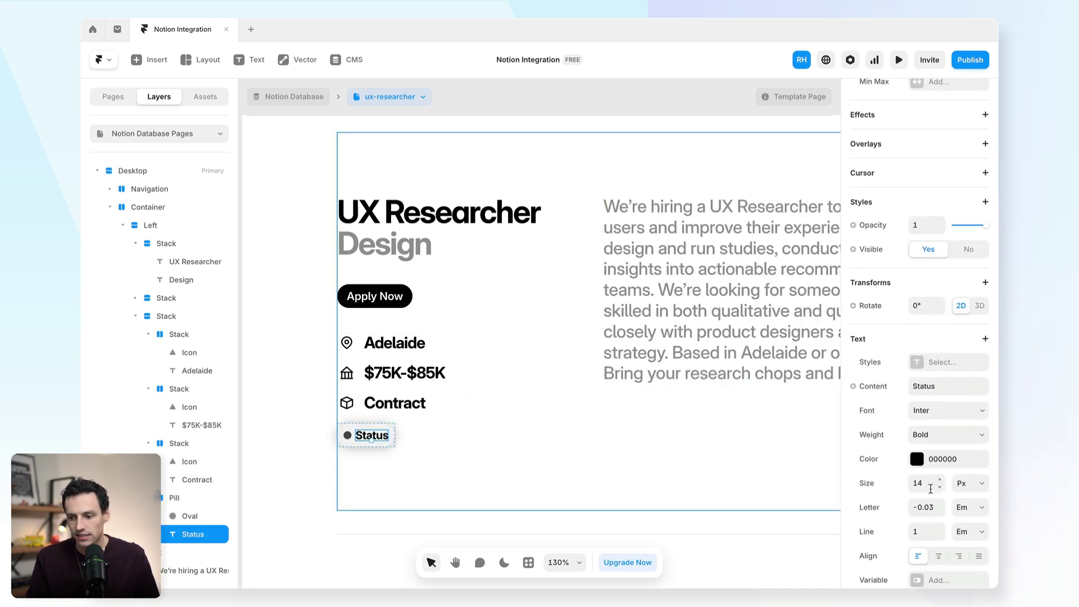
left_click(874, 387)
mouse_move(880, 437)
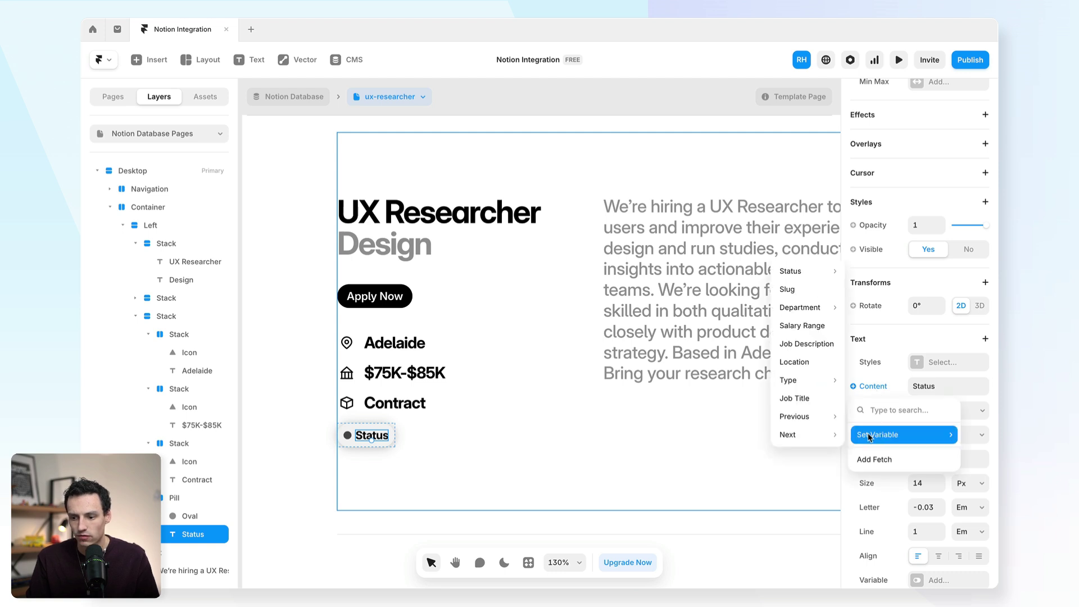
mouse_move(809, 273)
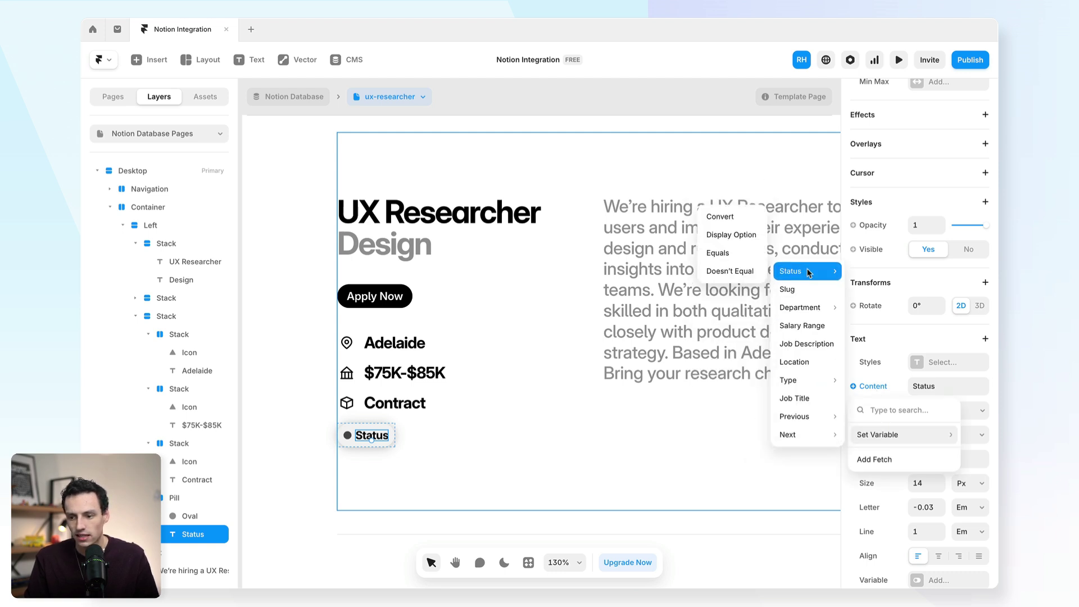
left_click(731, 235)
scroll(365, 438, "up", 5)
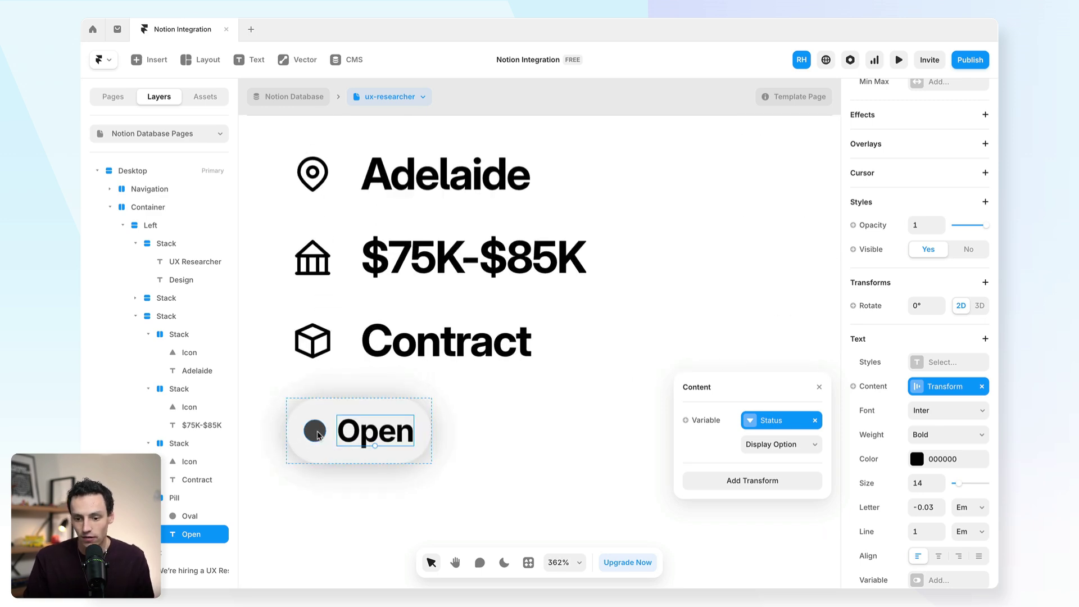
Delete the grey oval dot from the status pill
left_click(316, 433)
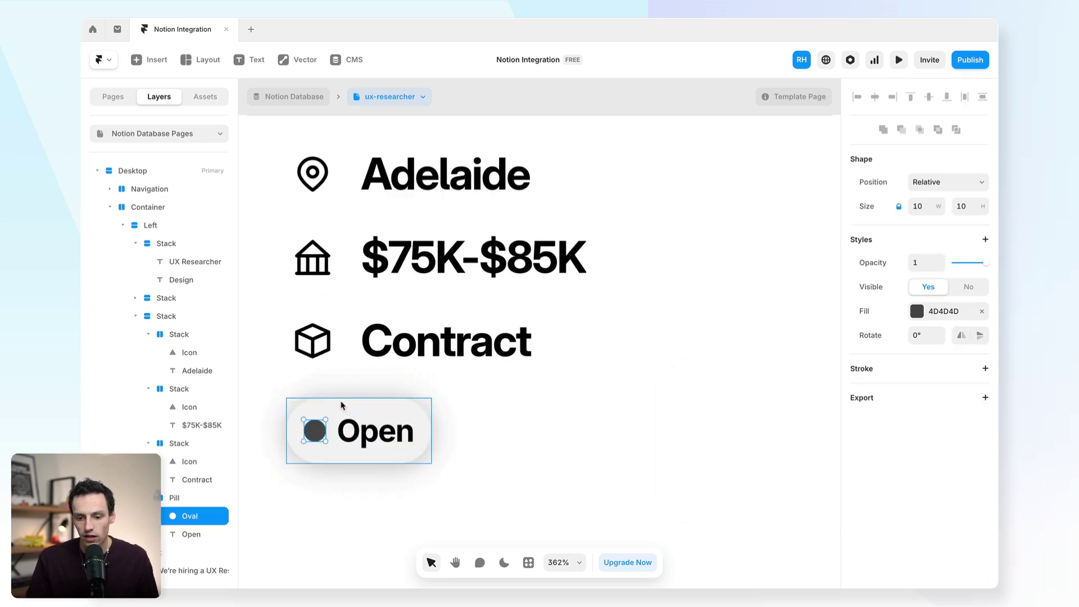
scroll(295, 435, "up", 5)
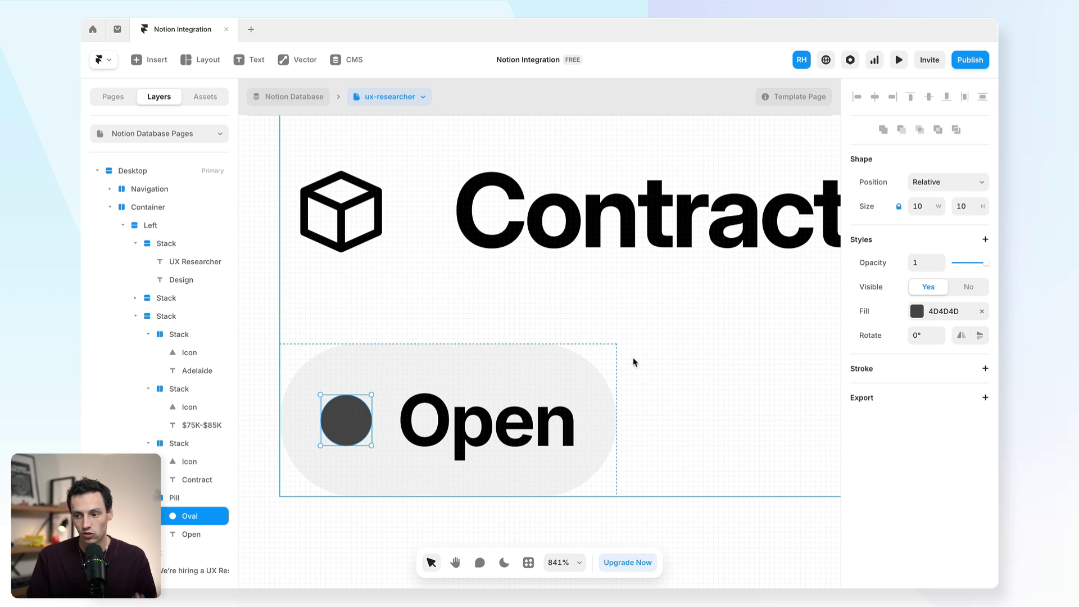
scroll(362, 420, "left", 1)
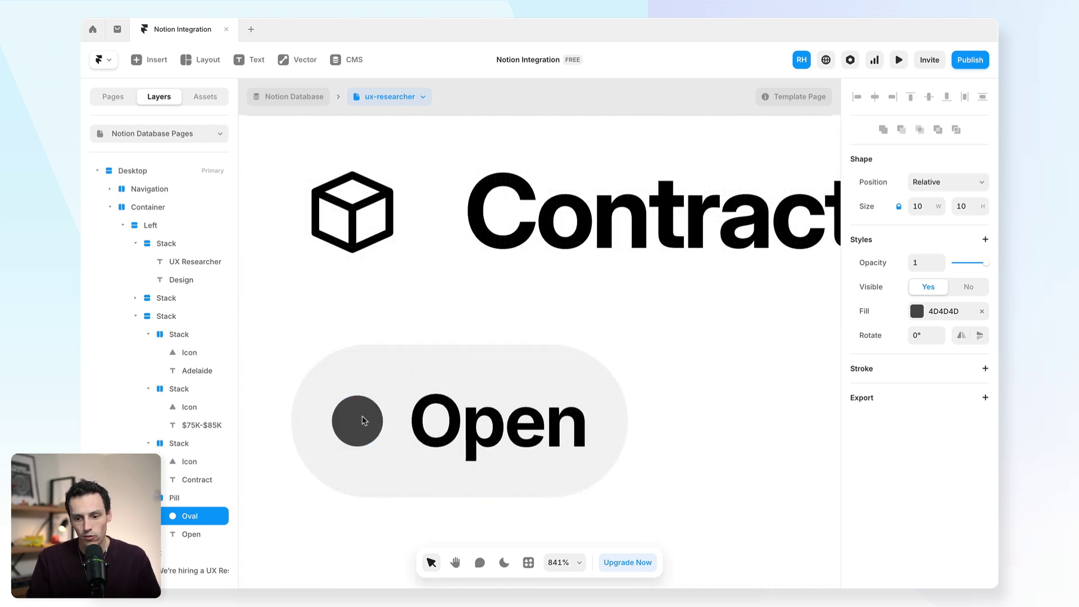
key("Delete")
Draw a 10×10 frame inside the pill with radius 999 to form a circle
left_click(332, 399)
key("f")
mouse_move(382, 449)
left_mouse_down()
mouse_move(438, 498)
mouse_move(407, 463)
left_mouse_up()
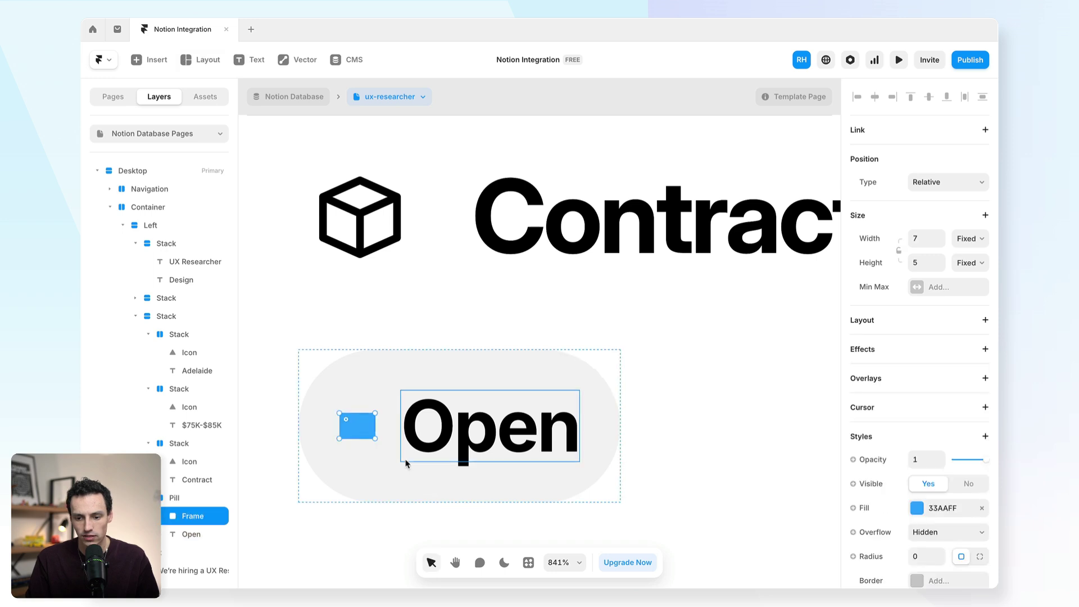
left_click(917, 264)
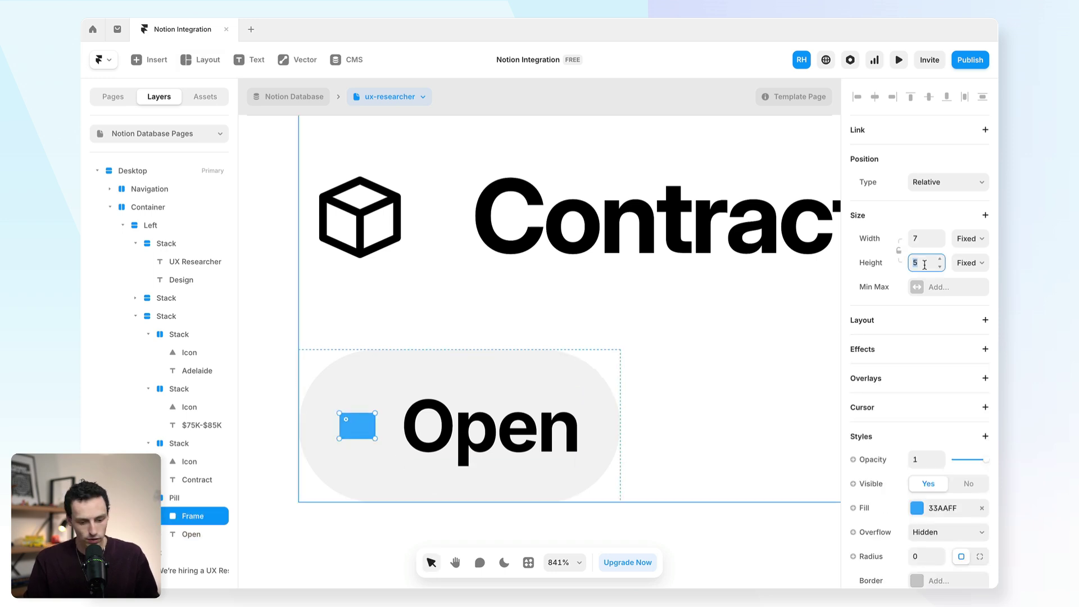
type("10")
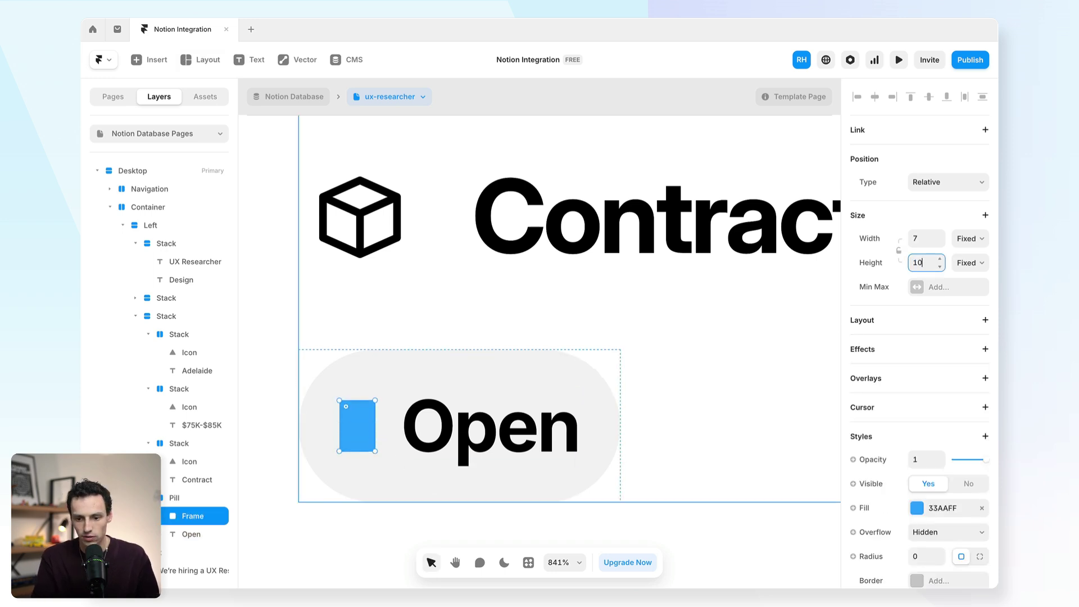
left_click(921, 244)
key("Return")
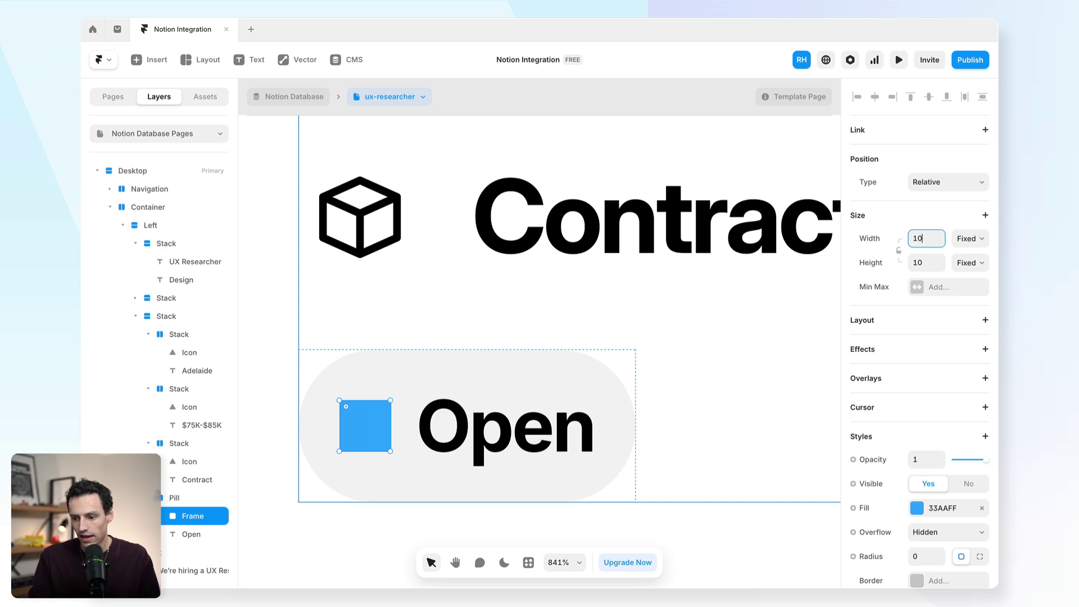
left_click(922, 555)
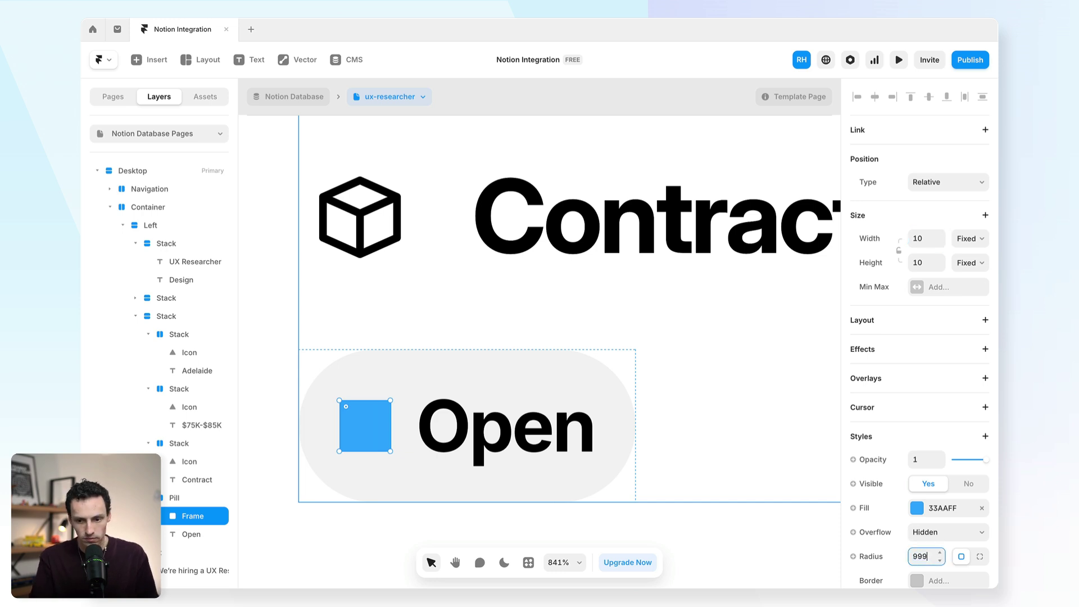
key("Return")
Bind the dot's fill to Status values and colour Open green 2D9C08
left_click(866, 509)
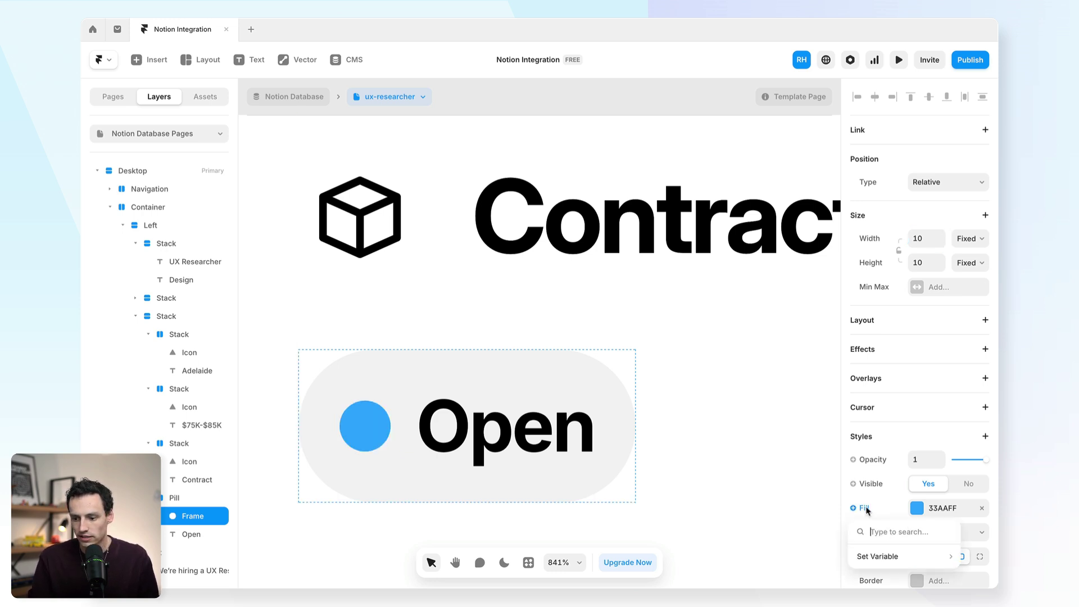
mouse_move(877, 556)
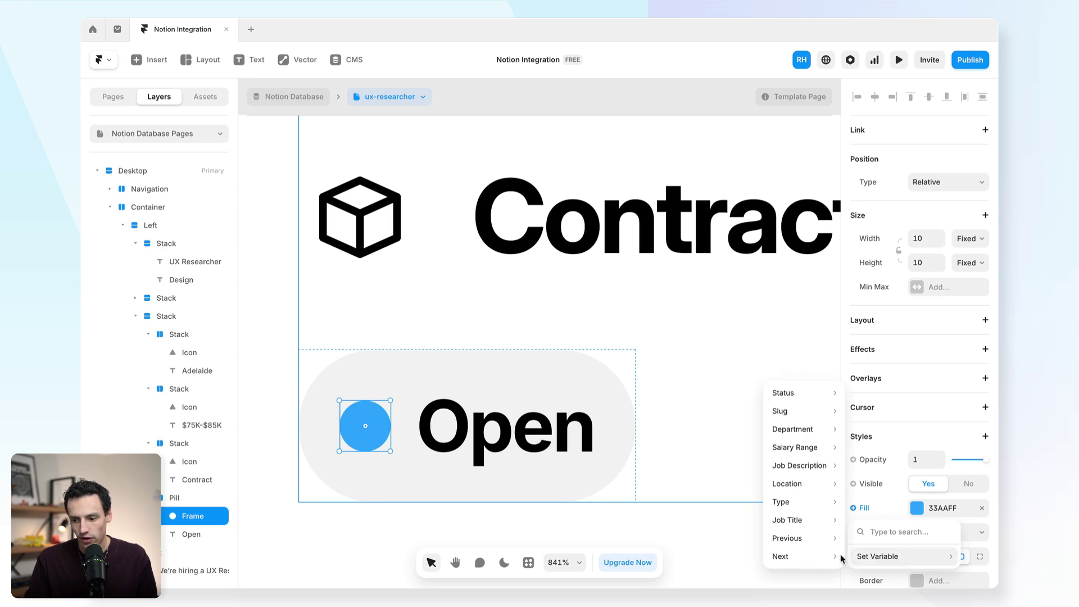
mouse_move(816, 500)
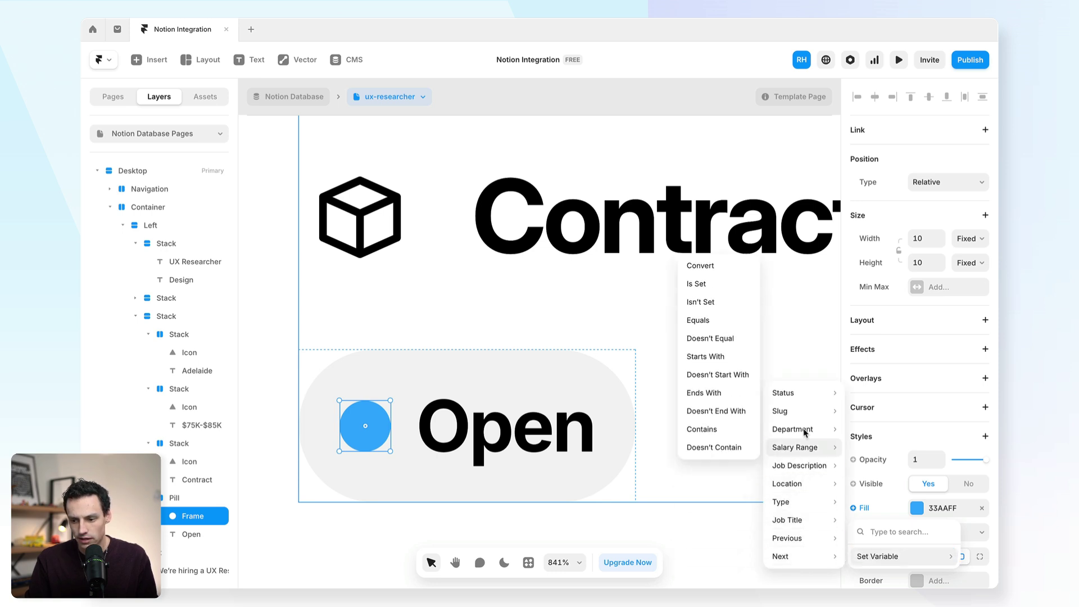
mouse_move(798, 396)
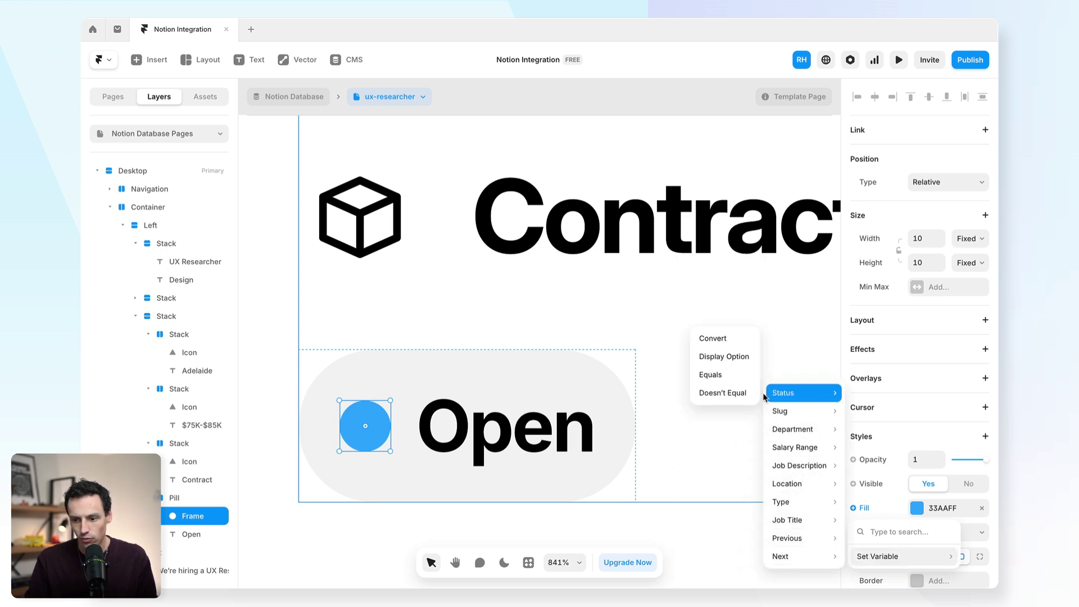
left_click(722, 340)
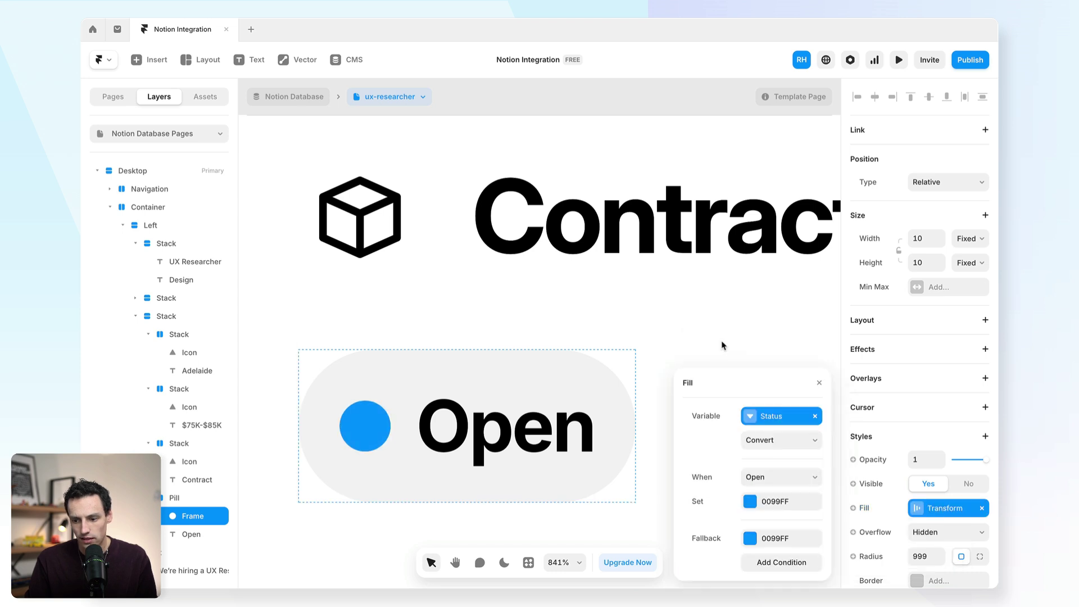
left_click(742, 480)
left_click(755, 477)
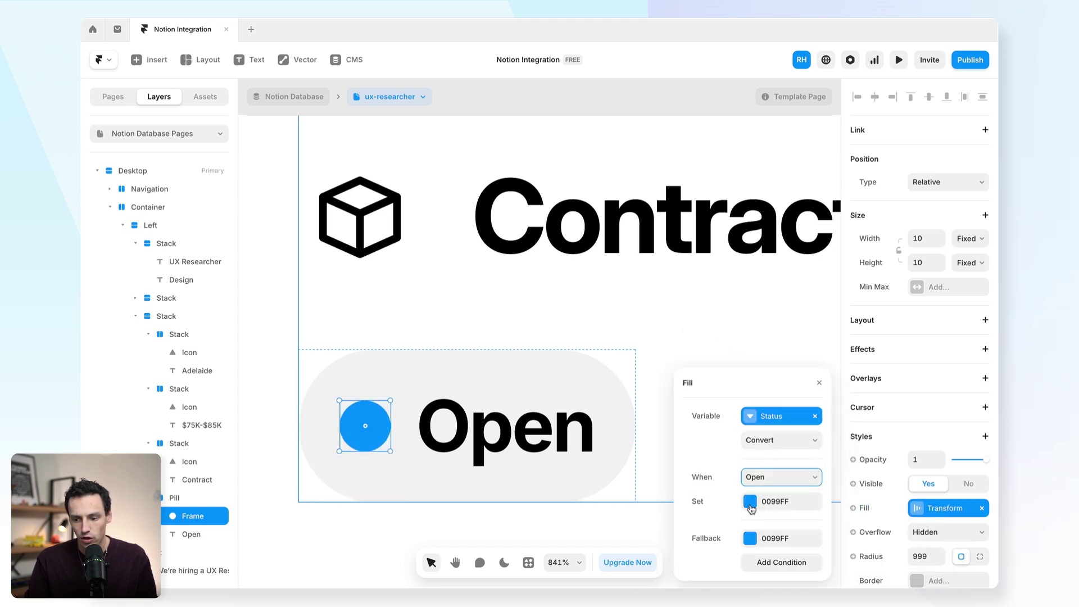
left_click(750, 502)
left_click_drag(759, 484, 725, 484)
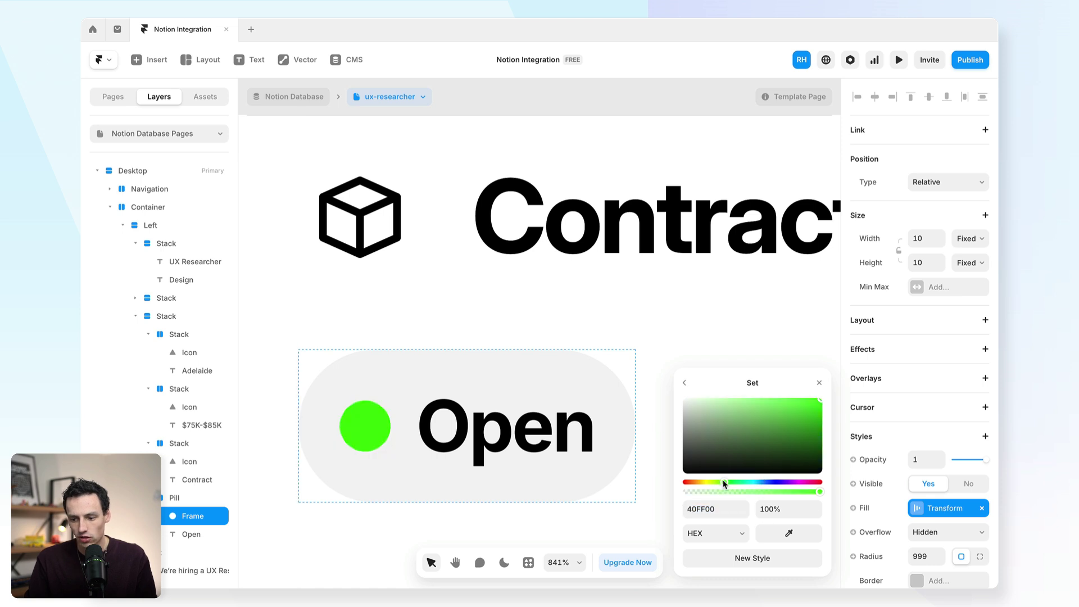
mouse_move(812, 411)
left_mouse_down()
mouse_move(800, 423)
mouse_move(809, 438)
mouse_move(814, 427)
left_mouse_up()
left_click(684, 382)
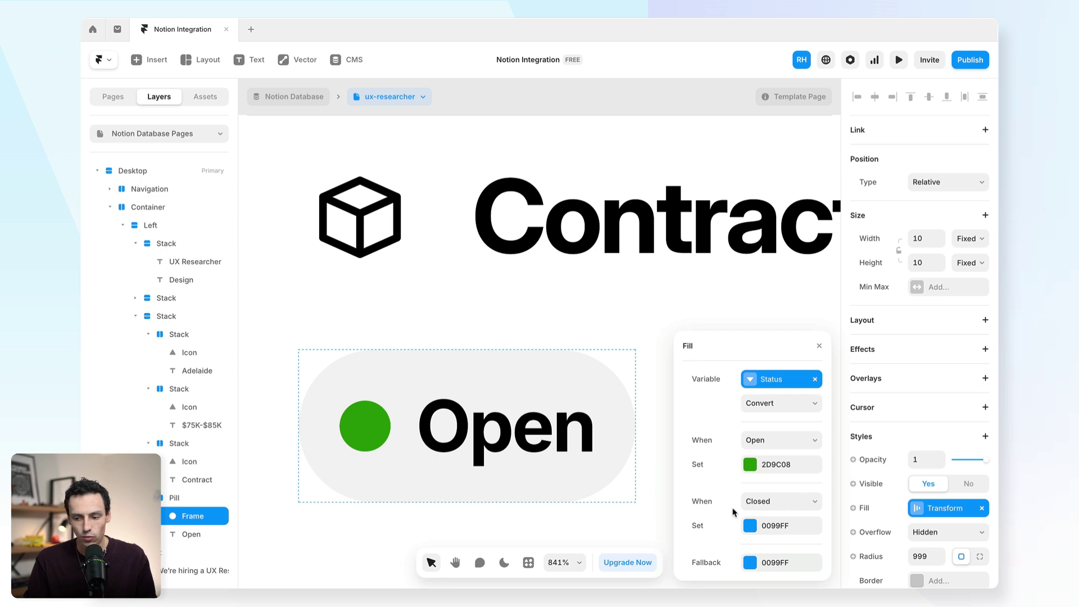
Set the Closed colour to red F21651 and the fallback to grey 616161
left_click(766, 524)
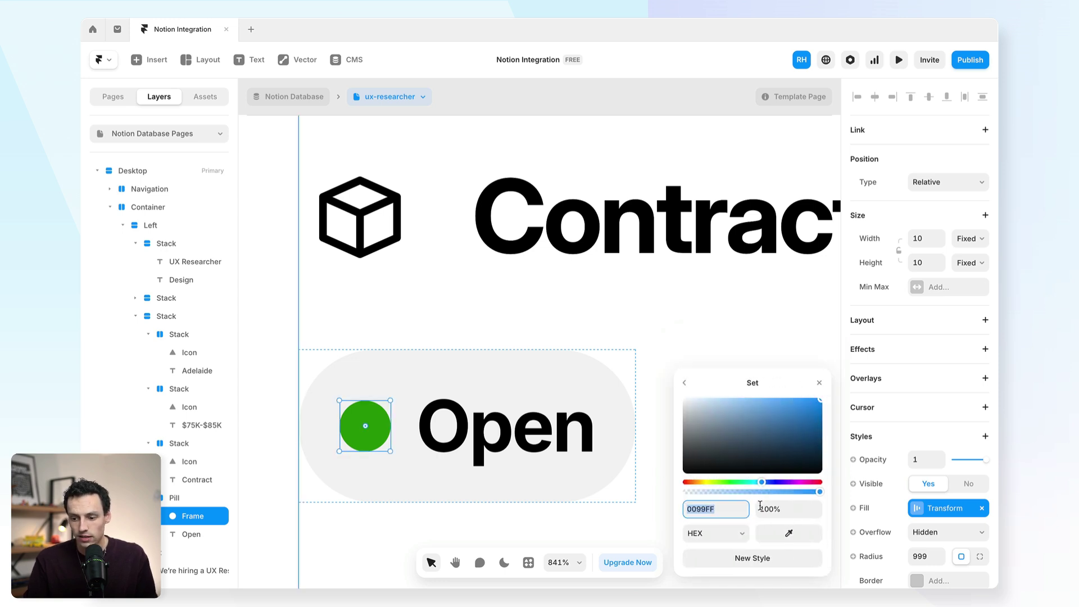
left_click_drag(765, 486, 693, 484)
mouse_move(812, 421)
left_mouse_down()
mouse_move(825, 426)
mouse_move(811, 415)
left_mouse_up()
left_click_drag(802, 485, 816, 485)
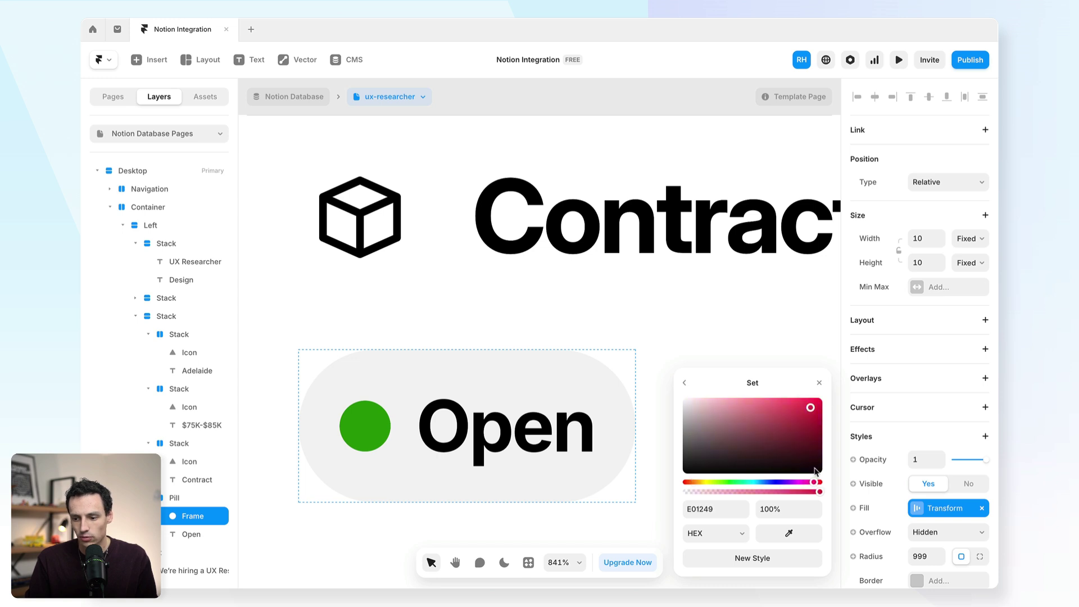
left_click(689, 382)
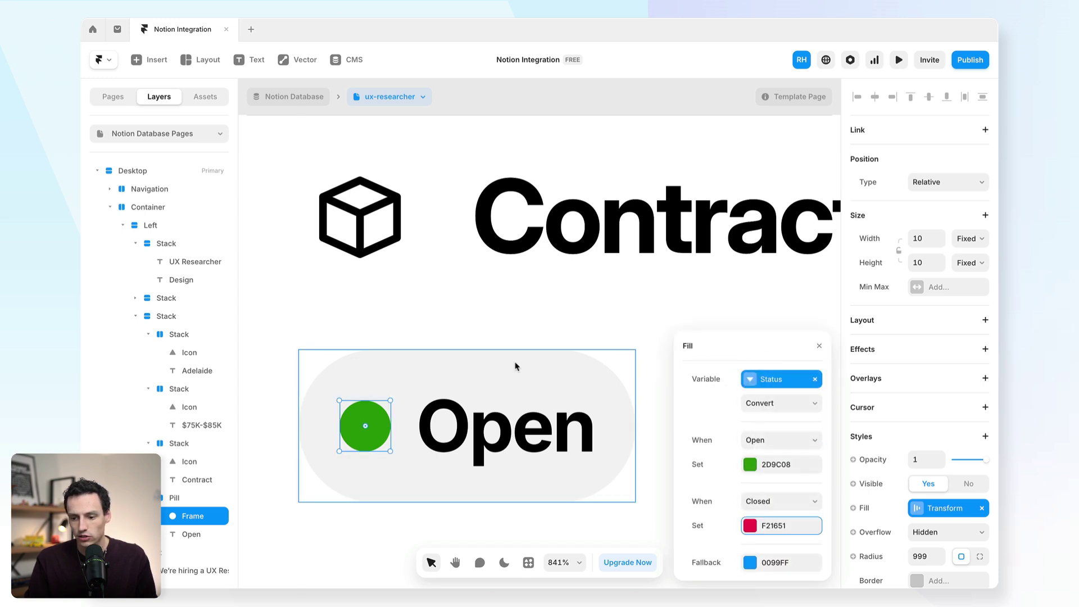
left_click(763, 566)
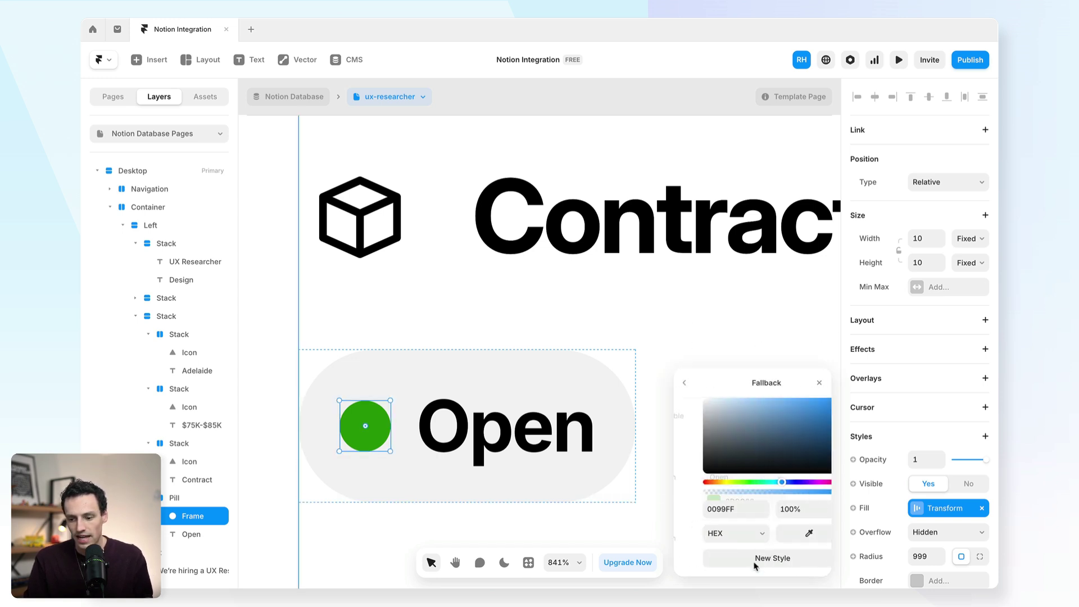
left_click_drag(715, 453, 684, 444)
key("Escape")
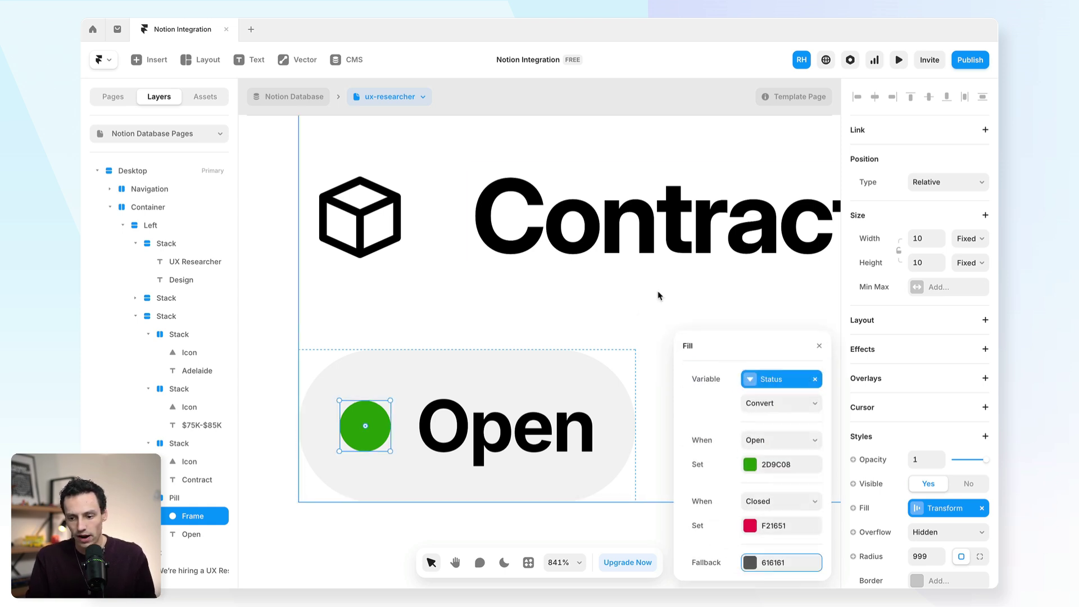
key("Escape")
key("Escape")
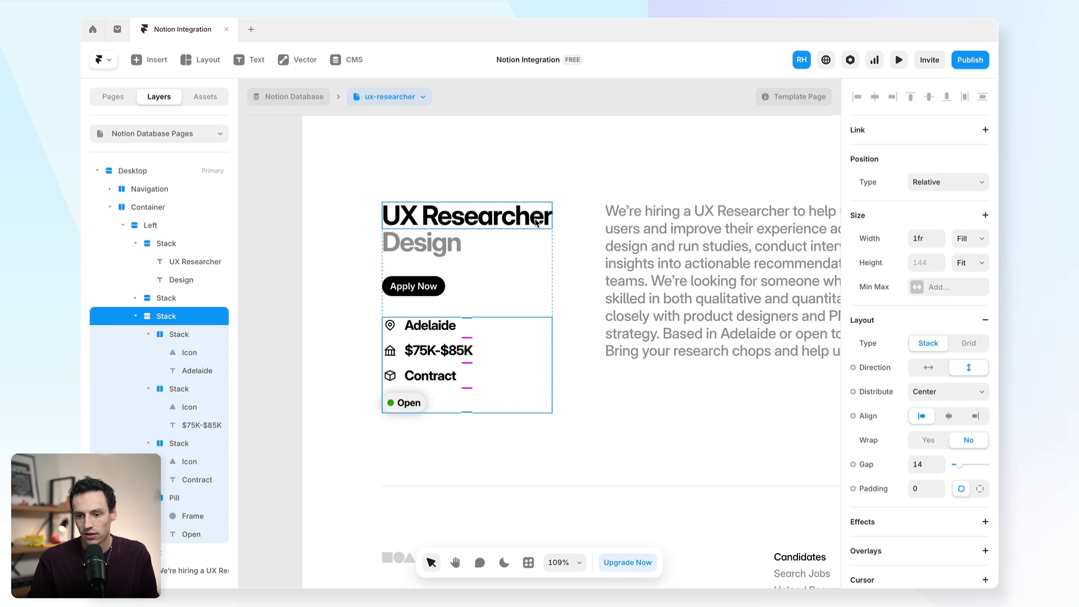
In Notion, change the UX Researcher job's Status to Closed
key("ctrl+Right")
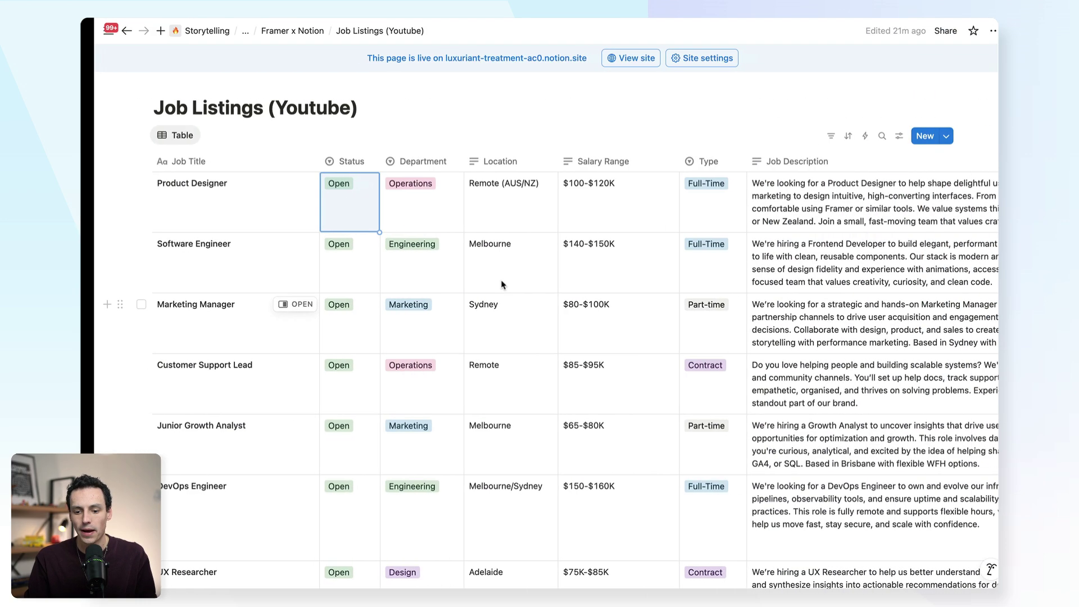
scroll(397, 320, "down", 3)
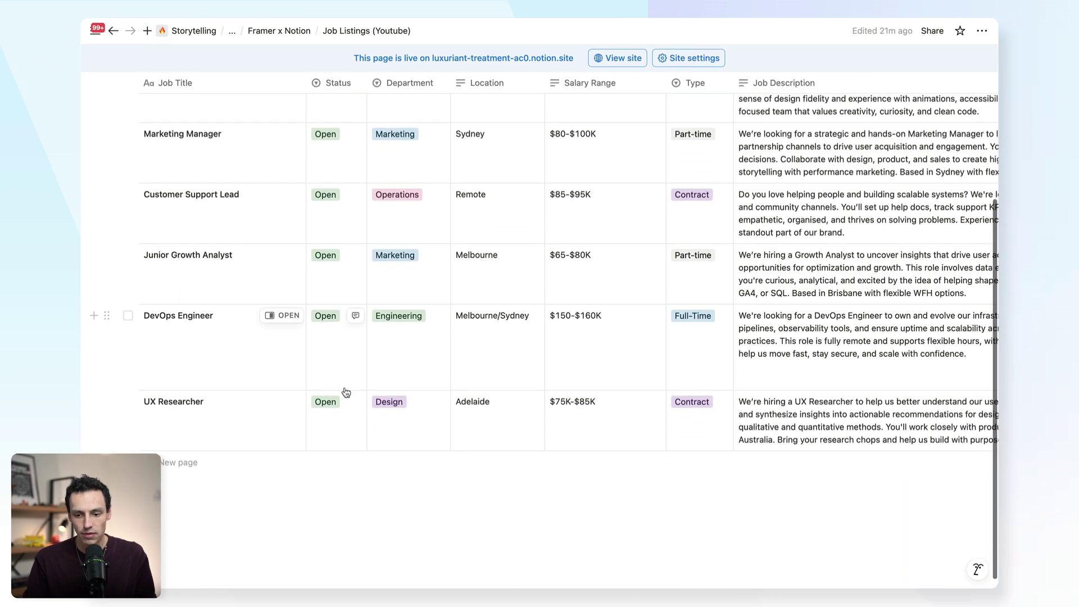
left_click(337, 420)
left_click(343, 461)
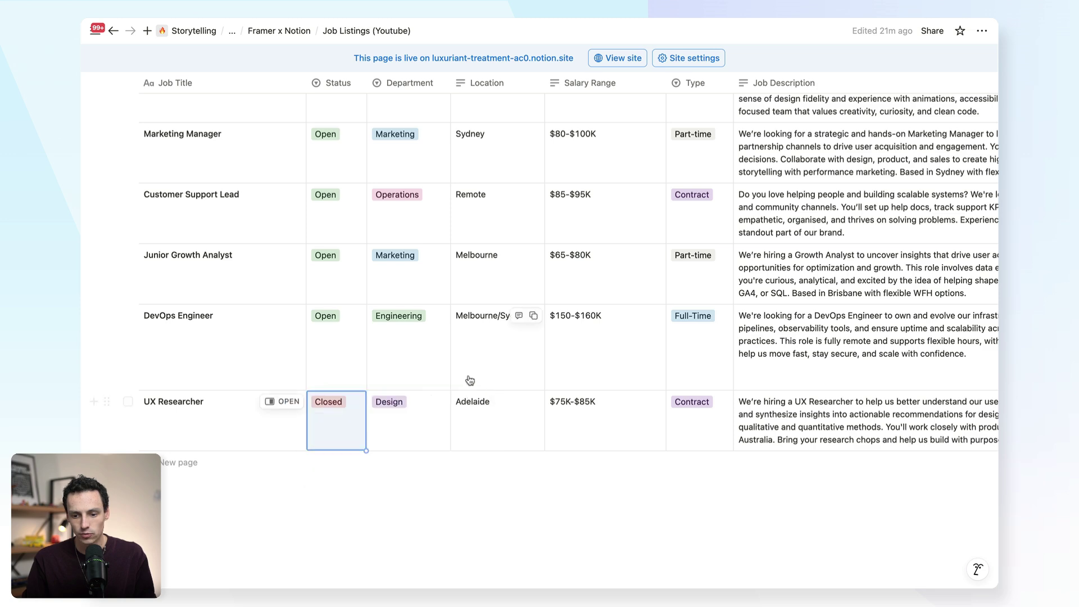
Re-sync the Notion Database collection in Framer to pull in the Closed status
key("ctrl+Left")
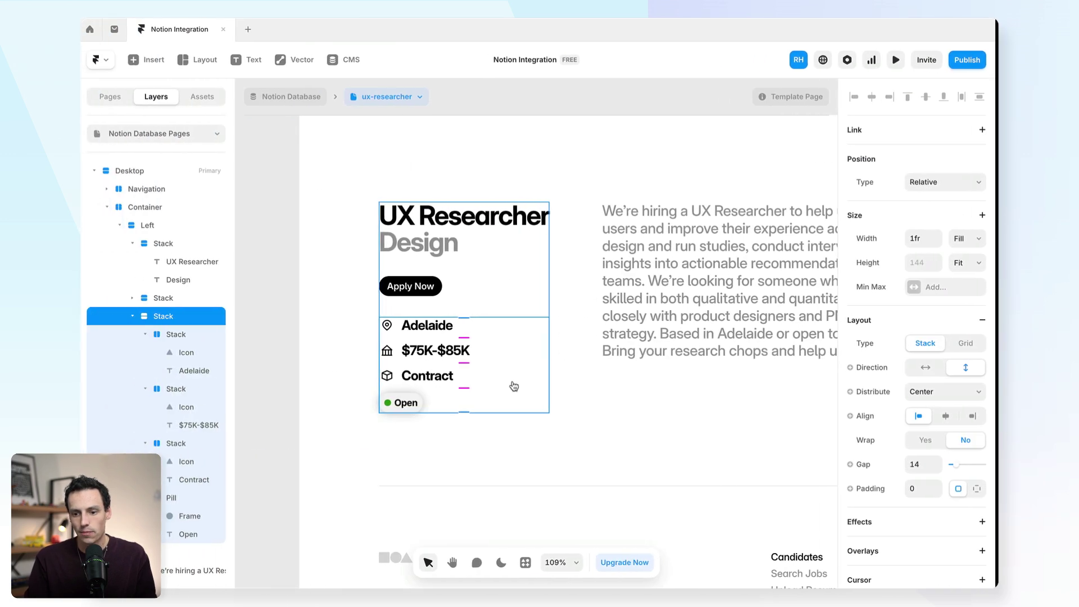
left_click(345, 59)
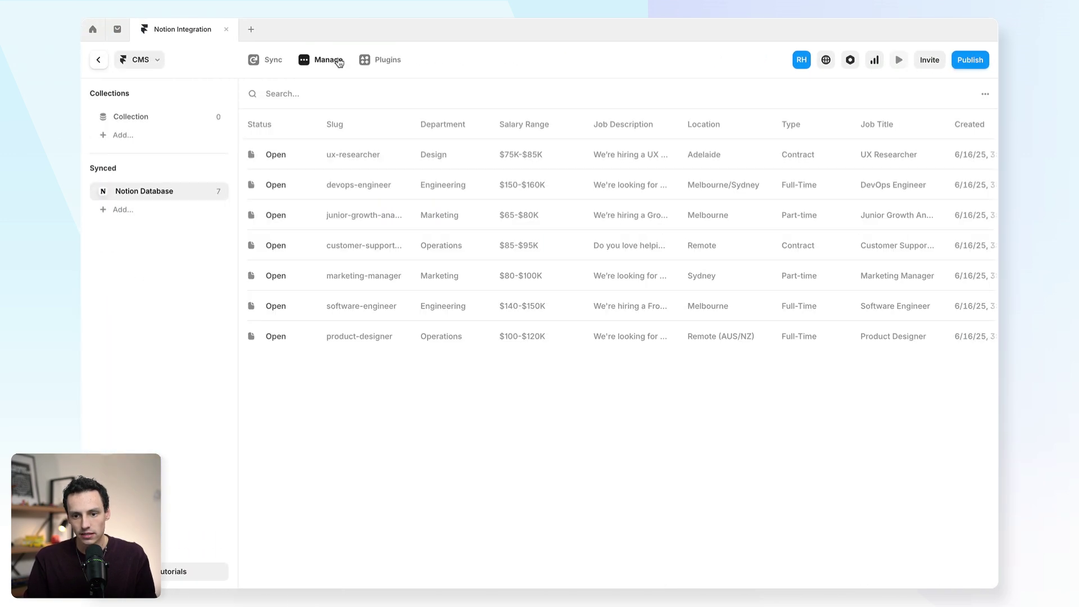
left_click(267, 60)
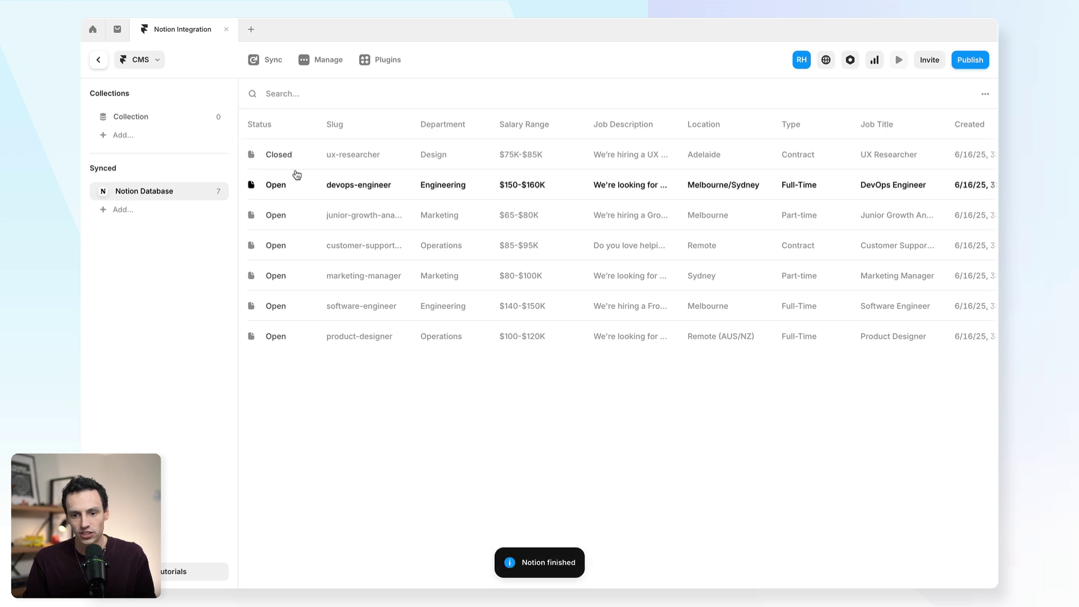
left_click(99, 60)
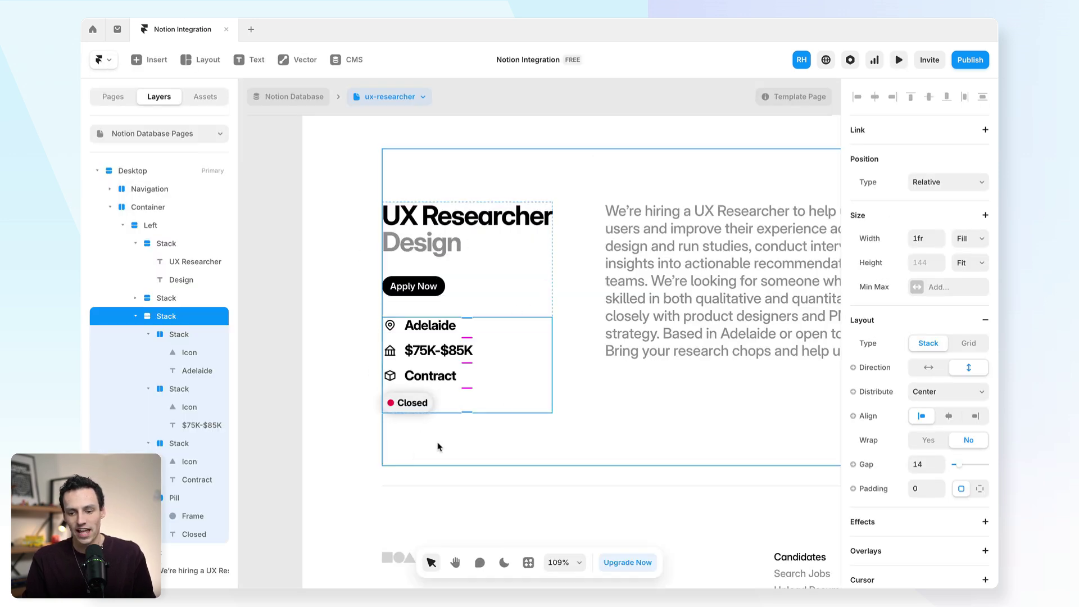
Preview the template with Junior Growth Analyst data, then go back to the Home page
left_click(404, 100)
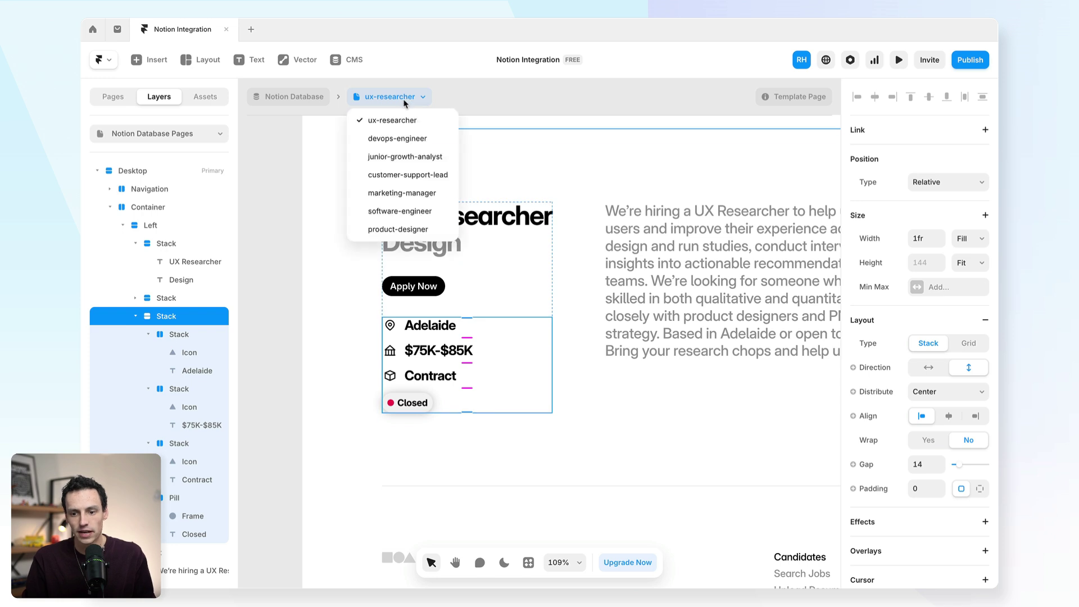
left_click(404, 157)
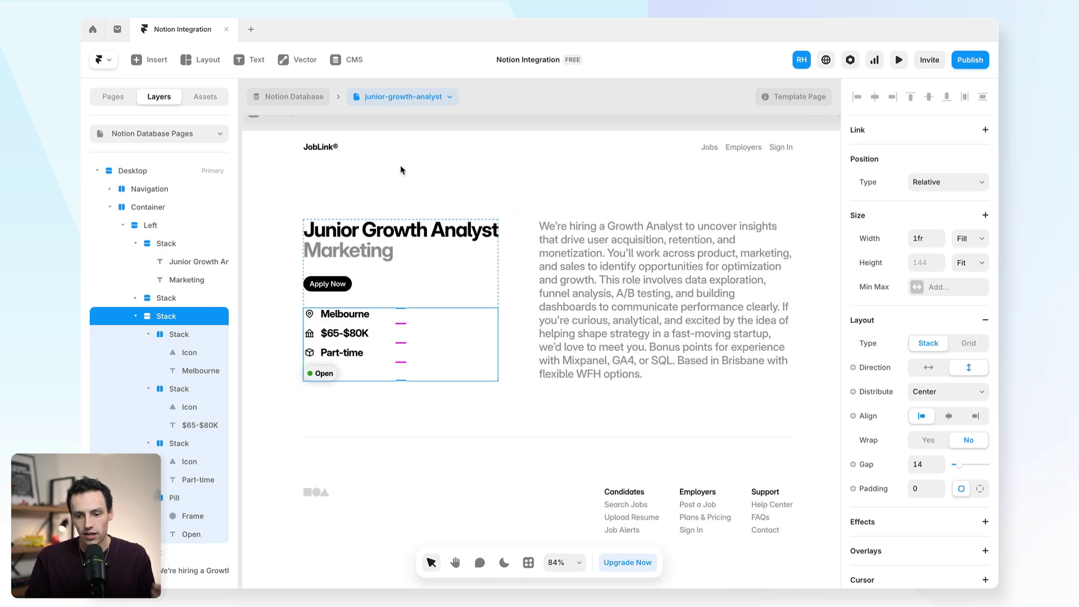
left_click(123, 96)
left_click(150, 158)
Link the job card to its /notion-database/:slug detail page
left_click(610, 233)
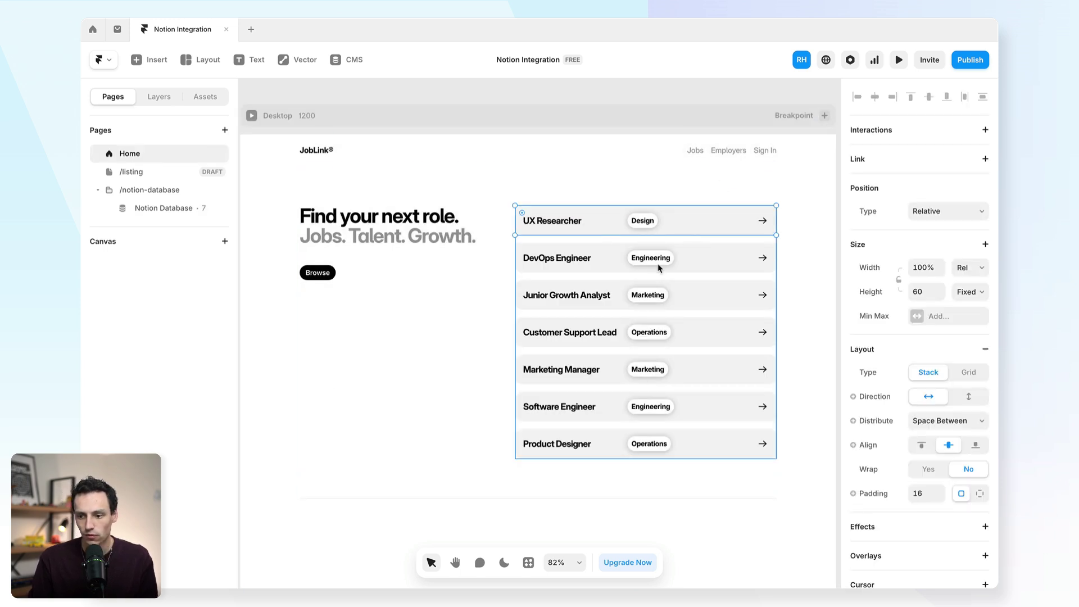
scroll(823, 291, "down", 1)
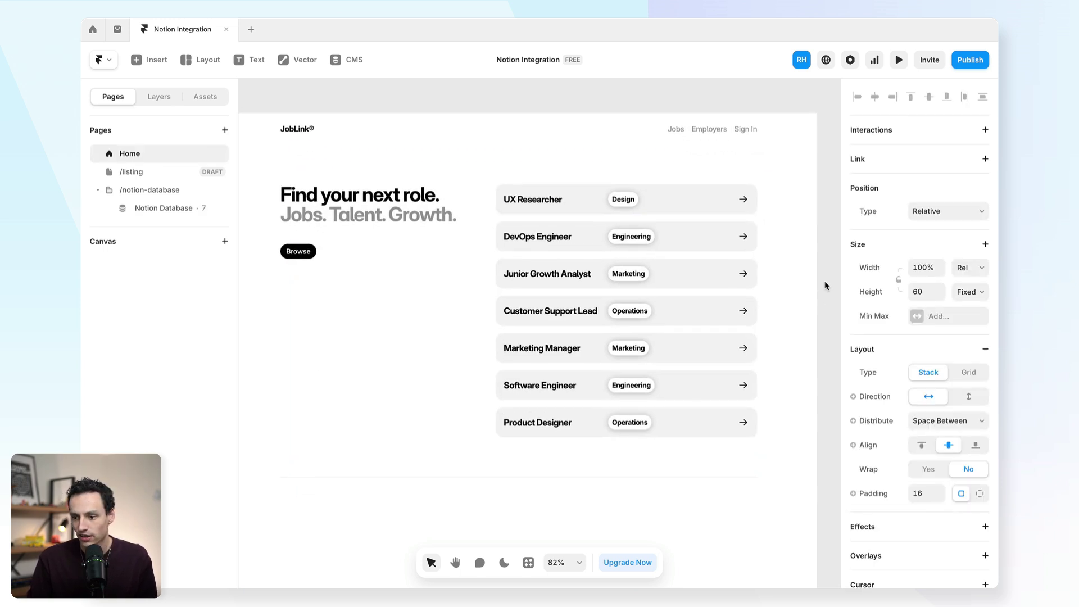
left_click(984, 160)
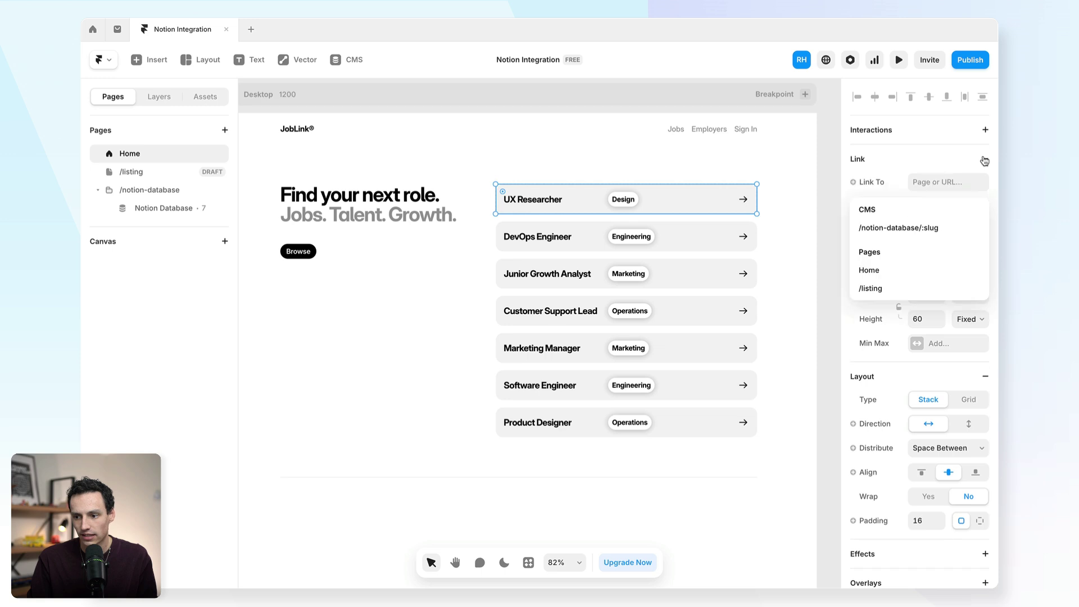
left_click(948, 231)
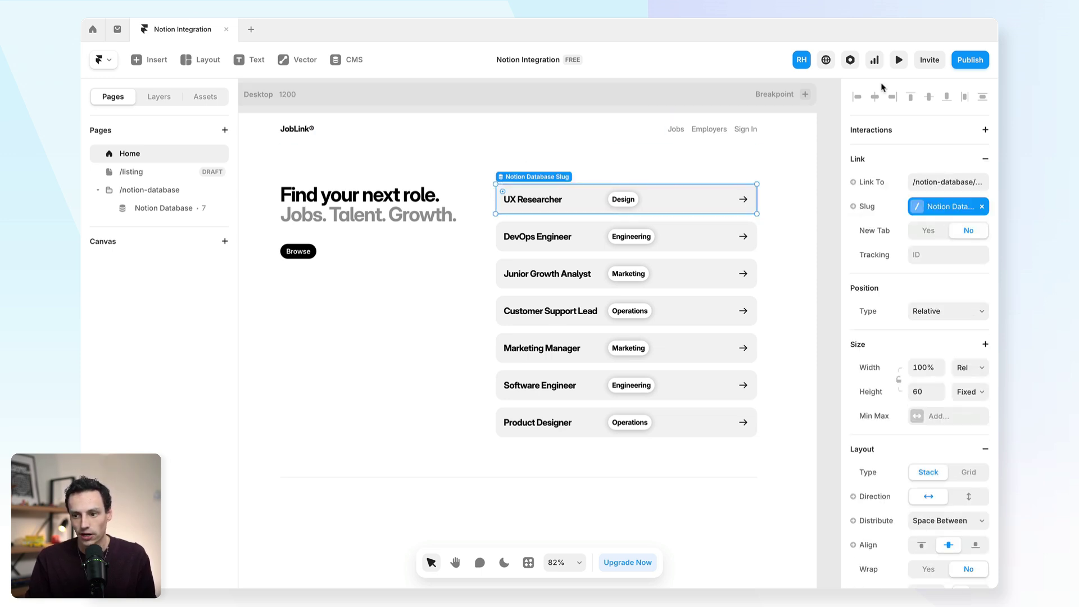
Preview the site and check that Junior Growth Analyst opens its detail page
left_click(899, 59)
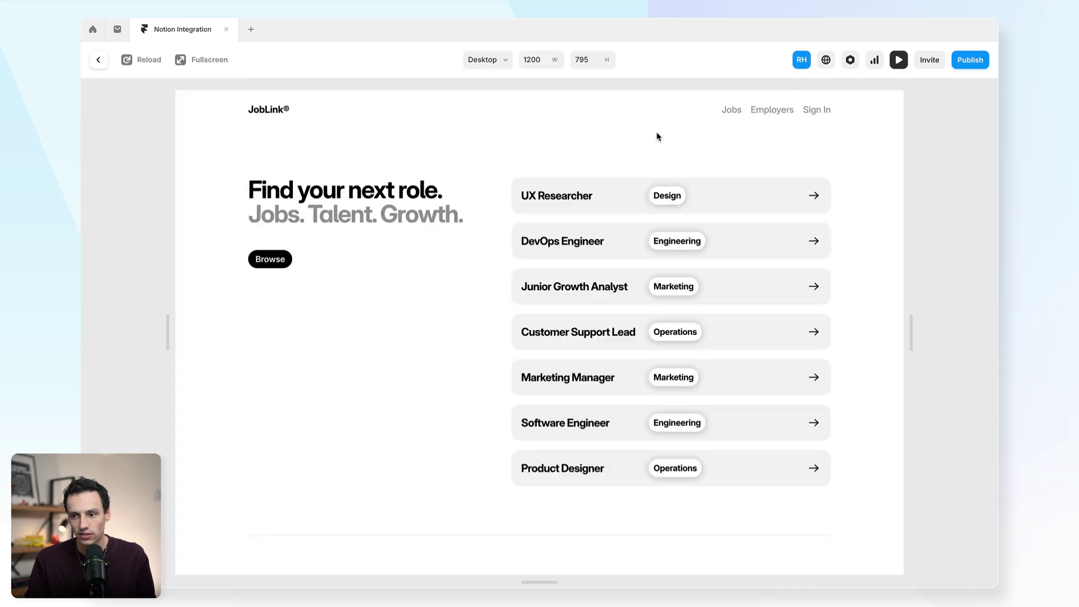
left_click(724, 288)
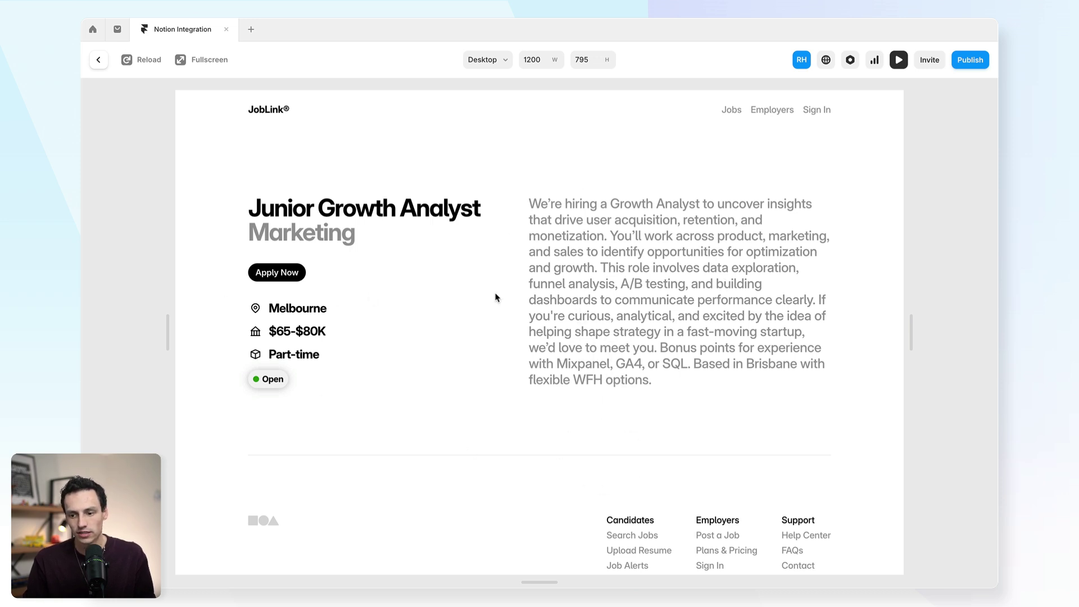
key("Escape")
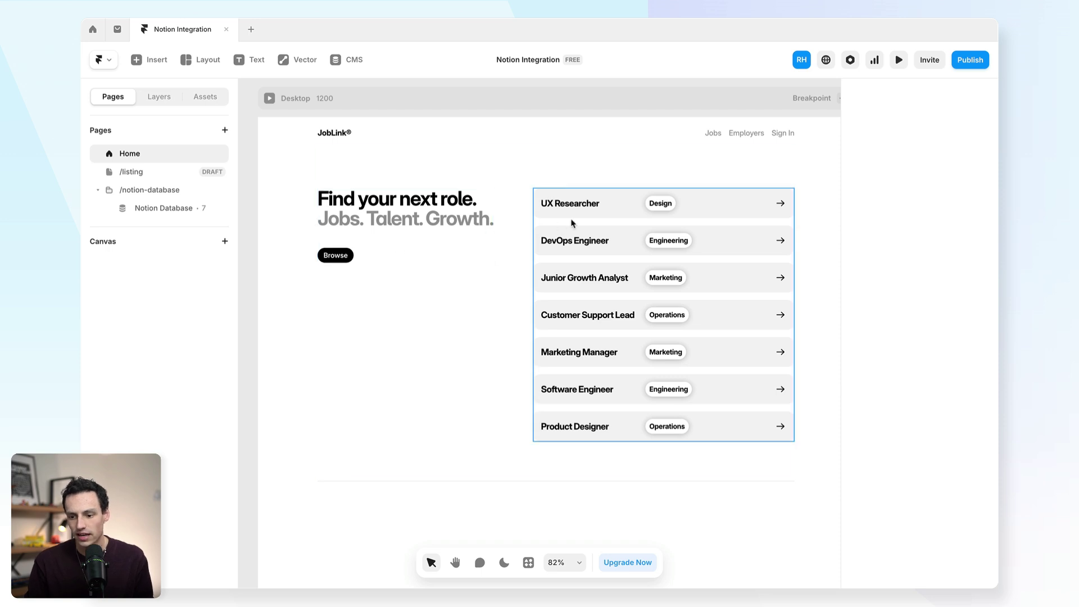
left_click(572, 223)
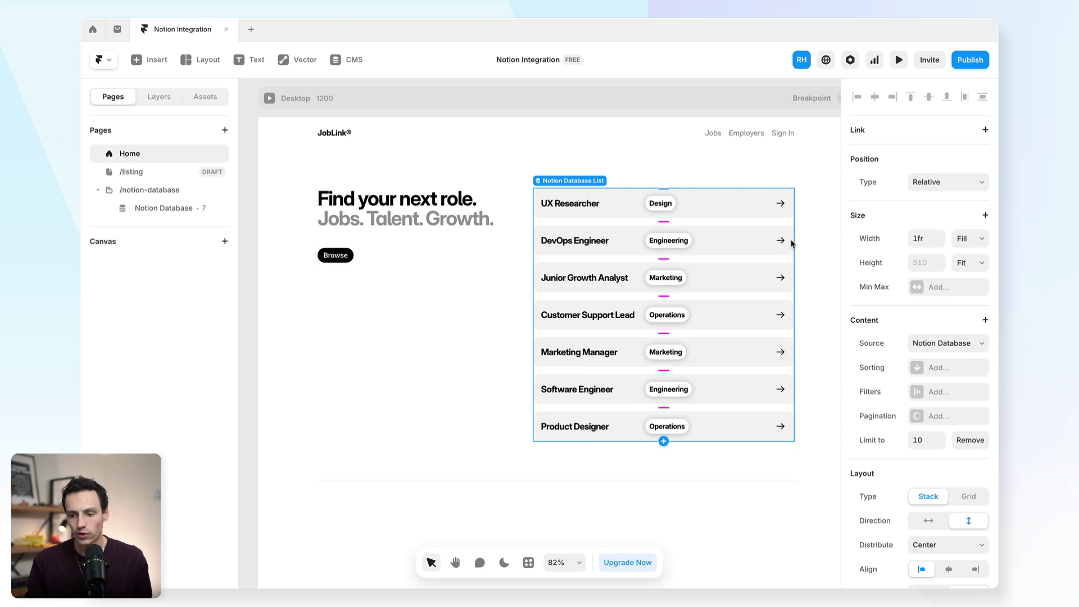
key("ctrl+Right")
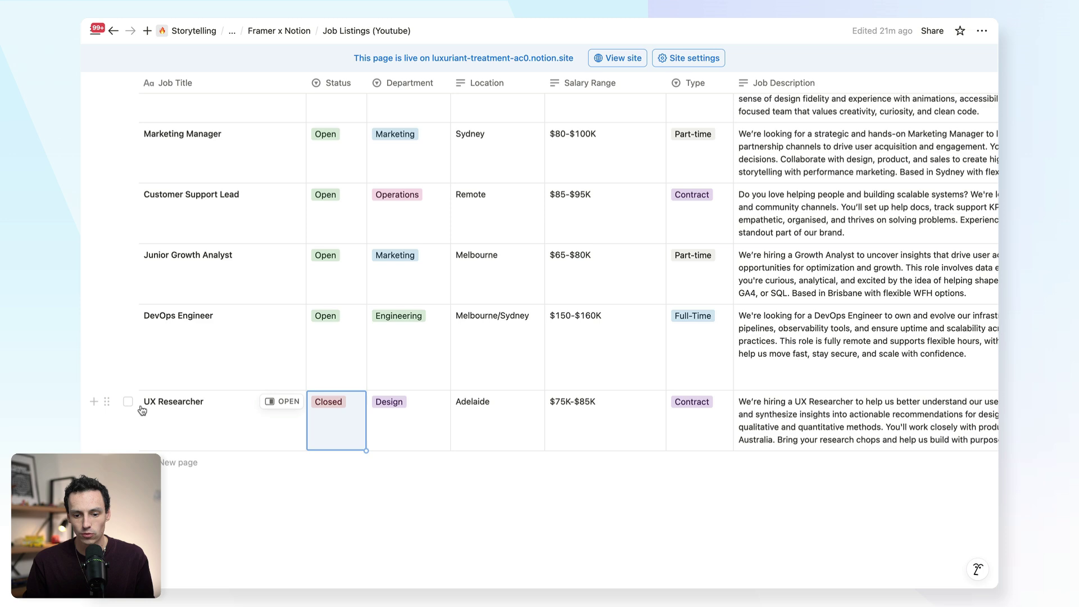
key("ctrl+Left")
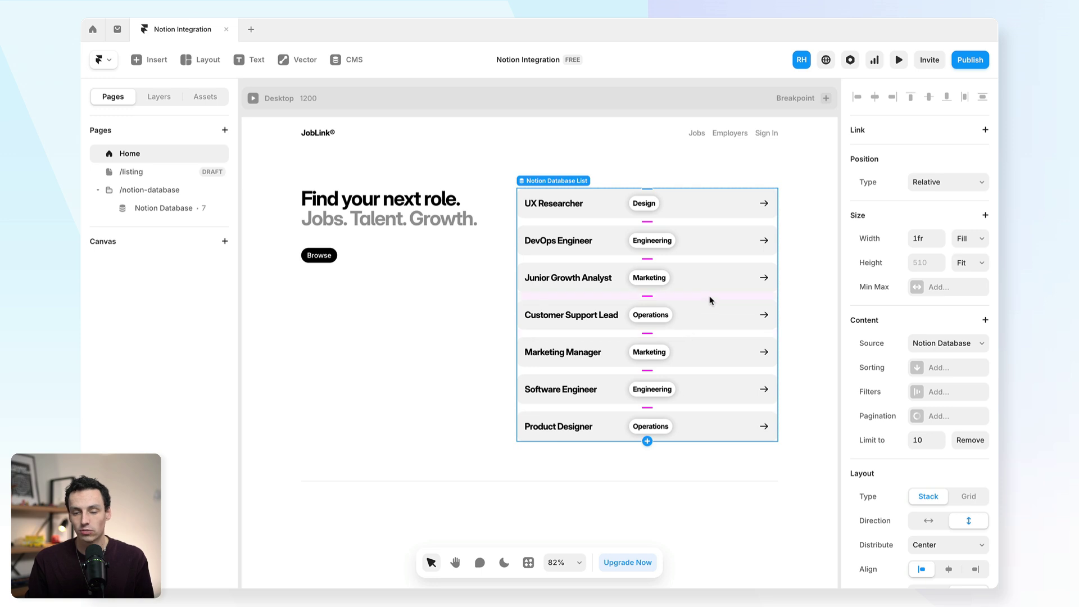
Add a filter on the job list comparing the Status field with Equals
left_click(948, 392)
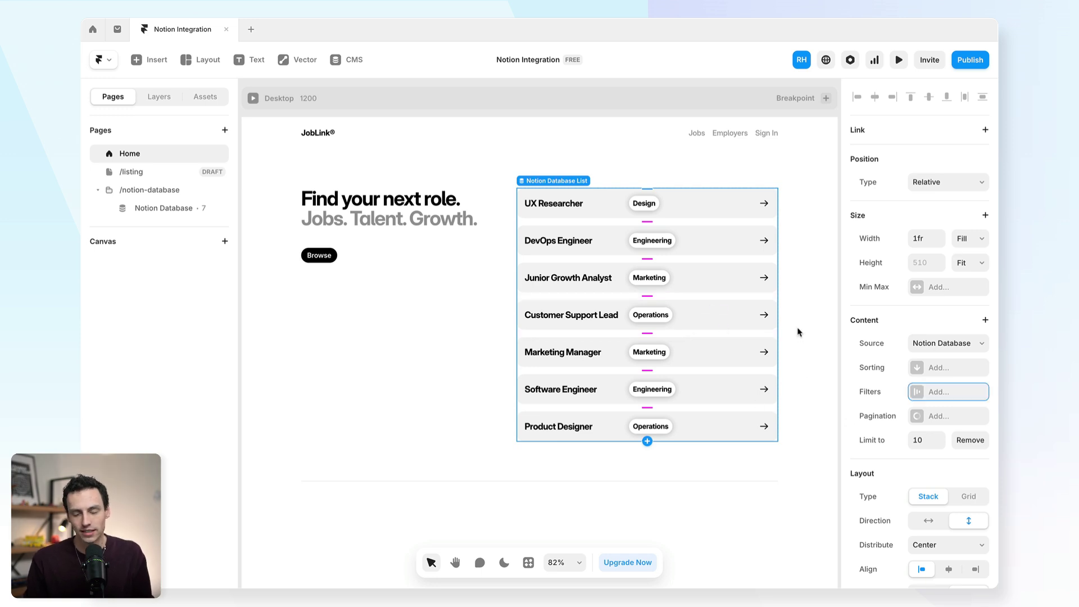
left_click(918, 395)
left_click(779, 425)
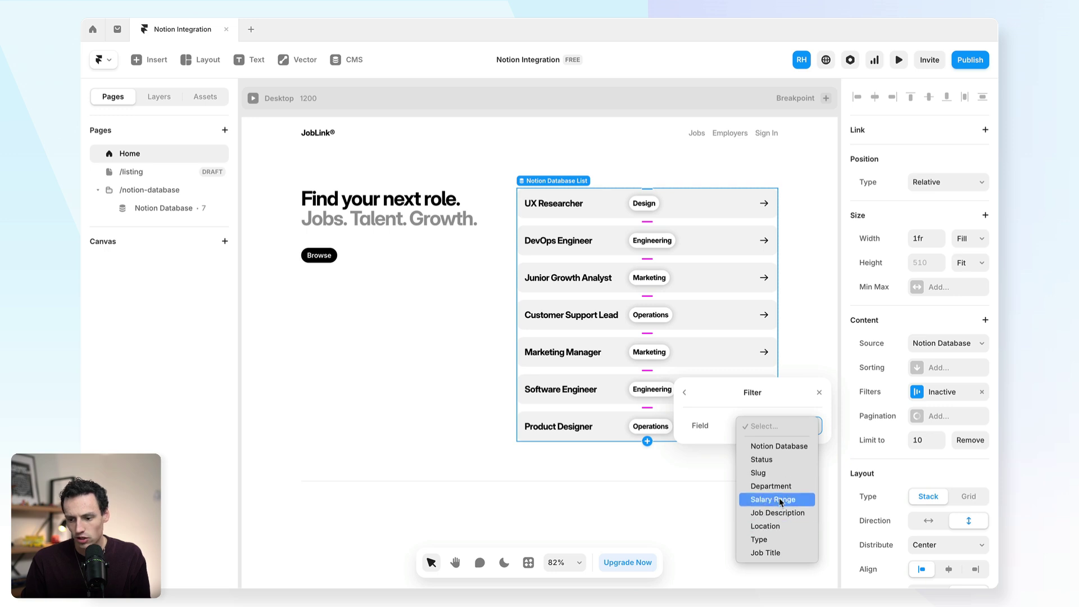
left_click(780, 462)
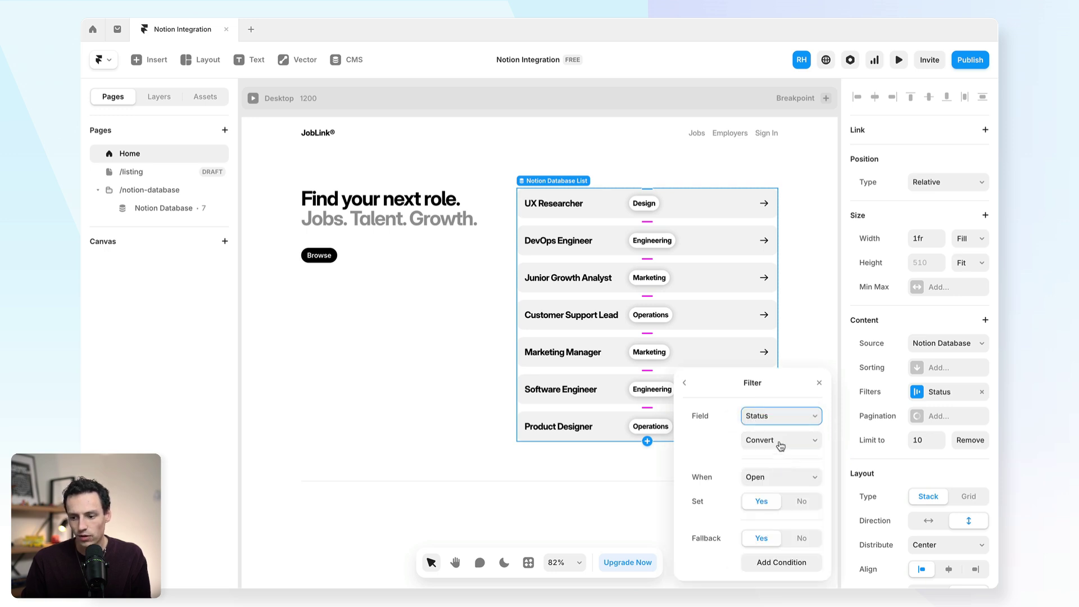
left_click(780, 444)
left_click(780, 452)
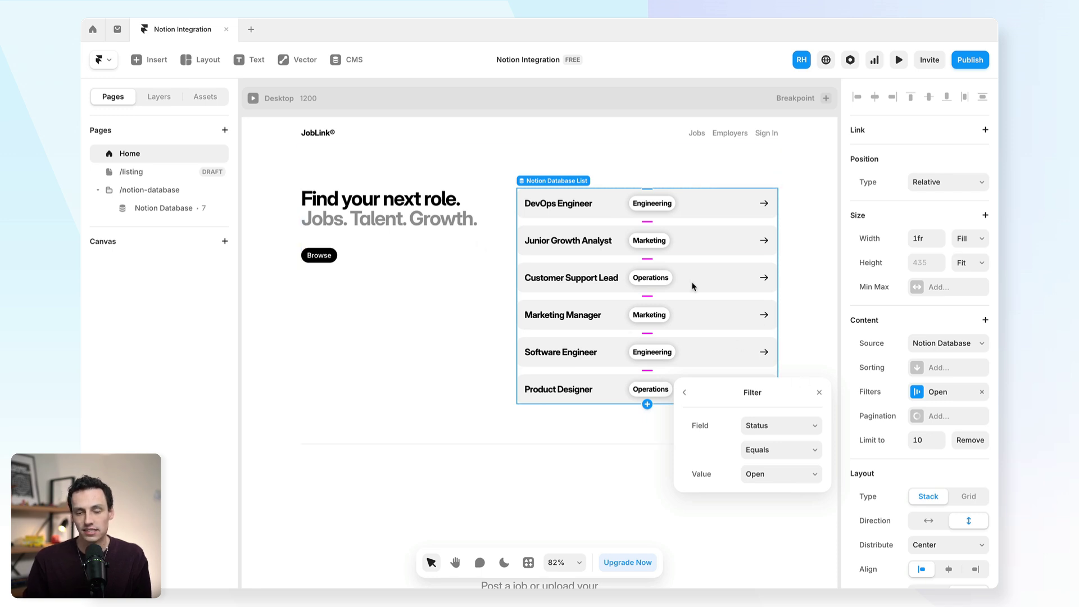
Try the filter value Closed, then set it to Open
left_click(786, 483)
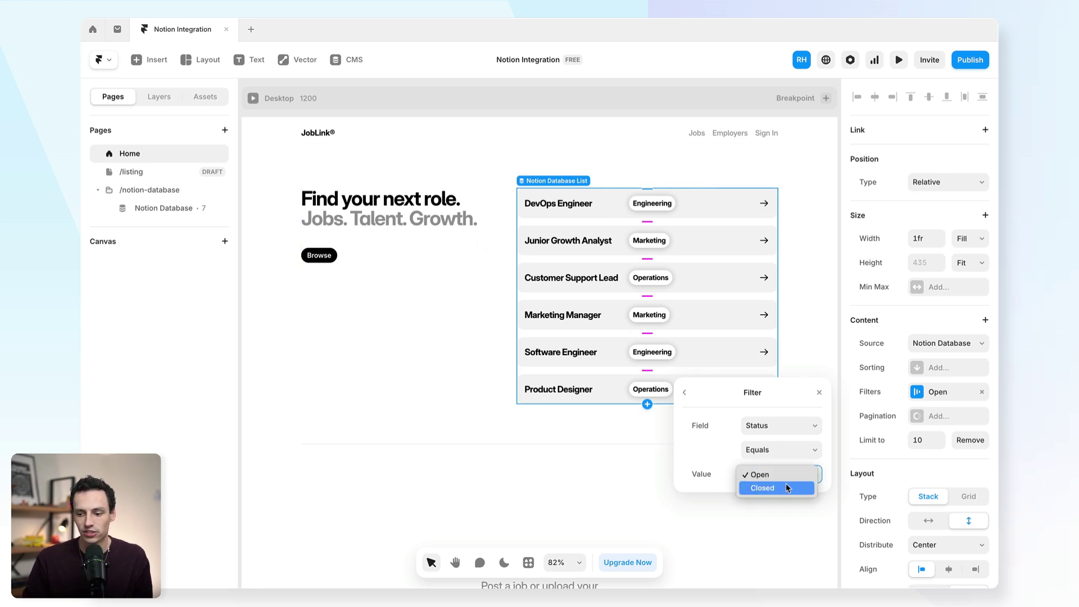
left_click(785, 489)
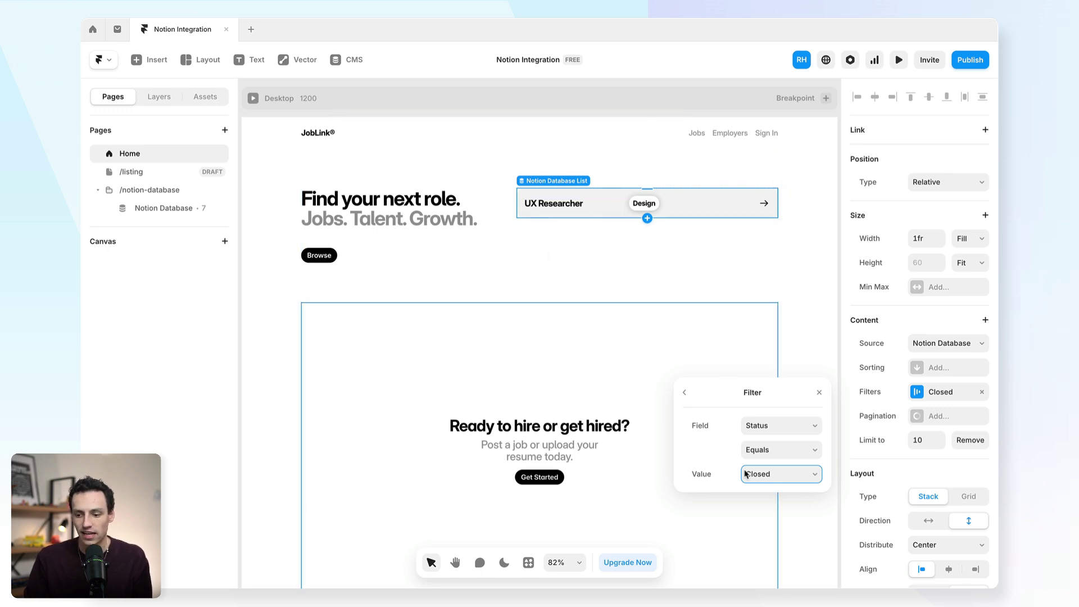
left_click(773, 471)
left_click(776, 462)
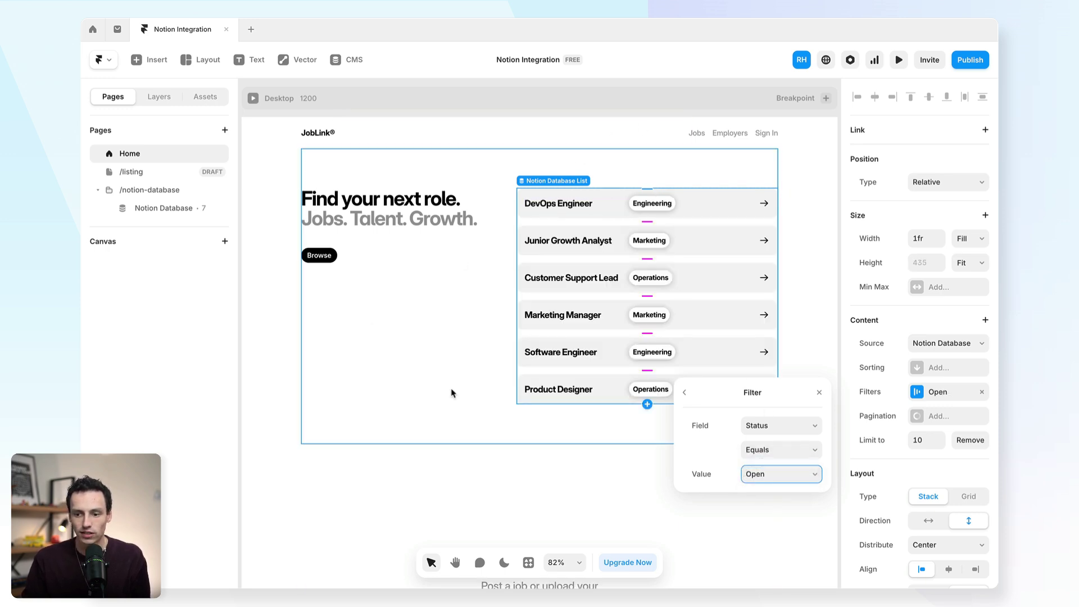
left_click(803, 263)
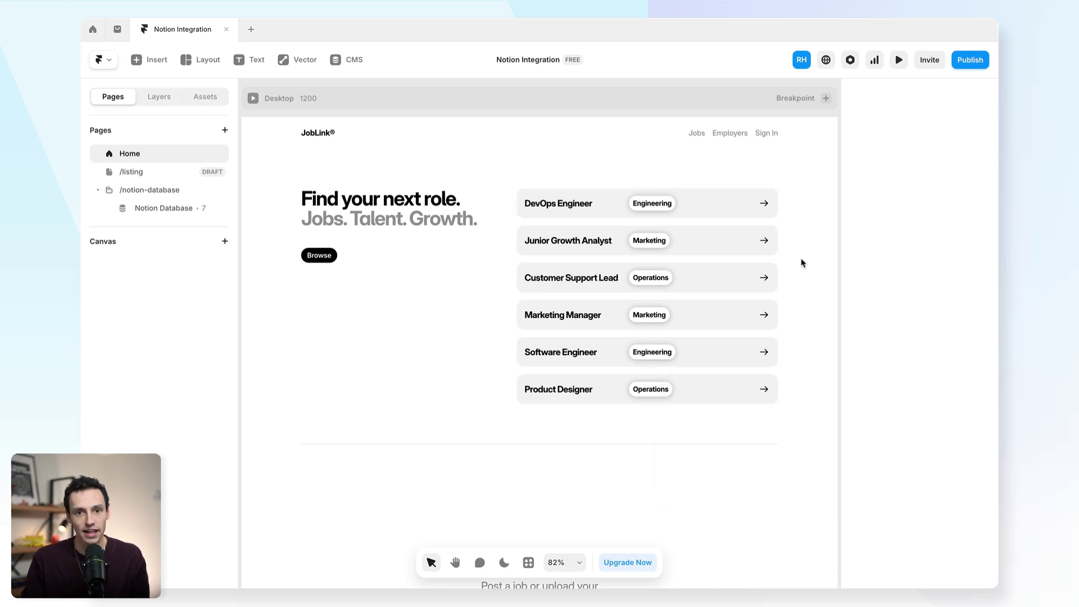
left_click(559, 371)
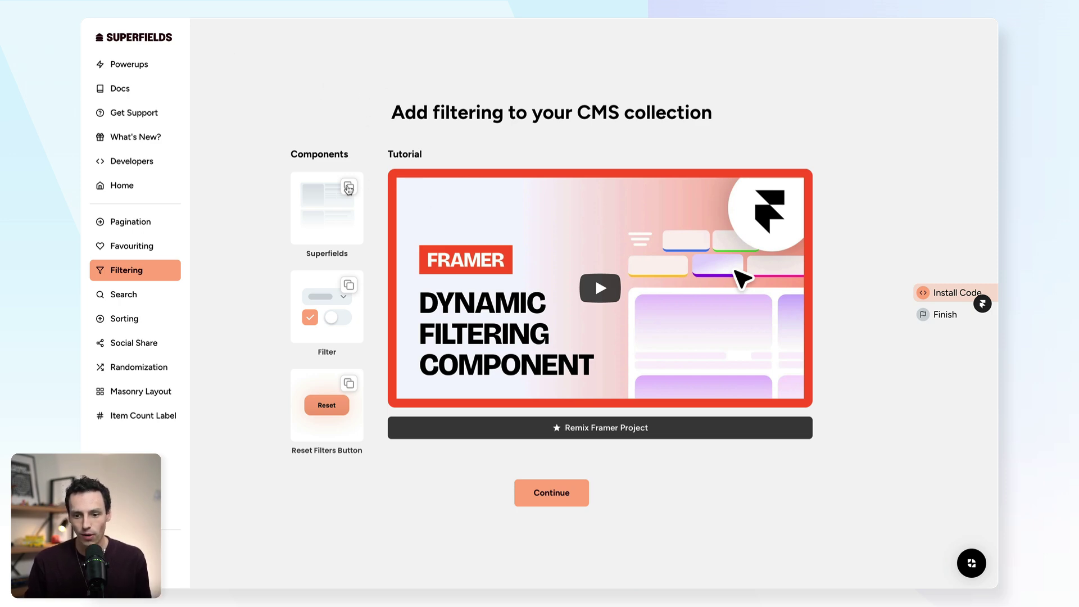
Copy the Superfields component from the Superfields Filtering page
left_click(348, 188)
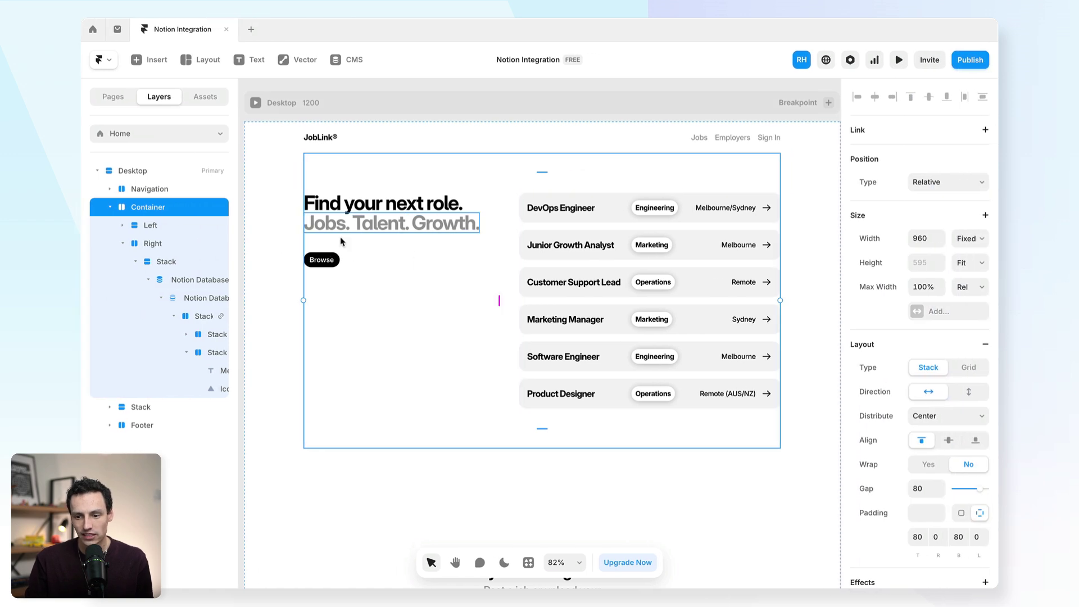
Paste the Superfields component into the Right column and select the Notion Database list
left_click(509, 231)
key("ctrl+v")
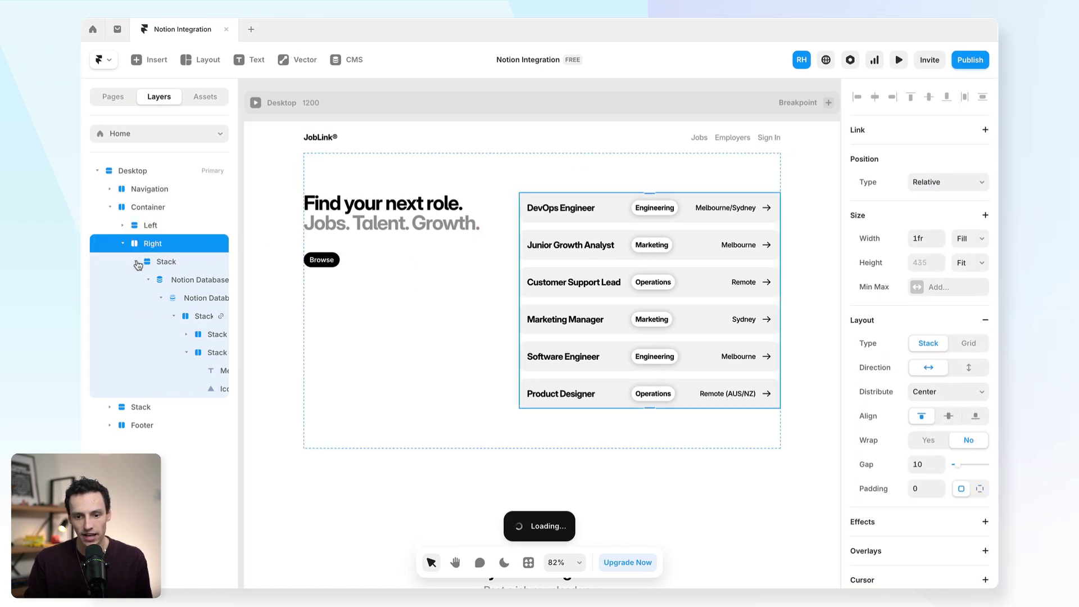
left_click(136, 264)
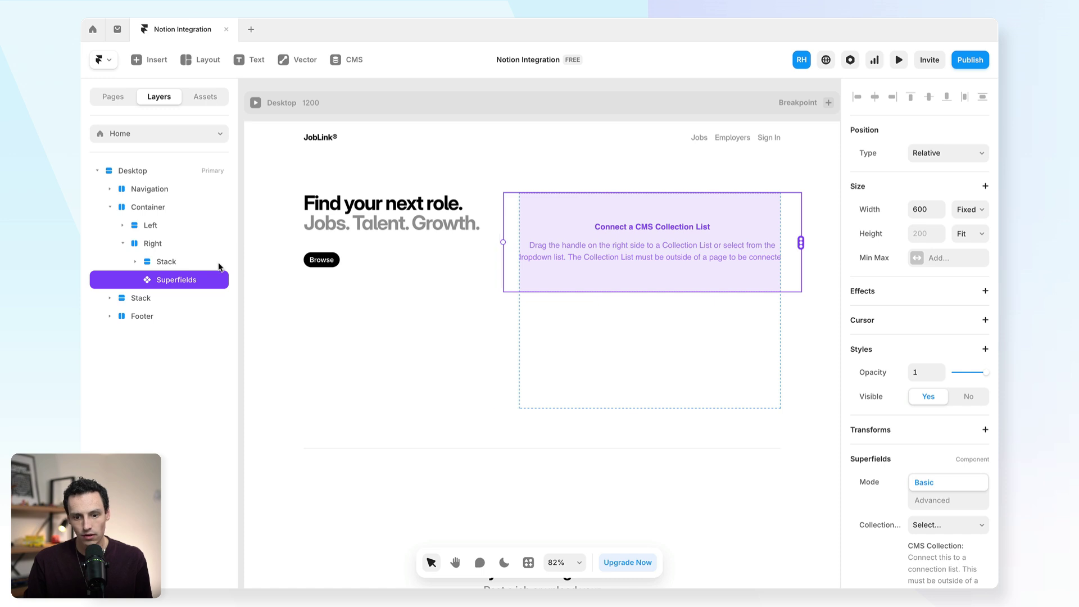
scroll(640, 296, "up", 3)
scroll(698, 294, "down", 8)
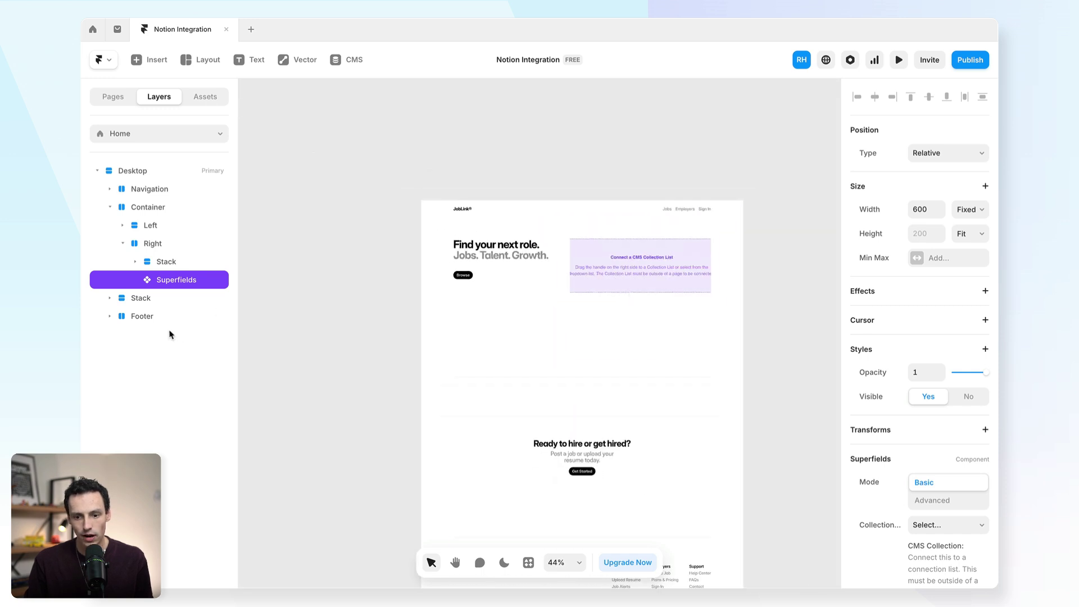
left_click(136, 264)
left_click(147, 280)
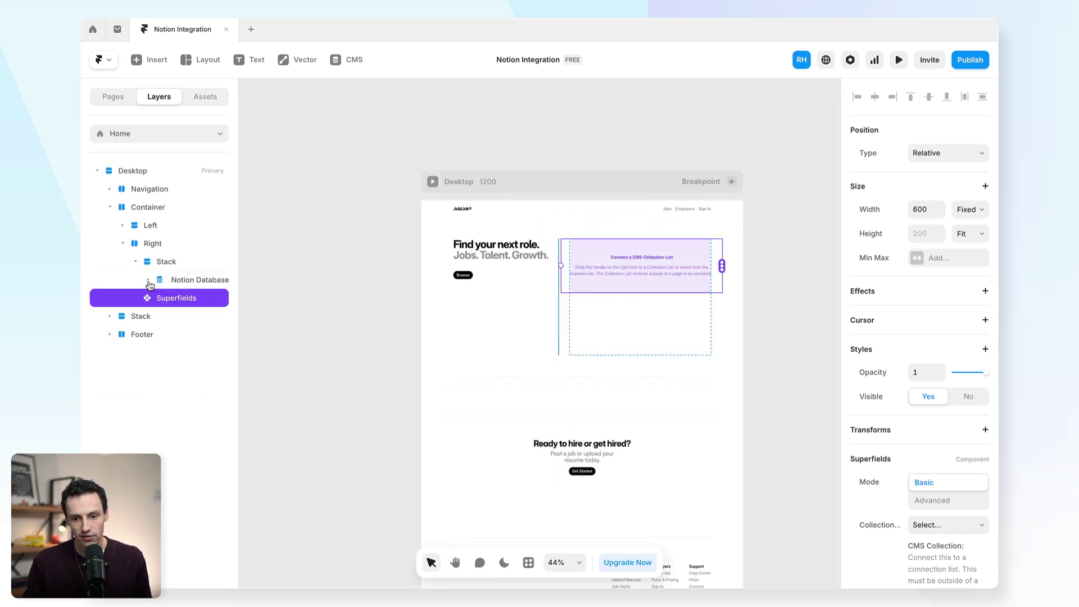
left_click(186, 281)
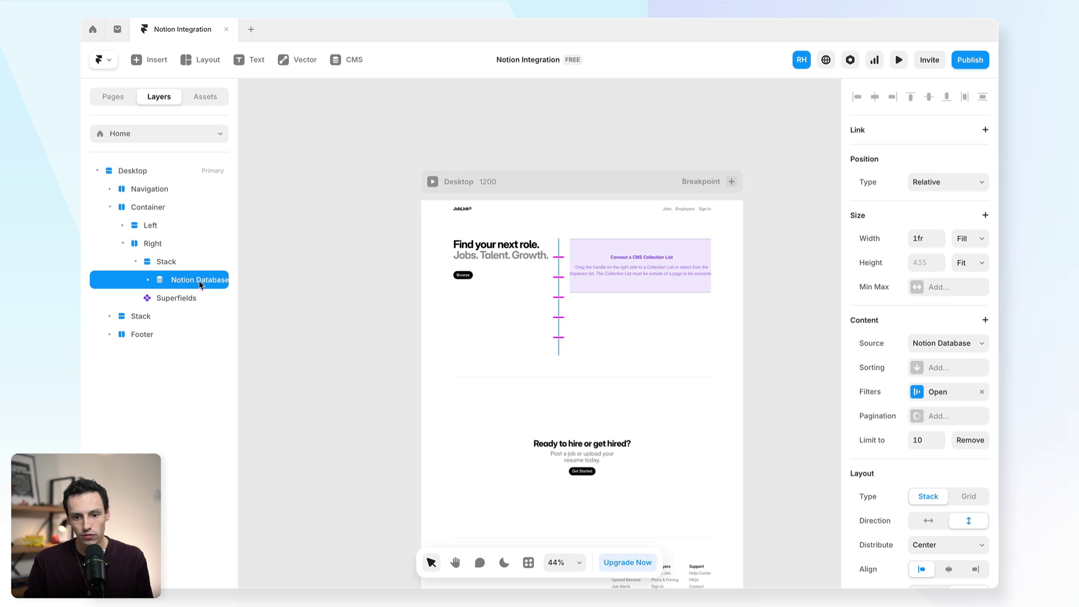
Move the Notion Databases list off the page onto the canvas, narrowed to 667 wide
left_click_drag(201, 285, 170, 180)
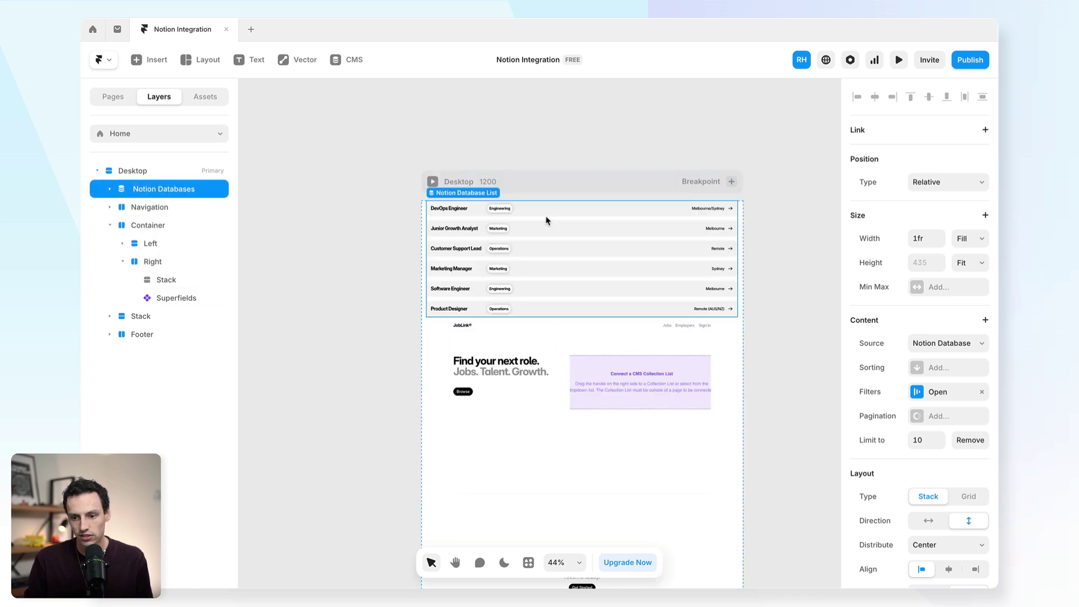
left_click_drag(547, 220, 291, 301)
scroll(408, 311, "left", 5)
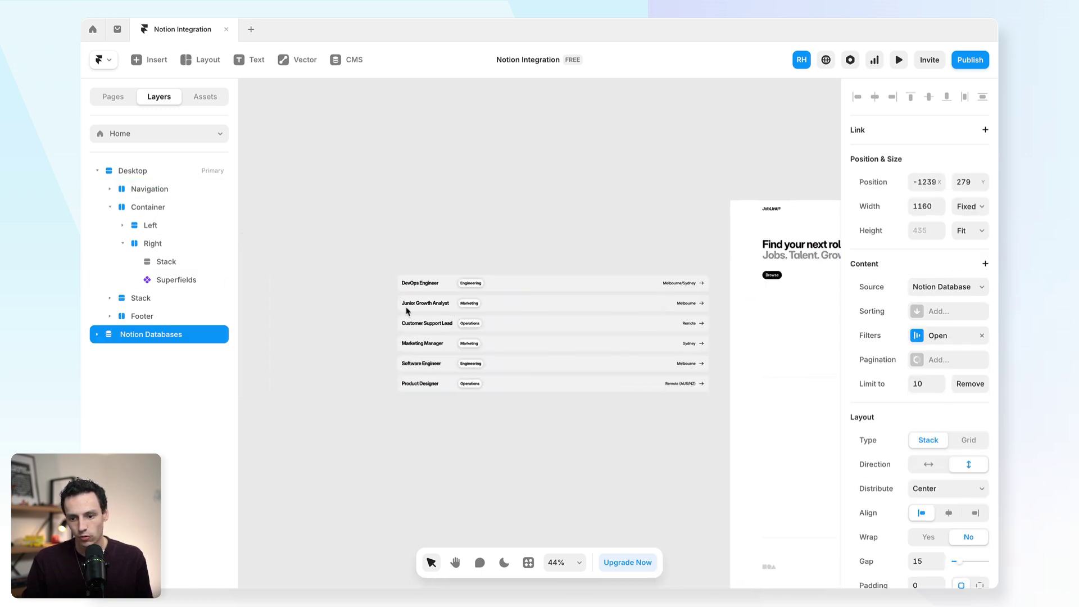
left_click_drag(419, 332, 530, 334)
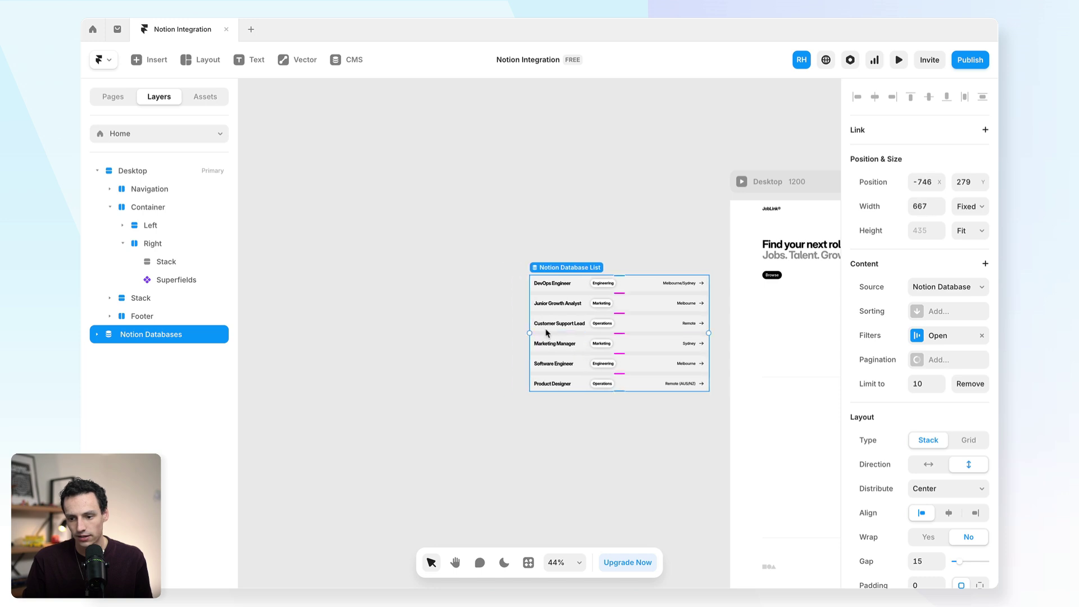
scroll(607, 337, "right", 5)
Set the Superfields component's width to 100%
left_click(657, 258)
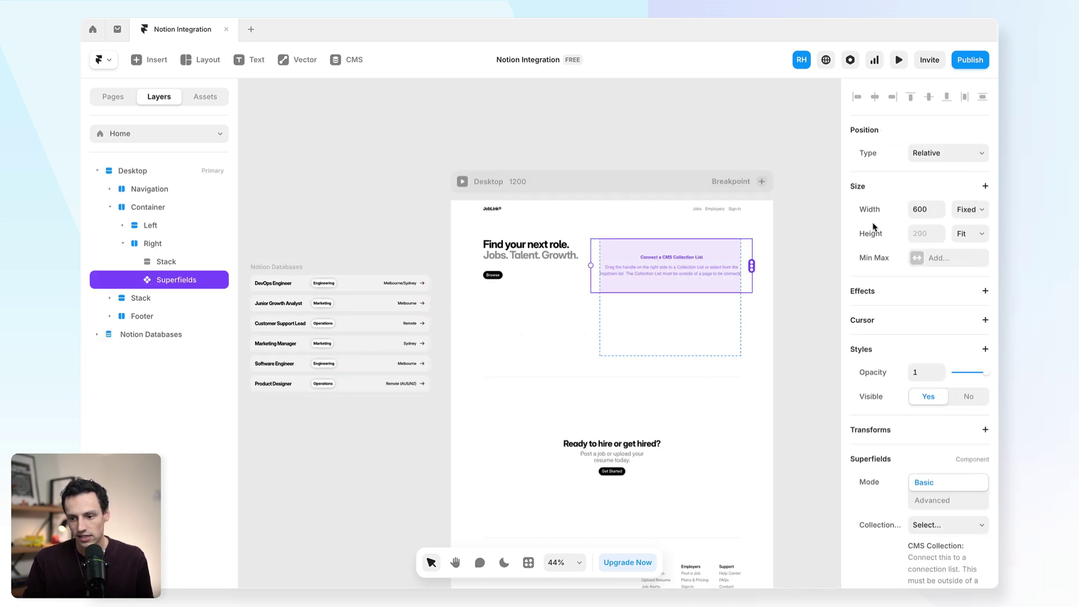
left_click(929, 209)
type("100")
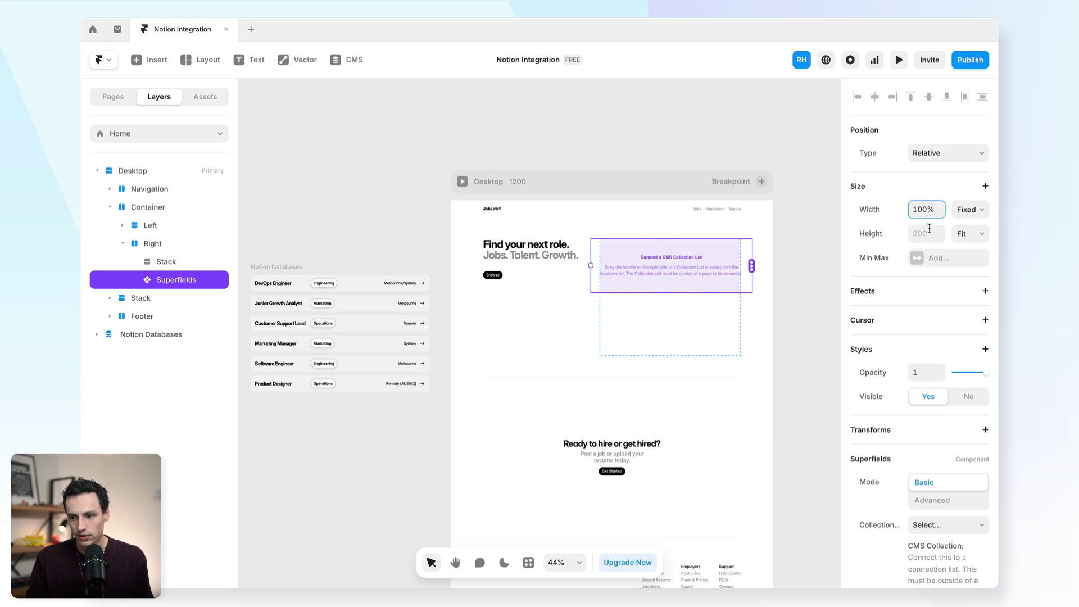
key("Return")
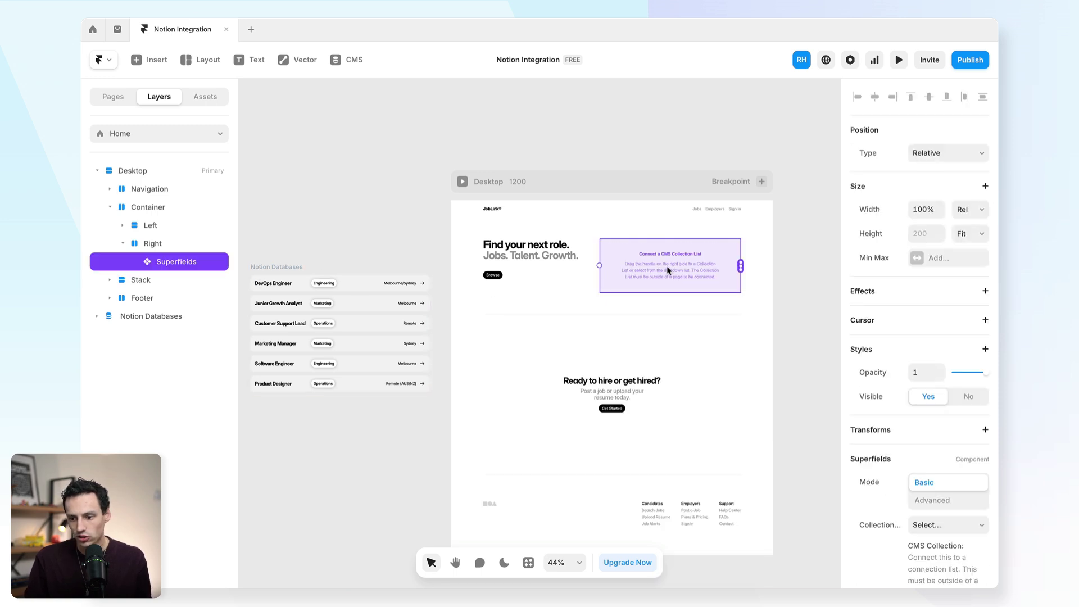
Connect the Superfields component to the job list as its Collection List
scroll(939, 458, "down", 3)
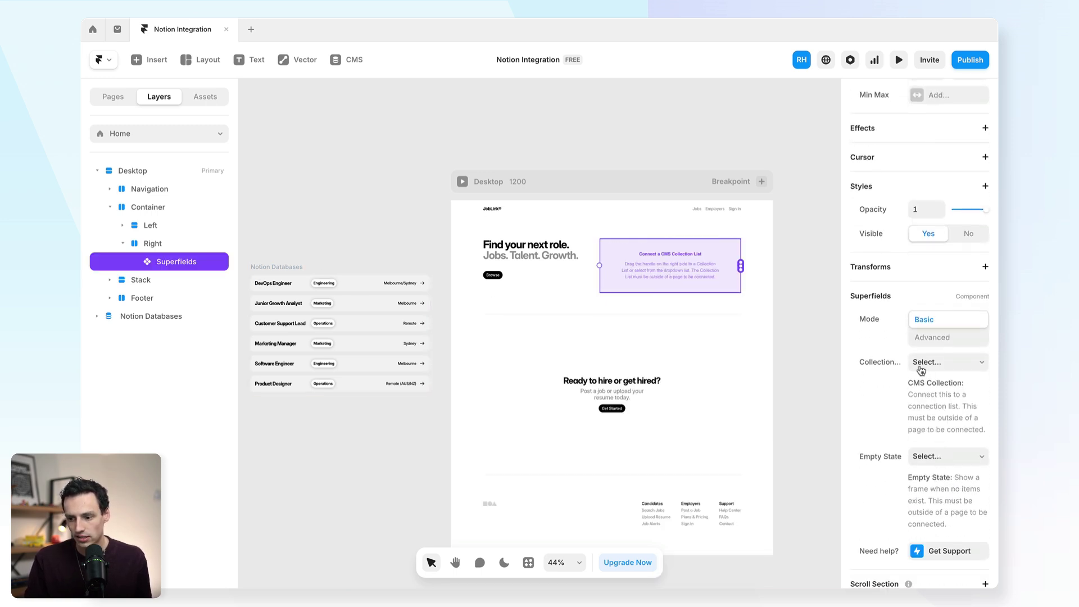
left_click_drag(741, 266, 412, 329)
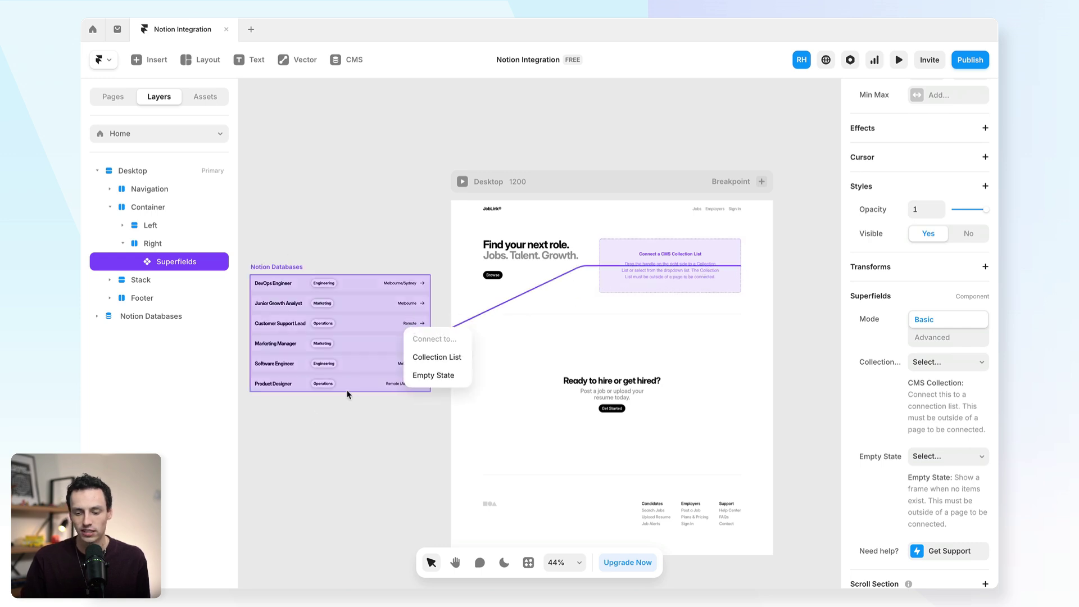
left_click(438, 363)
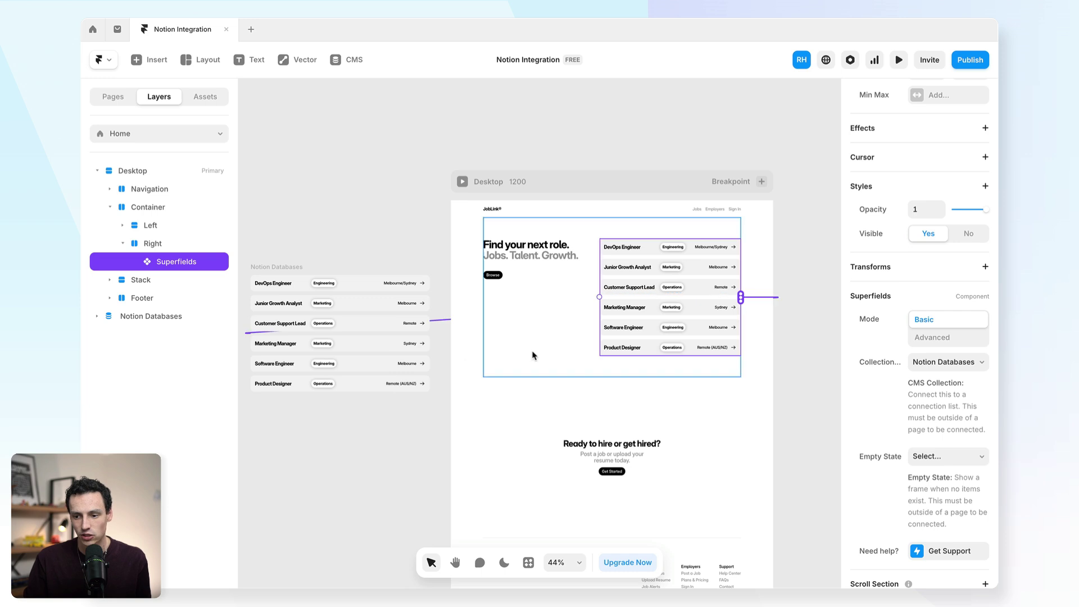
left_click(360, 234)
scroll(361, 235, "left", 3)
Draw a frame containing a copied heading retyped as 'No items found :('
key("f")
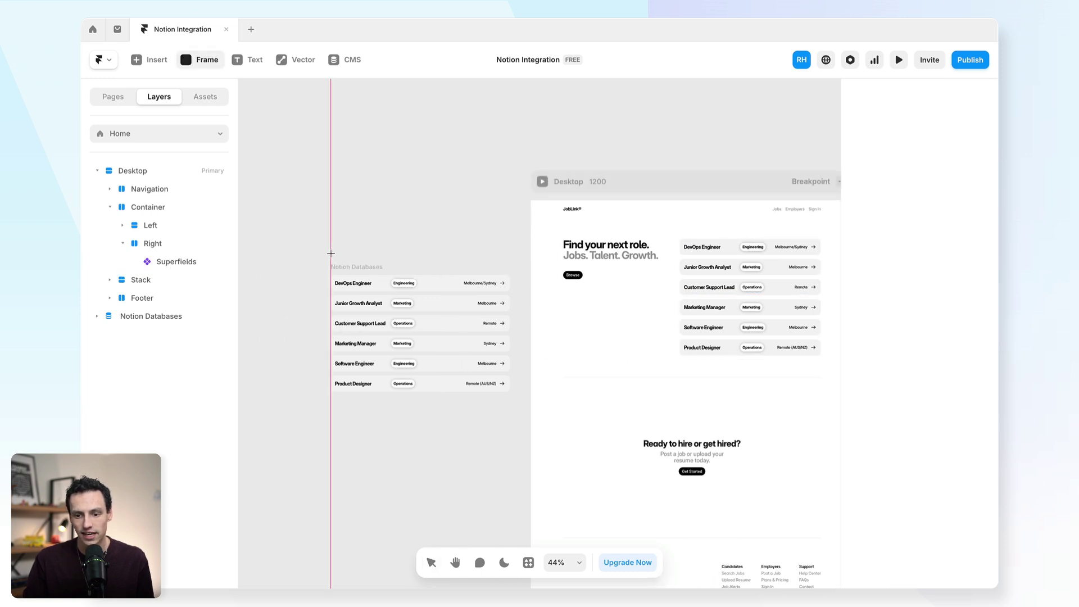
left_click_drag(331, 253, 509, 193)
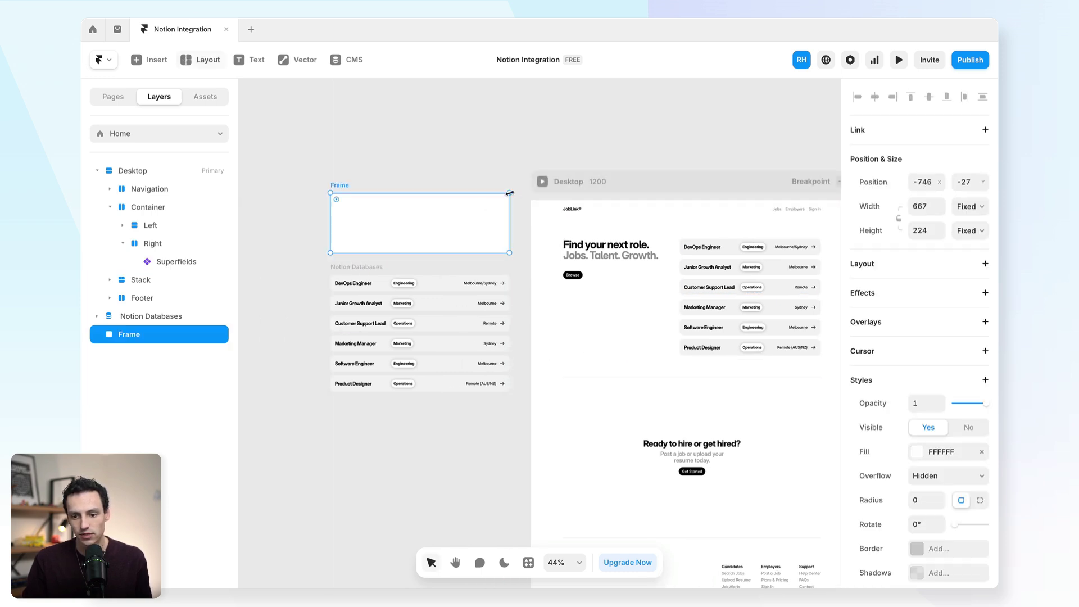
left_click(601, 245)
key("ctrl+c")
left_click(385, 224)
key("ctrl+v")
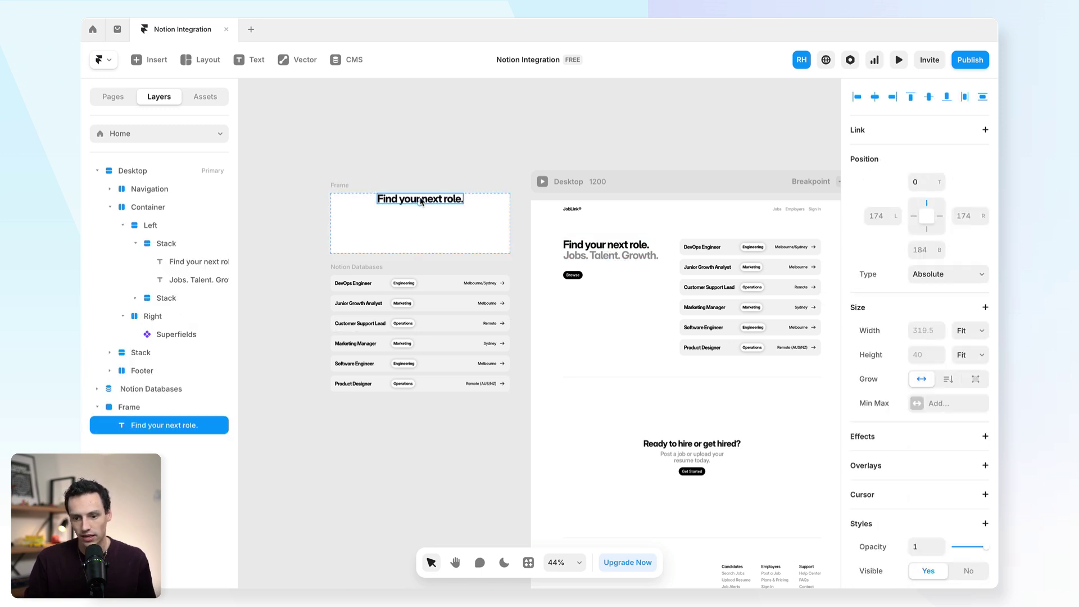
double_click(420, 200)
type("No ite")
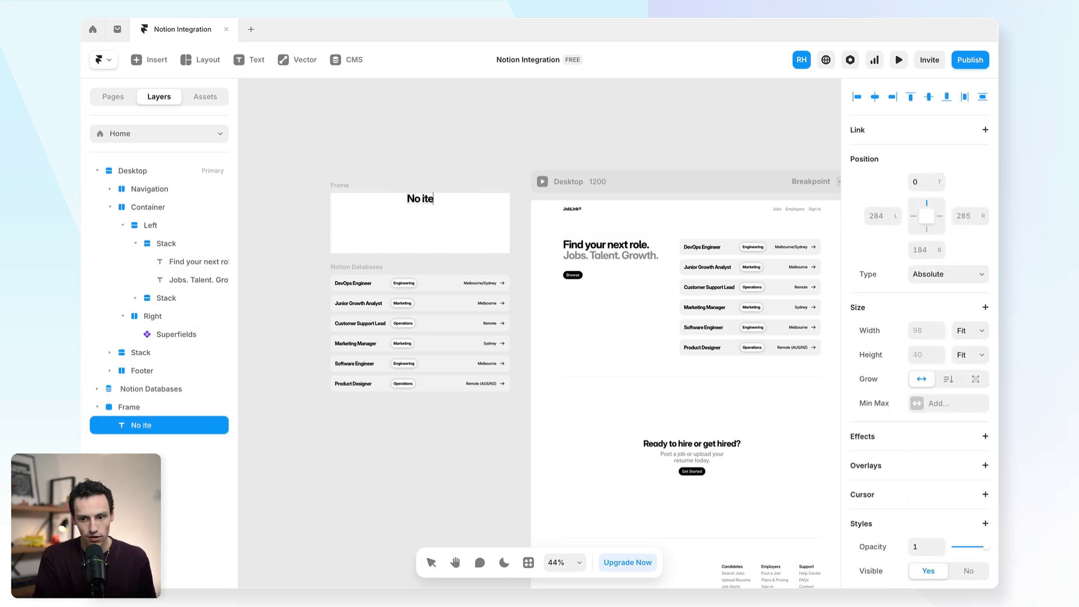
type("ms found :(")
key("Escape")
key("Escape")
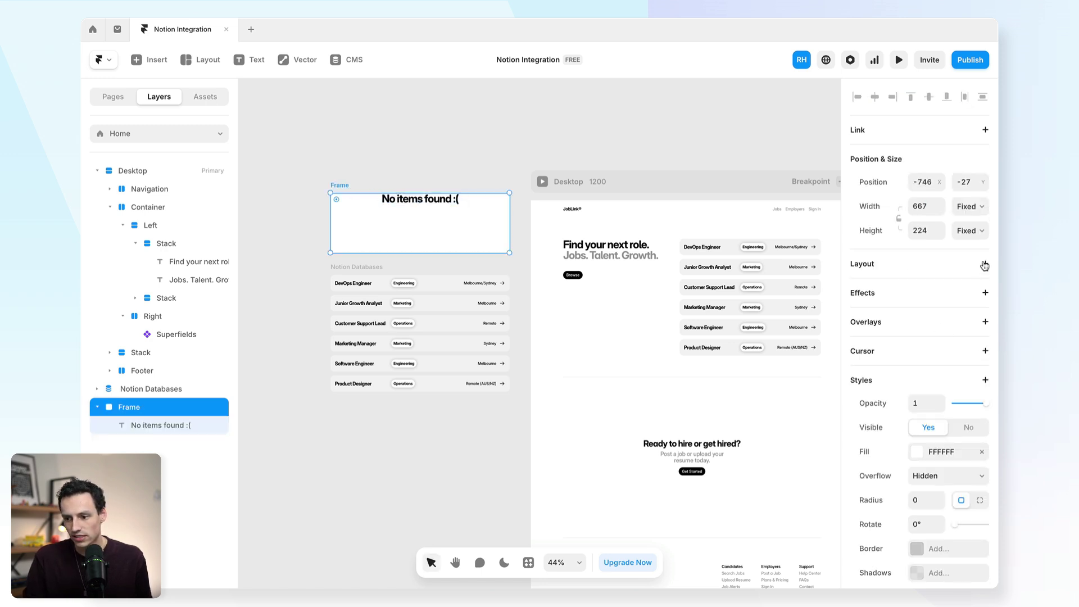
Centre the text with a stack layout and choose No Found as the Superfields Empty State
left_click(985, 264)
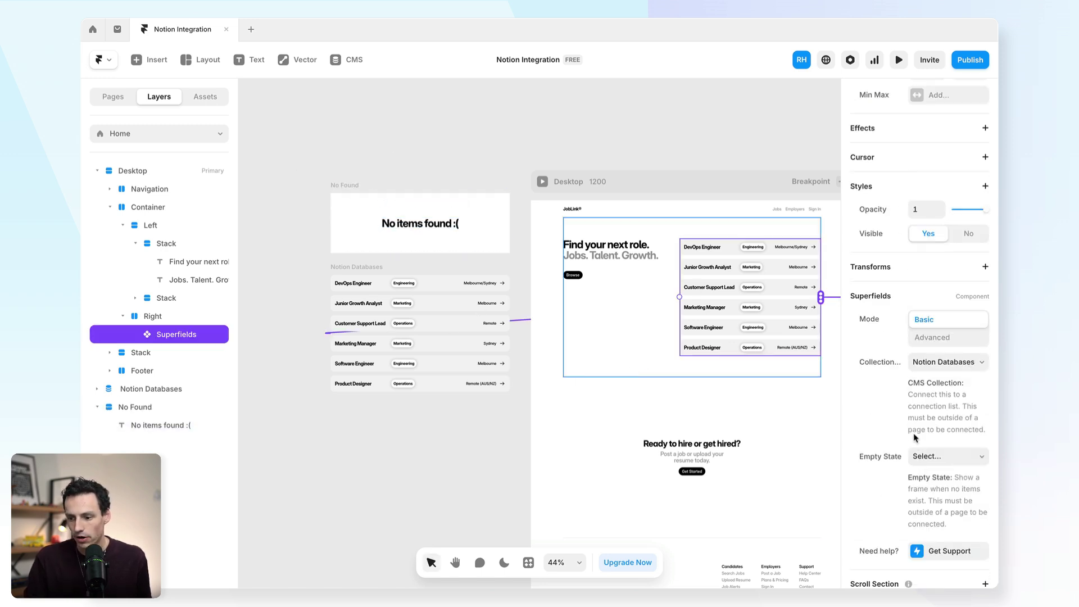
left_click(921, 460)
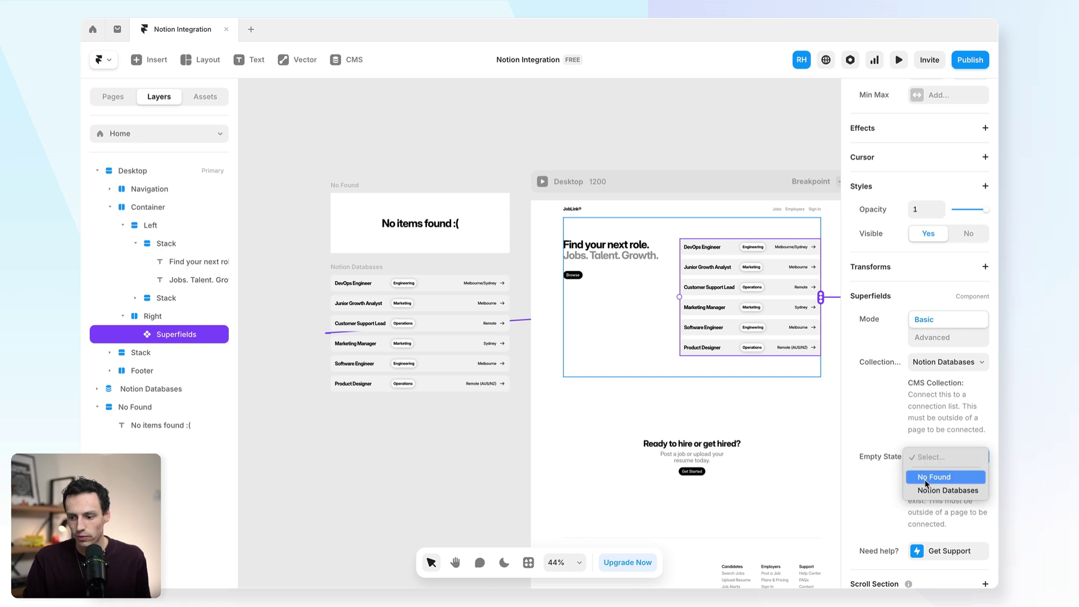
left_click(926, 480)
scroll(584, 244, "right", 3)
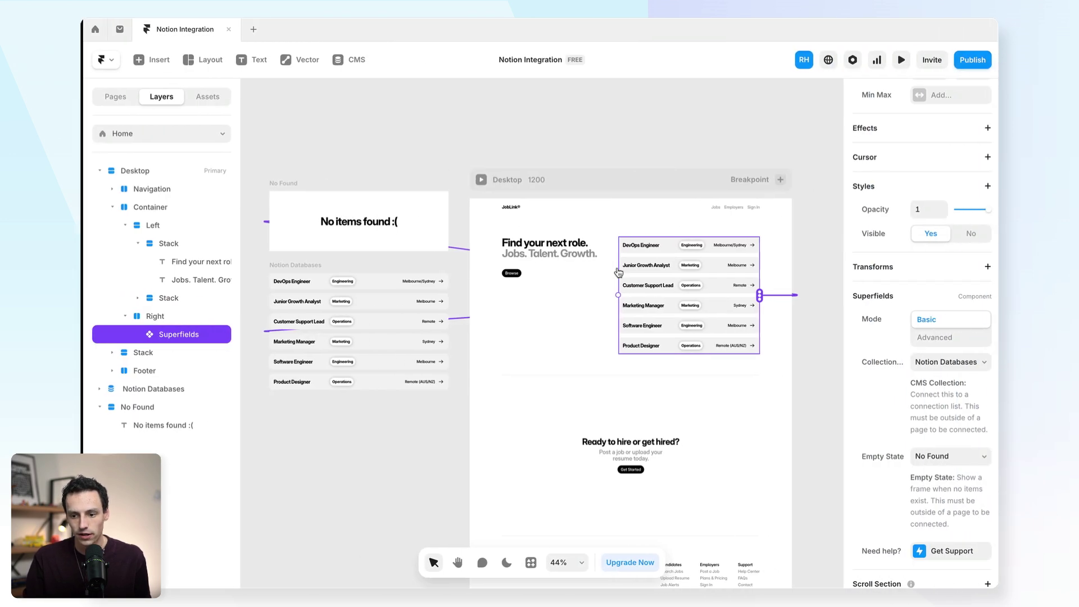
Paste the Filter component into the Left stack and link it to the Notion Databases collection
scroll(618, 272, "up", 5)
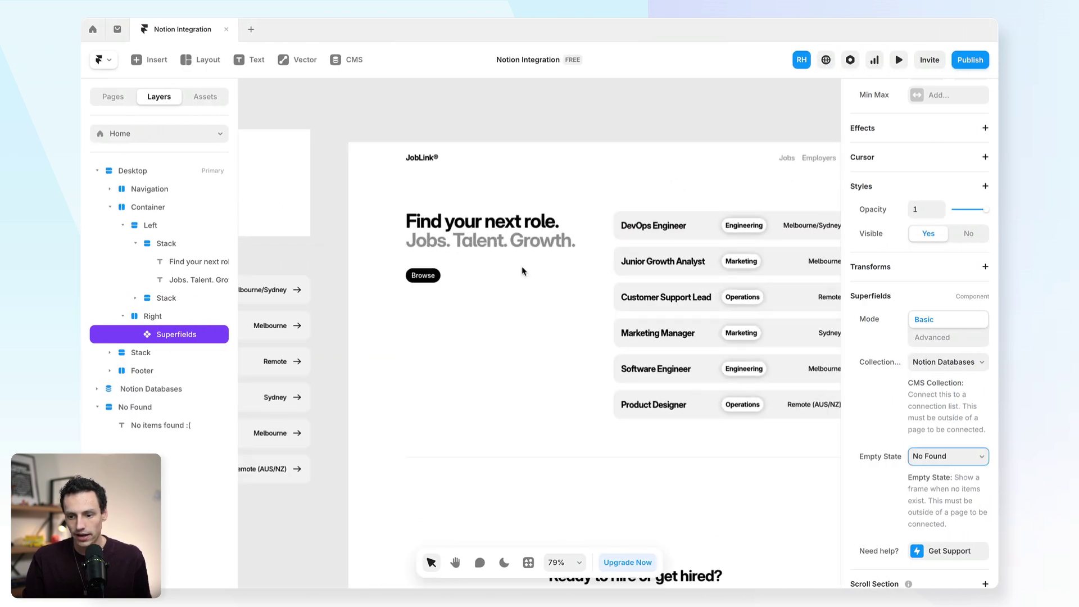
left_click(505, 270)
key("ctrl+v")
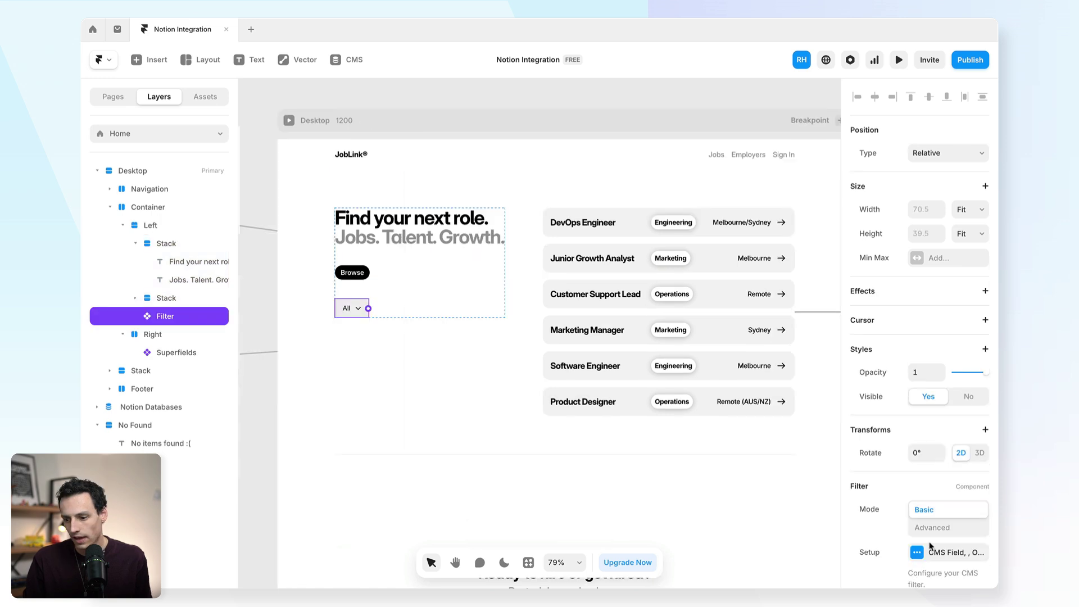
scroll(953, 493, "down", 4)
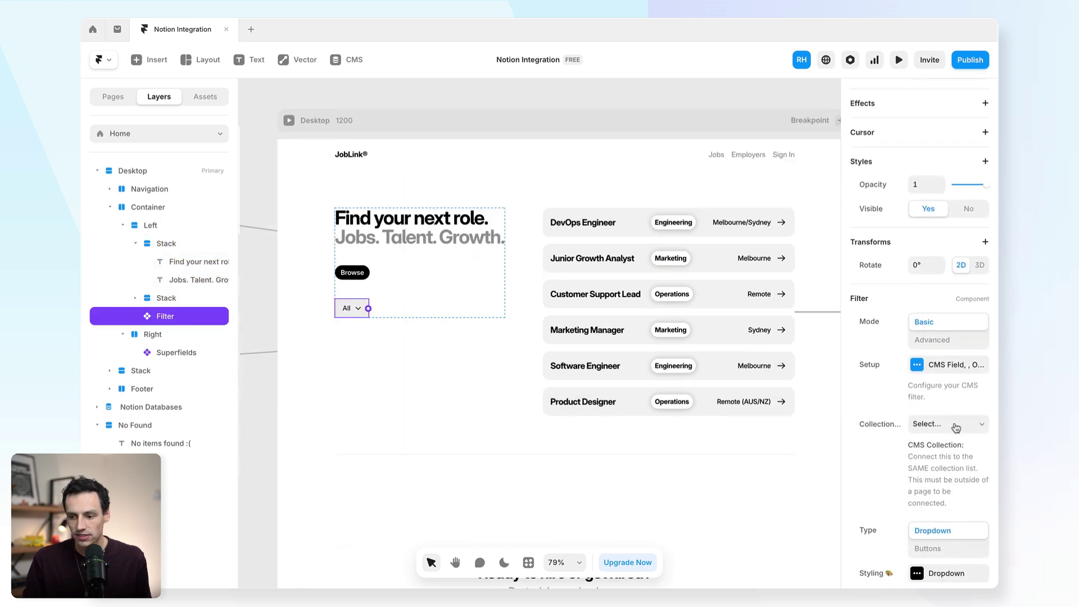
left_click(955, 424)
left_click(952, 455)
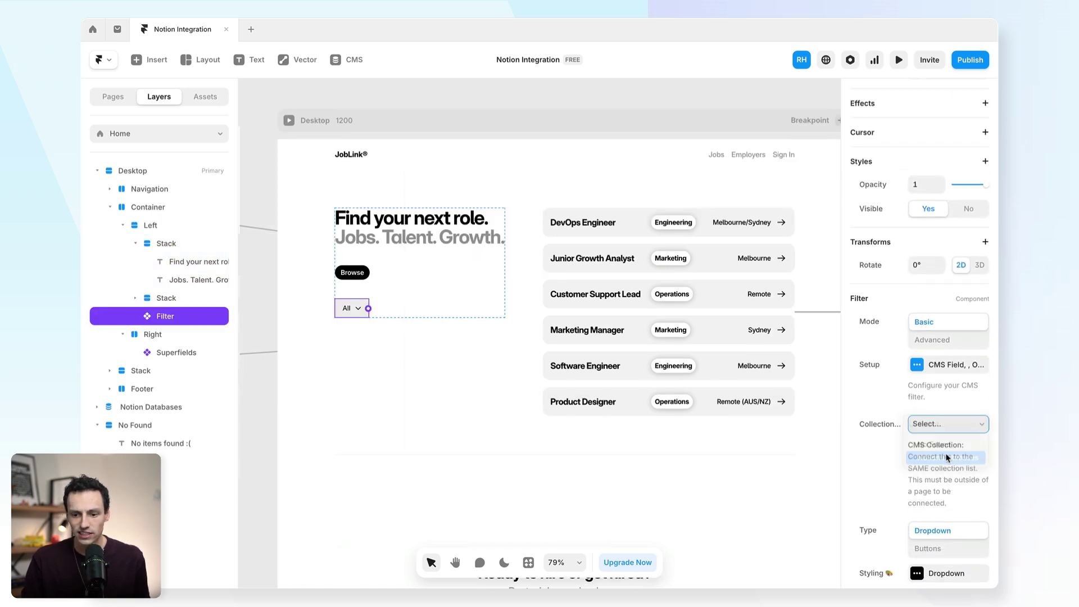
Check the CMS field names, then set the filter's Field Name to Department
left_click(917, 364)
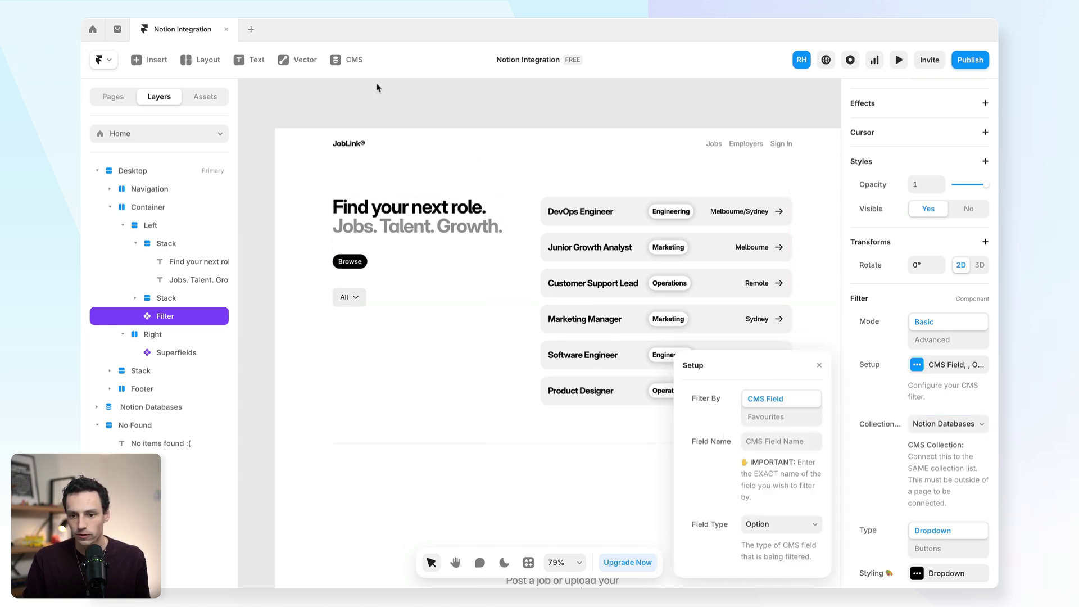
left_click(353, 60)
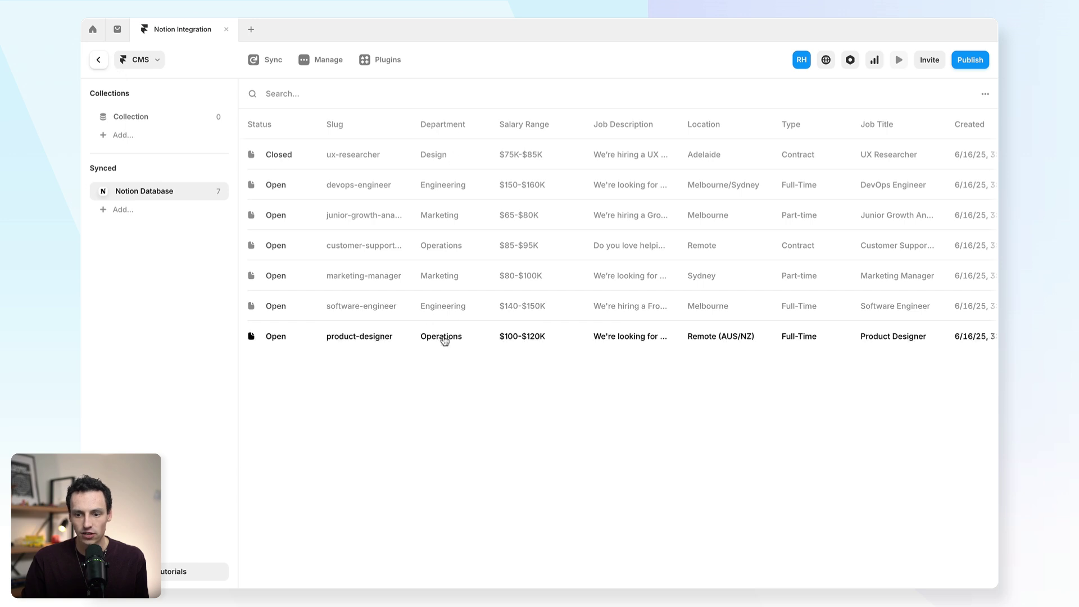
left_click(99, 60)
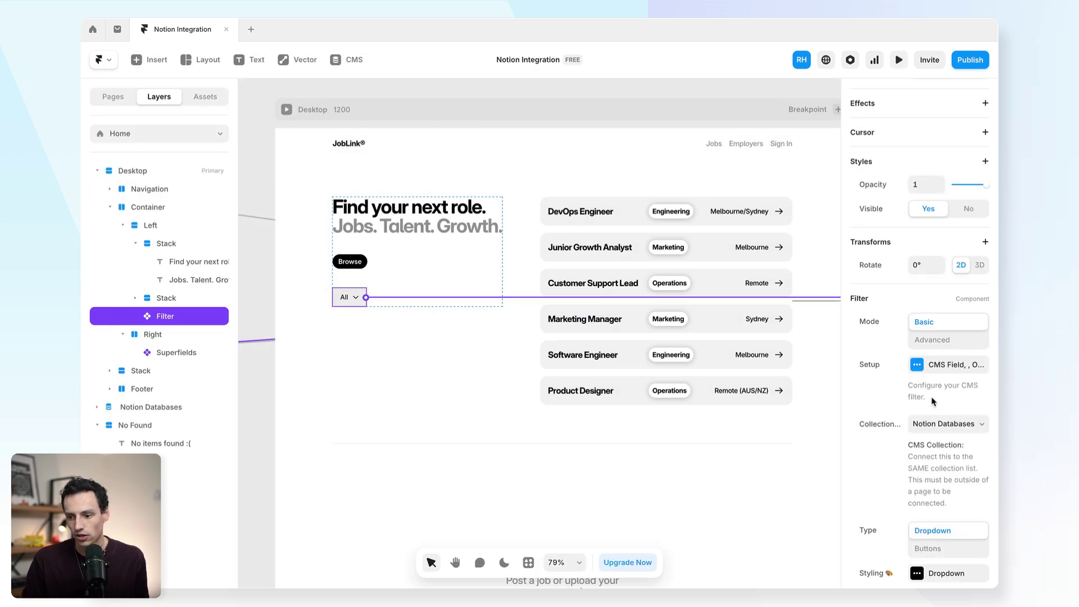
left_click(936, 364)
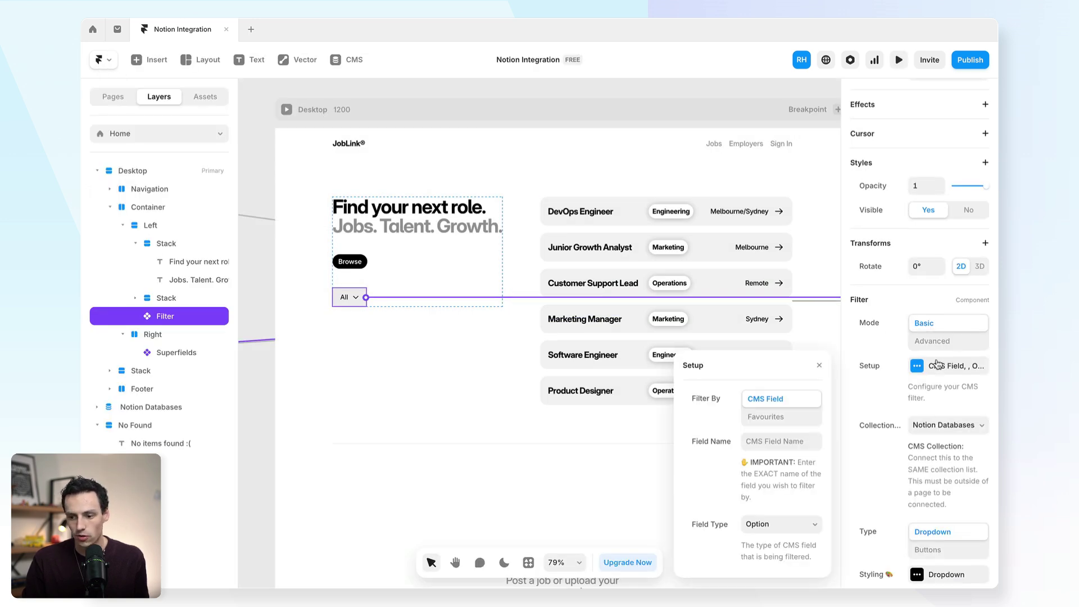
left_click(797, 444)
type("De")
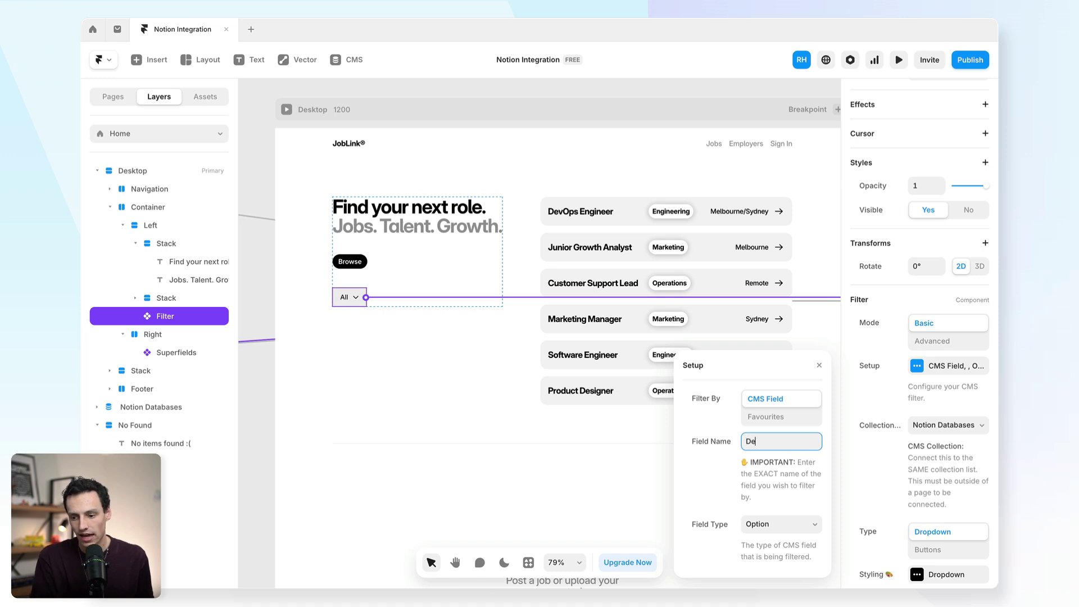
type("partment")
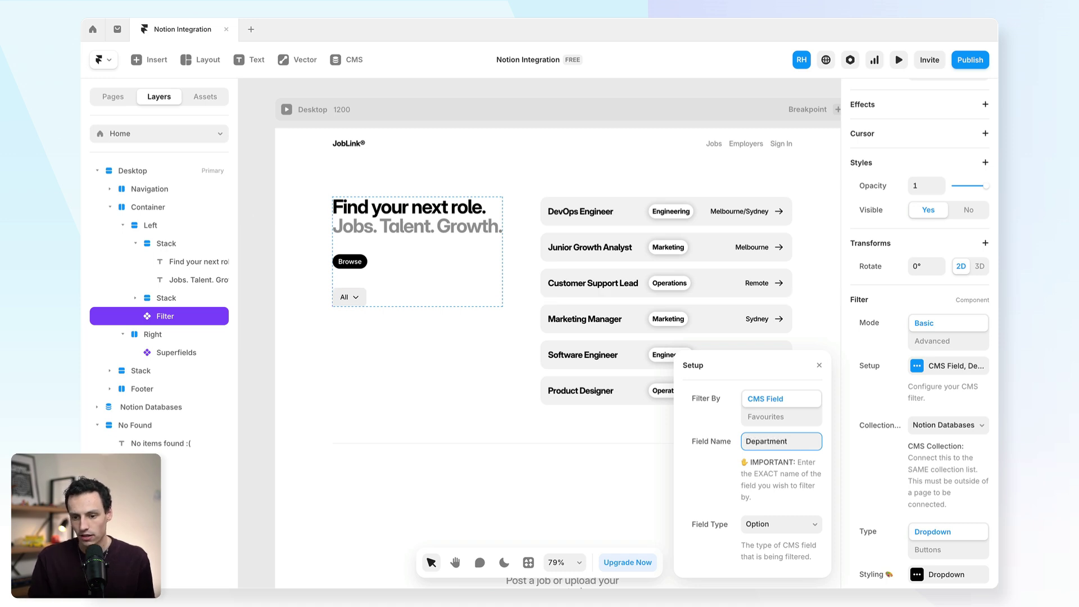
Preview the page and test the dropdown by filtering to Engineering jobs
left_click(898, 61)
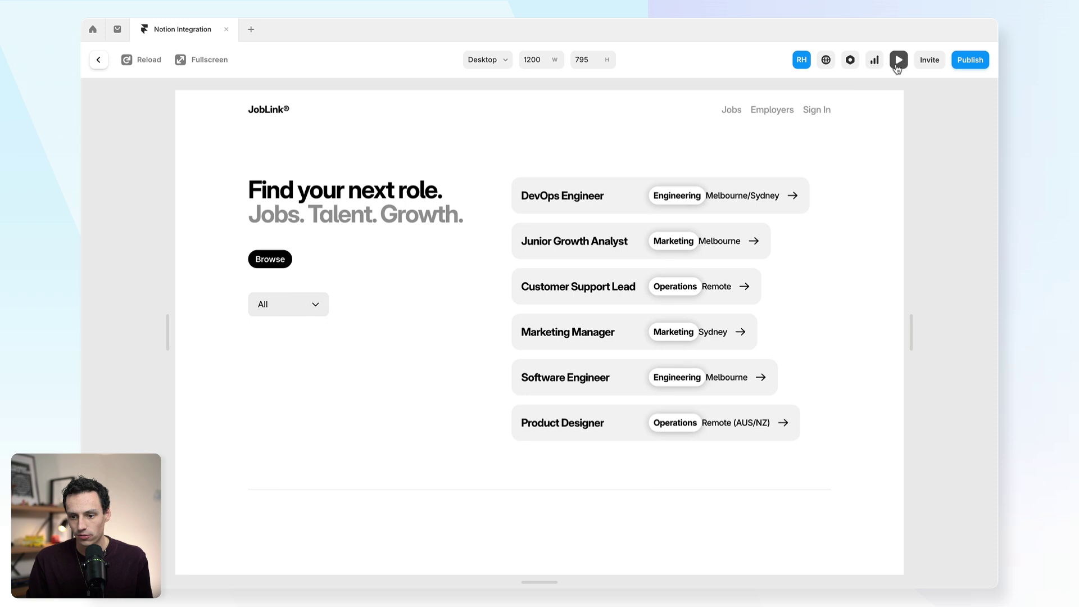
left_click(309, 306)
left_click(281, 333)
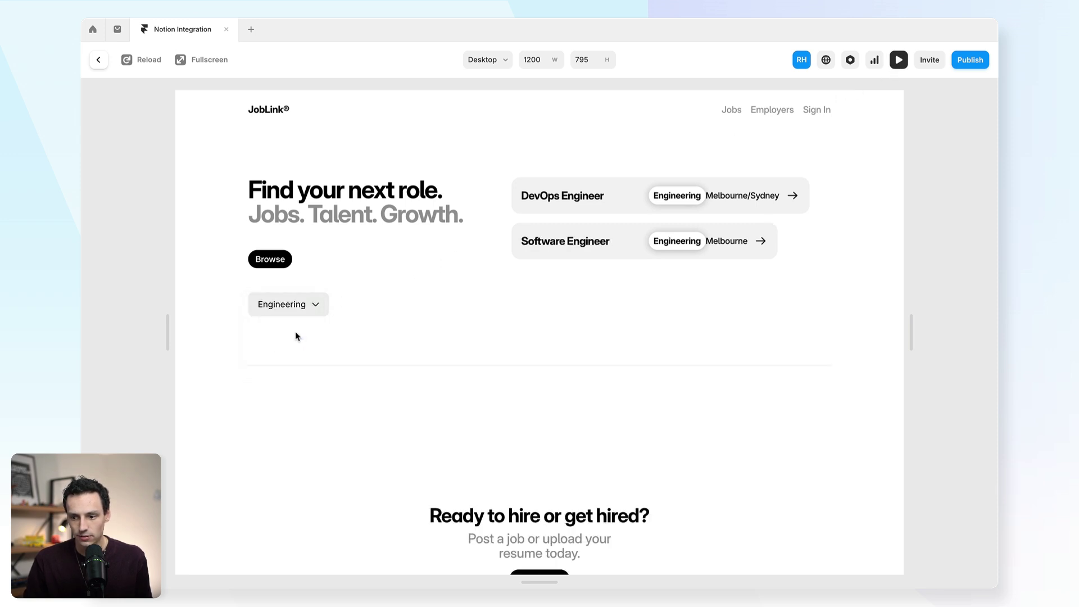
left_click(98, 59)
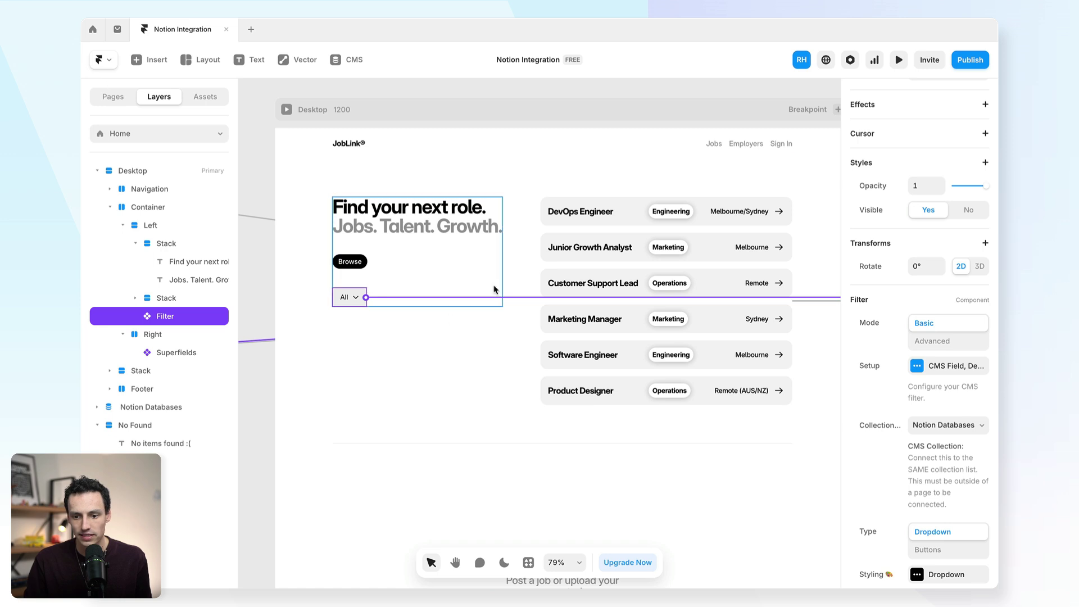
Change the filter's Type to Buttons and open its Styling > Layout settings
scroll(902, 380, "down", 3)
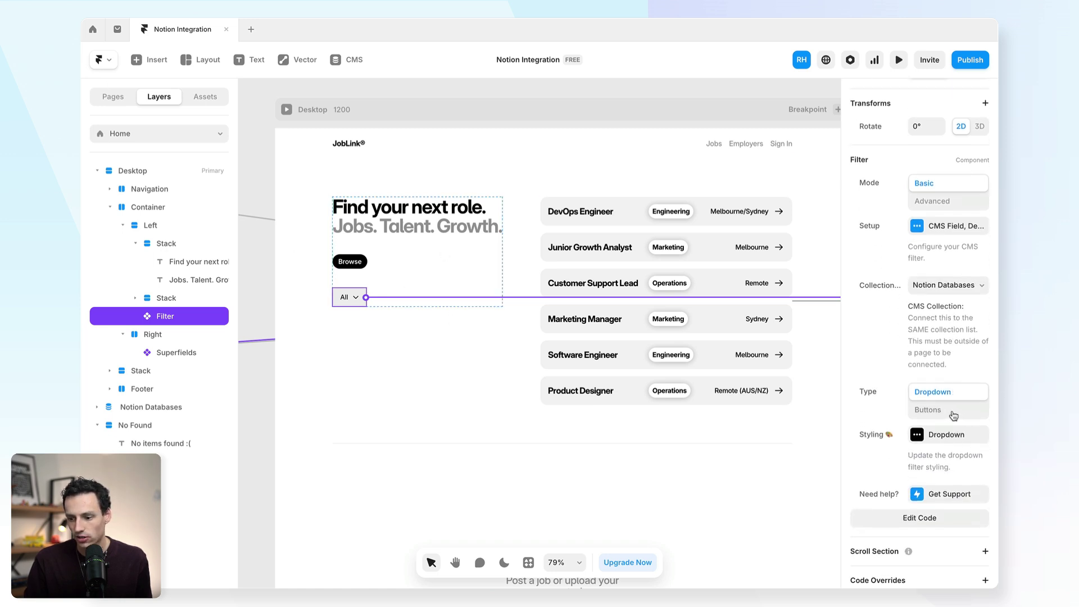
left_click(948, 415)
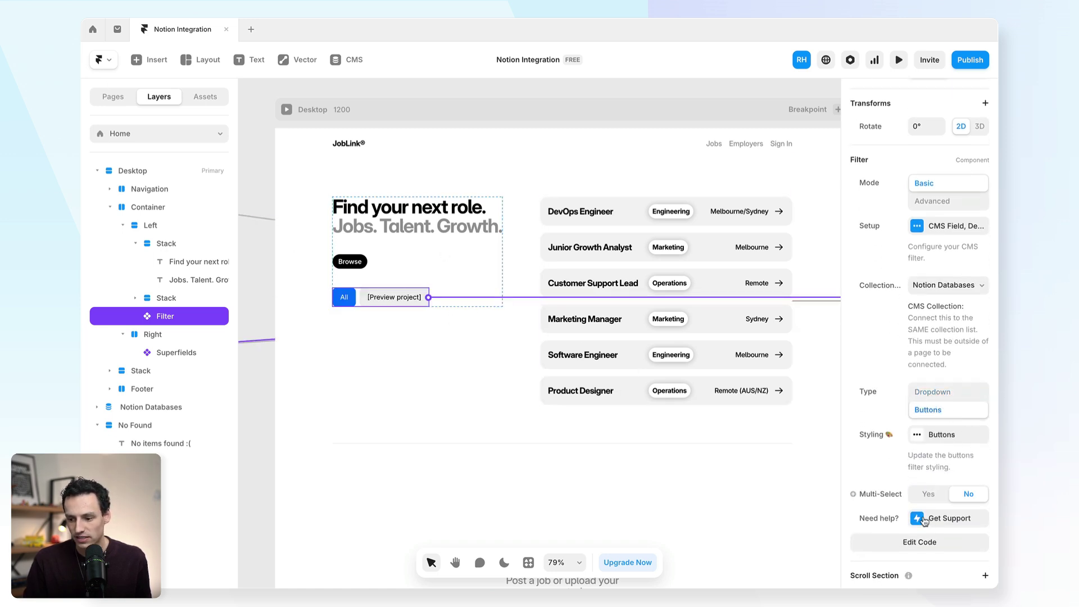
left_click(919, 436)
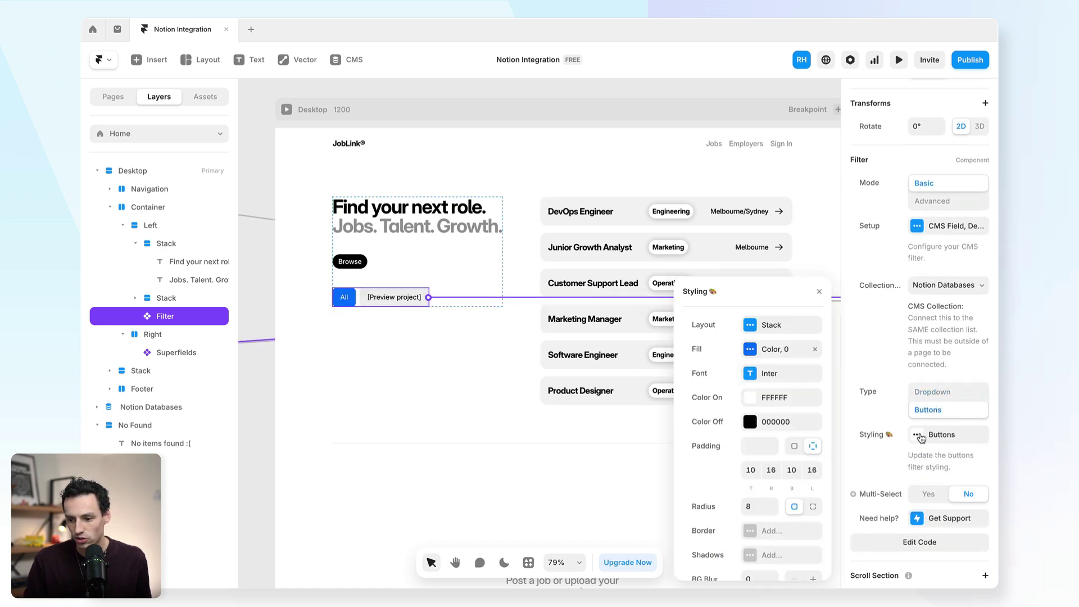
left_click(749, 326)
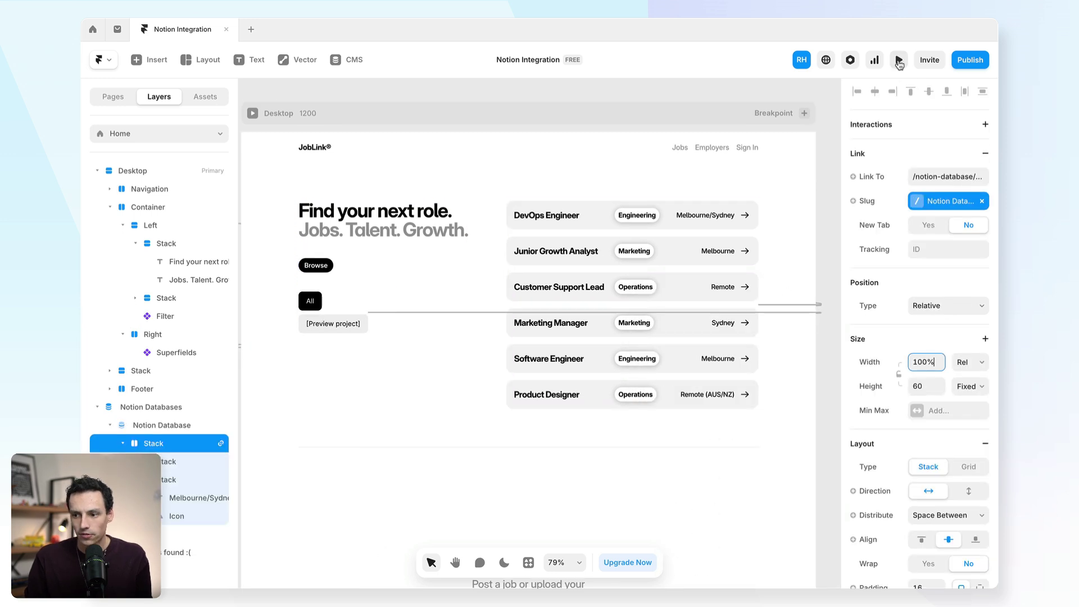
In preview, try the Design, Engineering, Marketing, Operations and All buttons, finishing with all six jobs
left_click(899, 61)
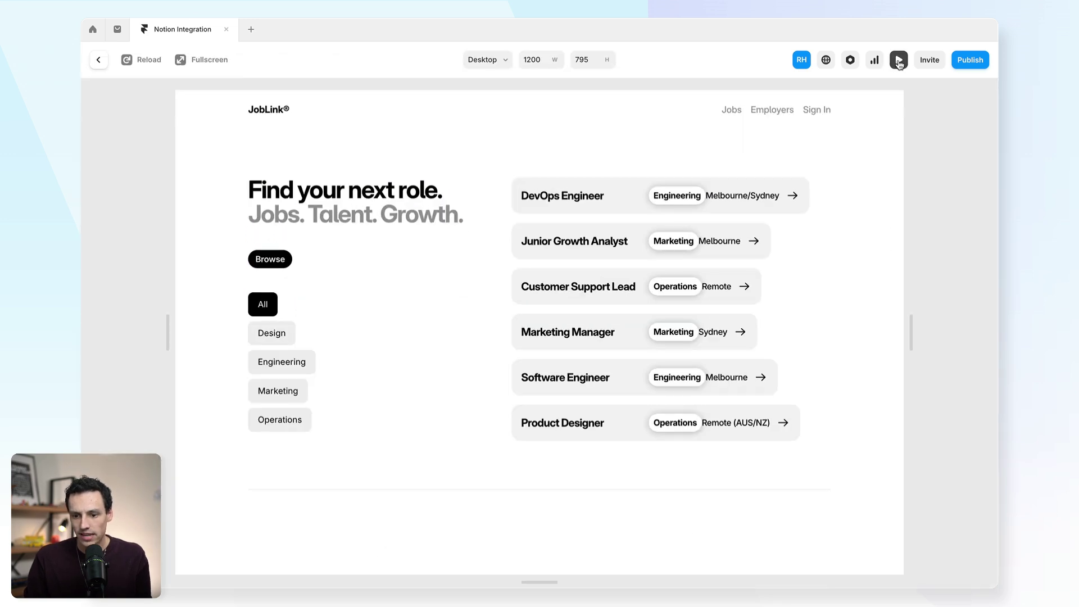
left_click(270, 337)
left_click(272, 362)
left_click(273, 391)
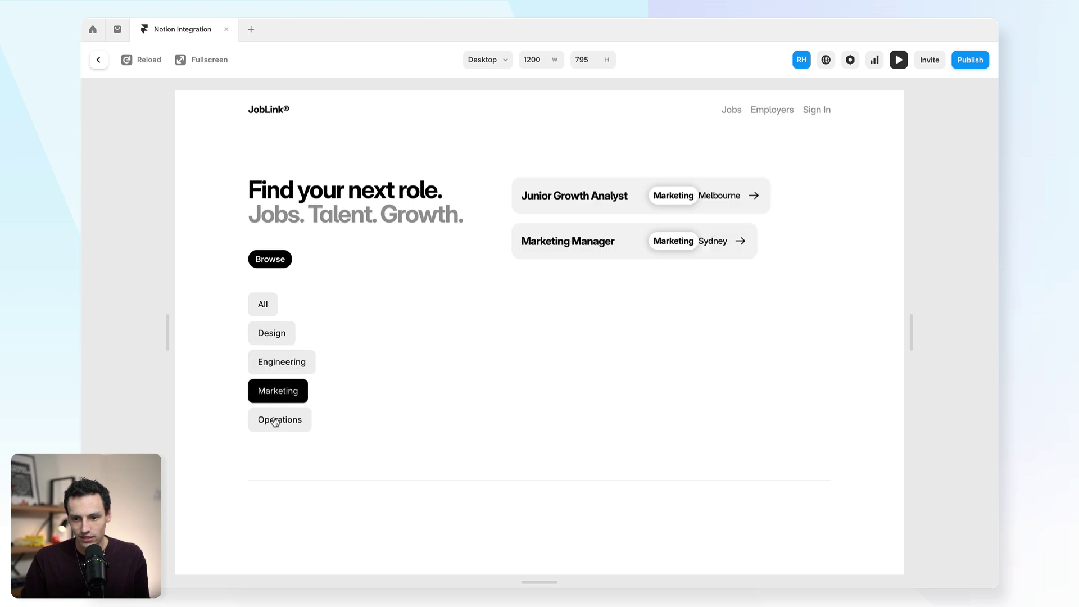
left_click(275, 422)
left_click(283, 399)
left_click(282, 366)
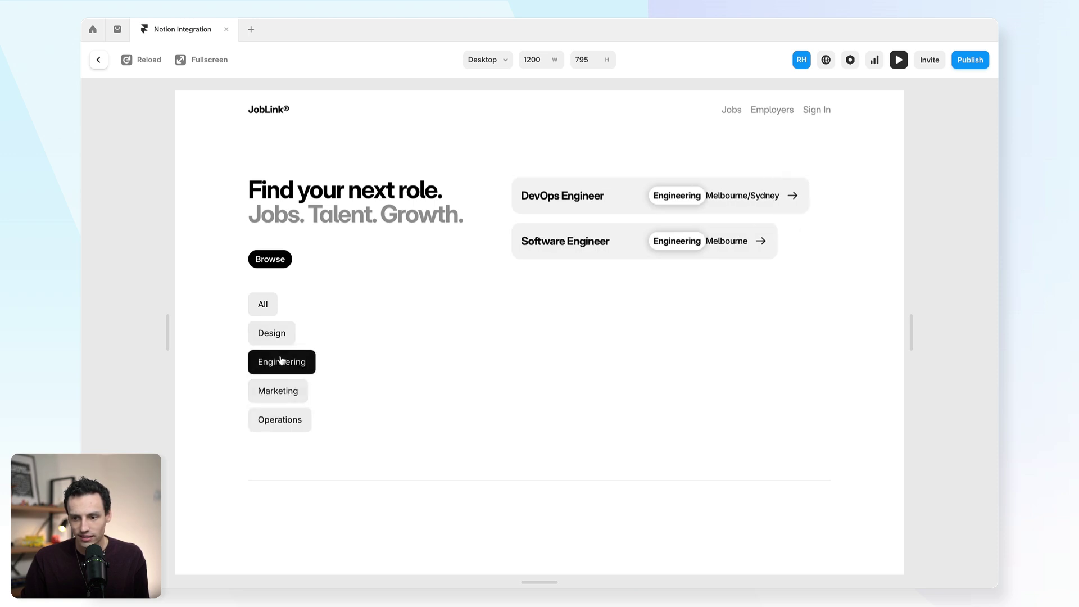
left_click(254, 314)
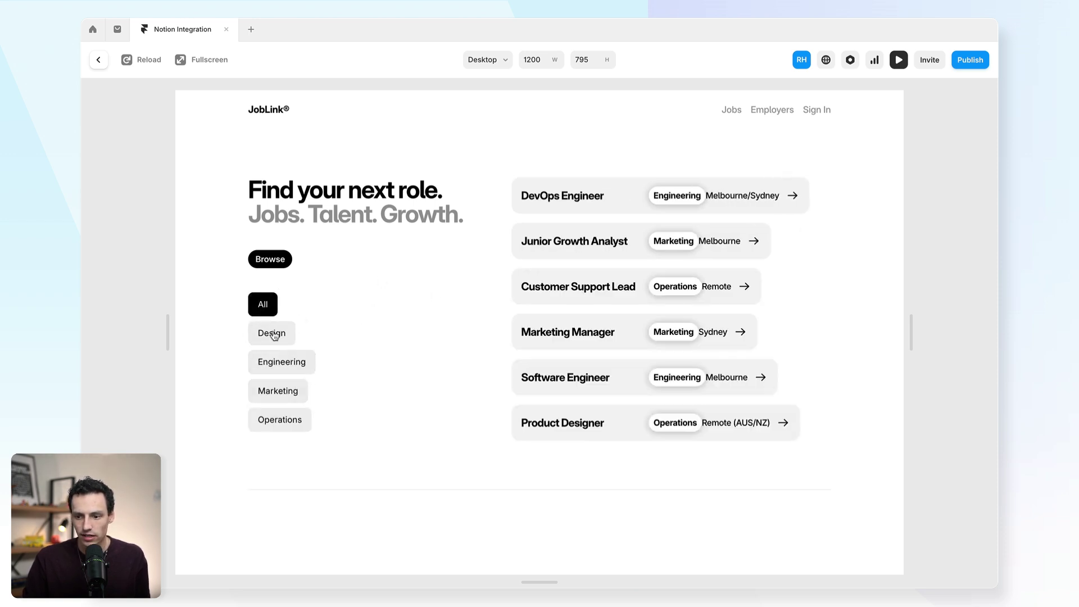
left_click(274, 336)
left_click(281, 365)
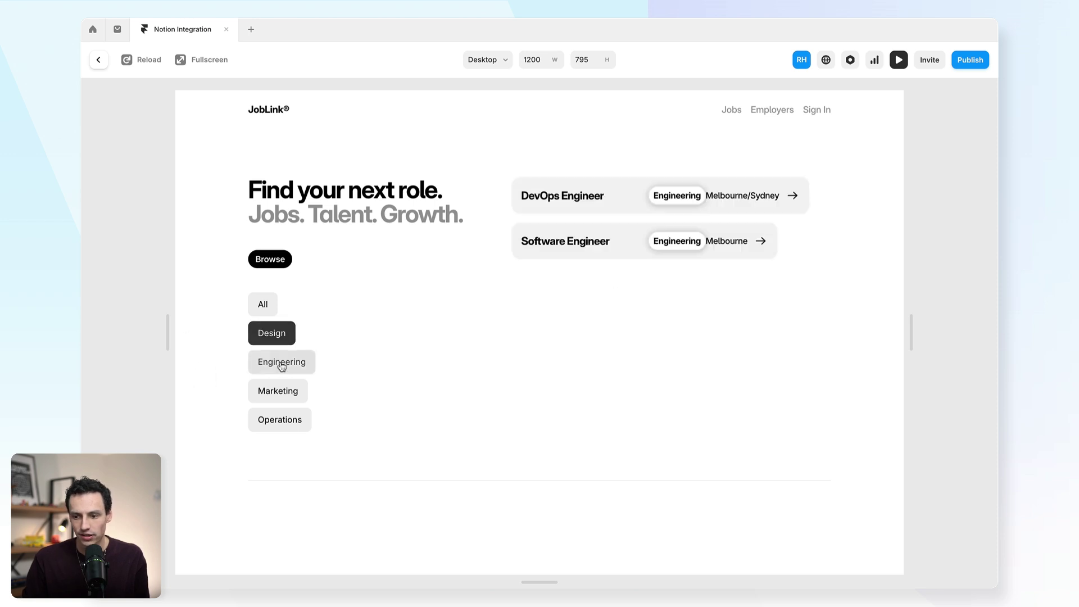
left_click(282, 365)
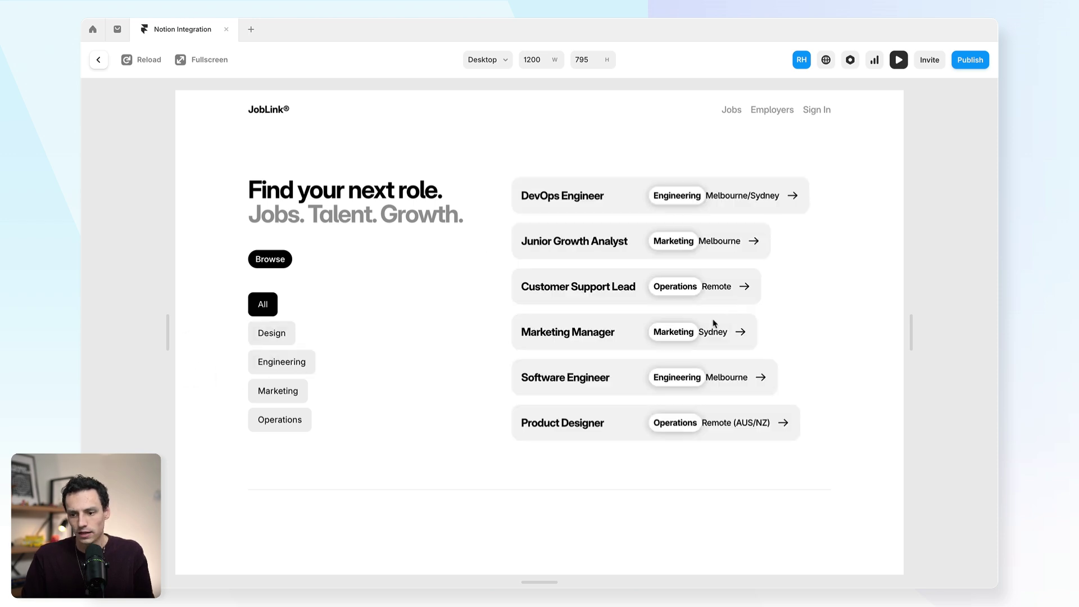
Switch the job list's Superfields mode to Advanced and open its Styling > Layout settings
left_click(99, 59)
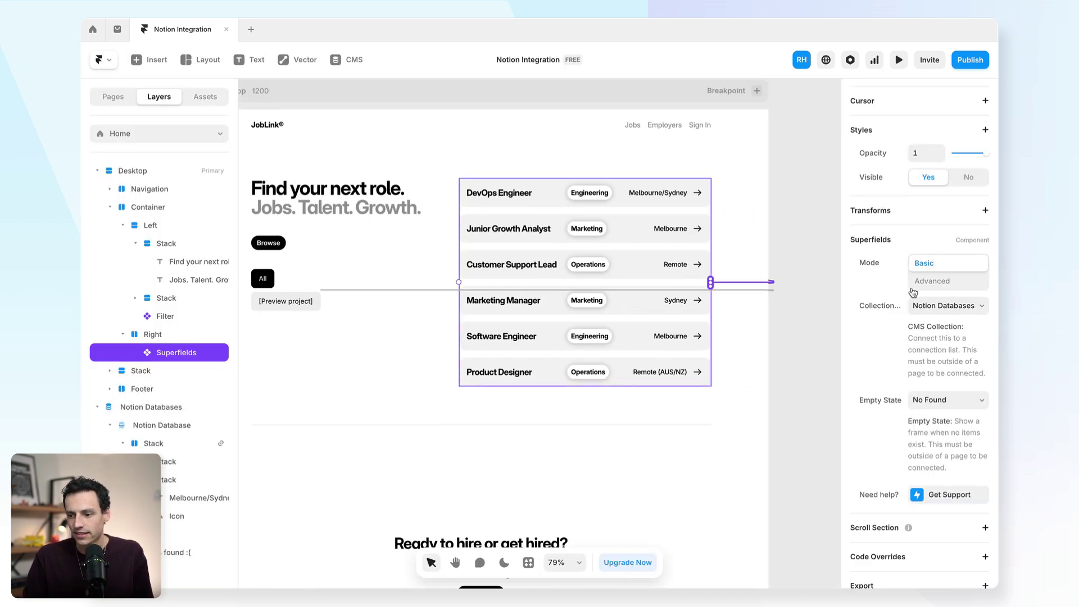
left_click(931, 287)
left_click(925, 496)
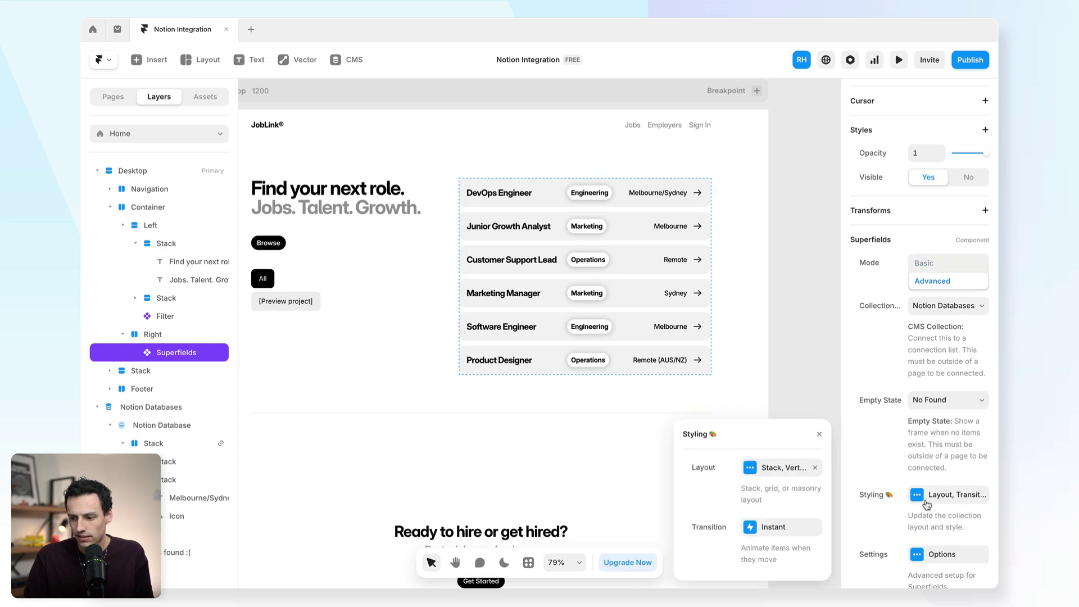
left_click(783, 468)
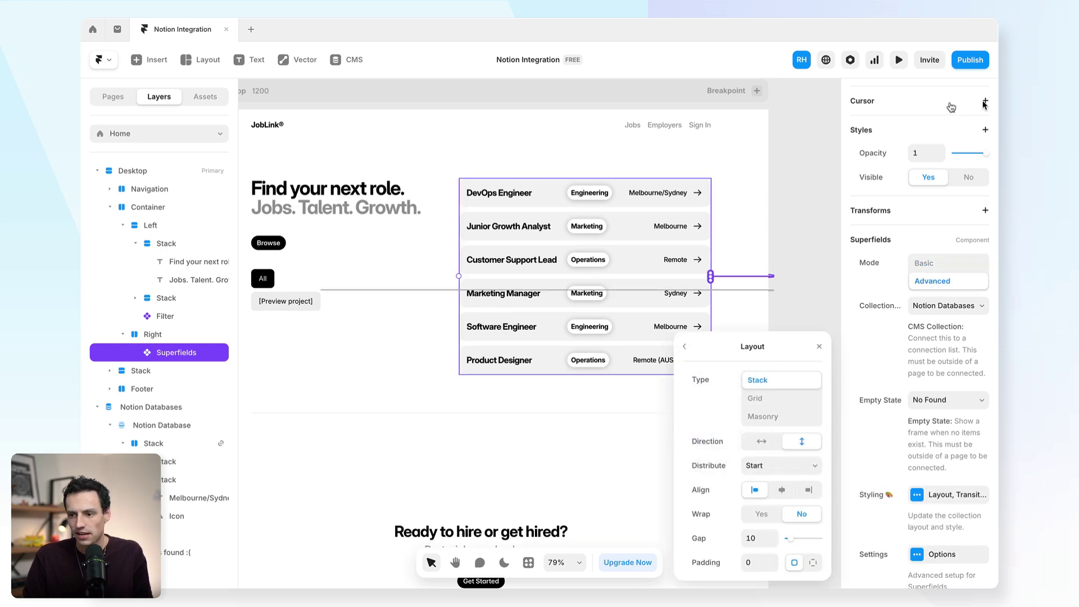
Preview the board, test Engineering and Marketing filters and Junior Growth Analyst, then view the CMS
left_click(902, 60)
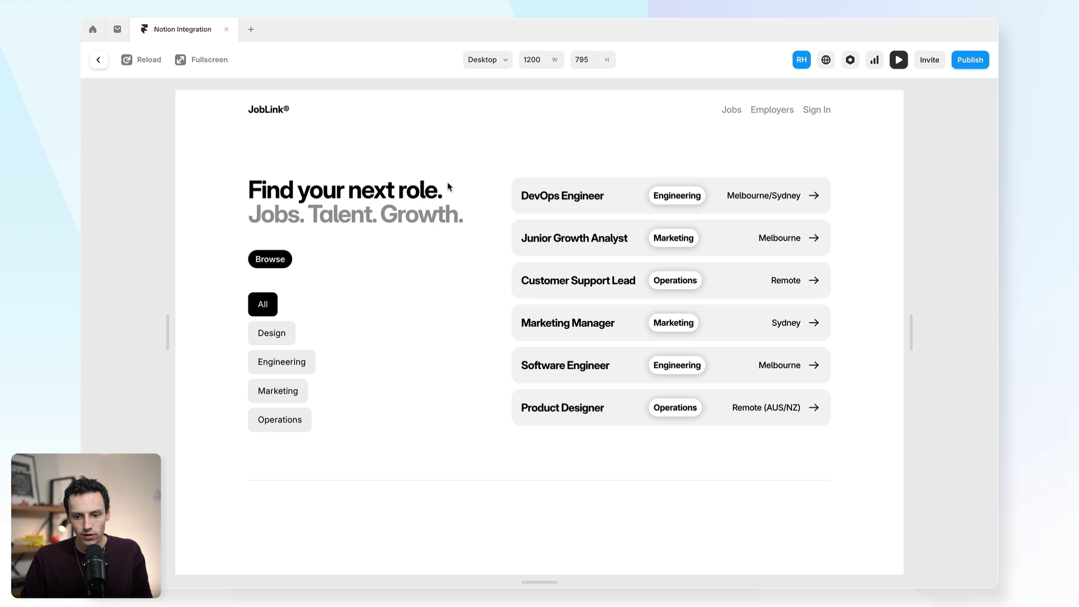
left_click(281, 342)
left_click(278, 360)
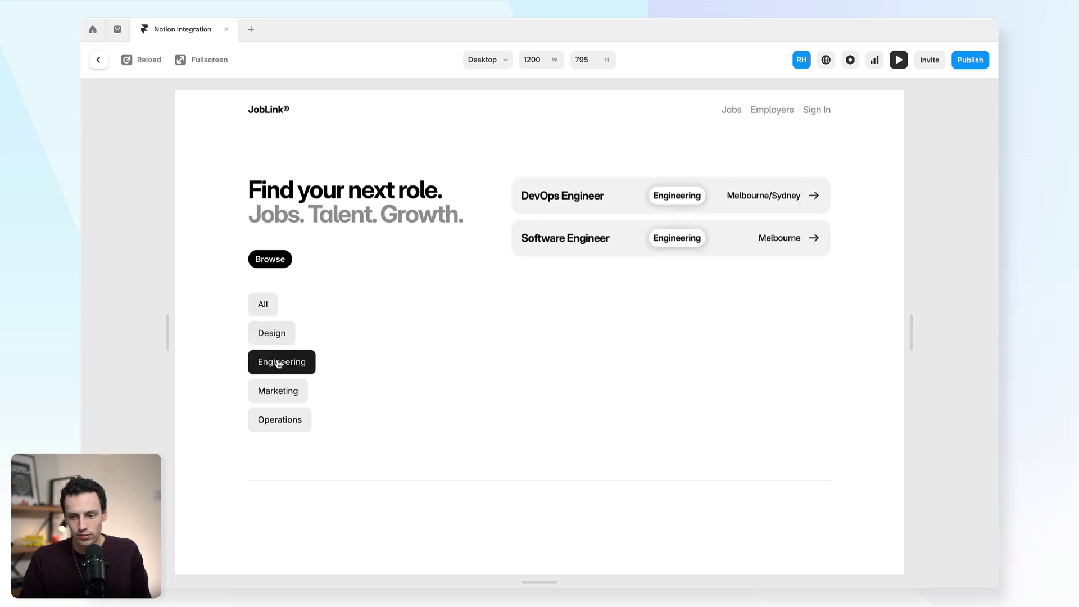
left_click(275, 386)
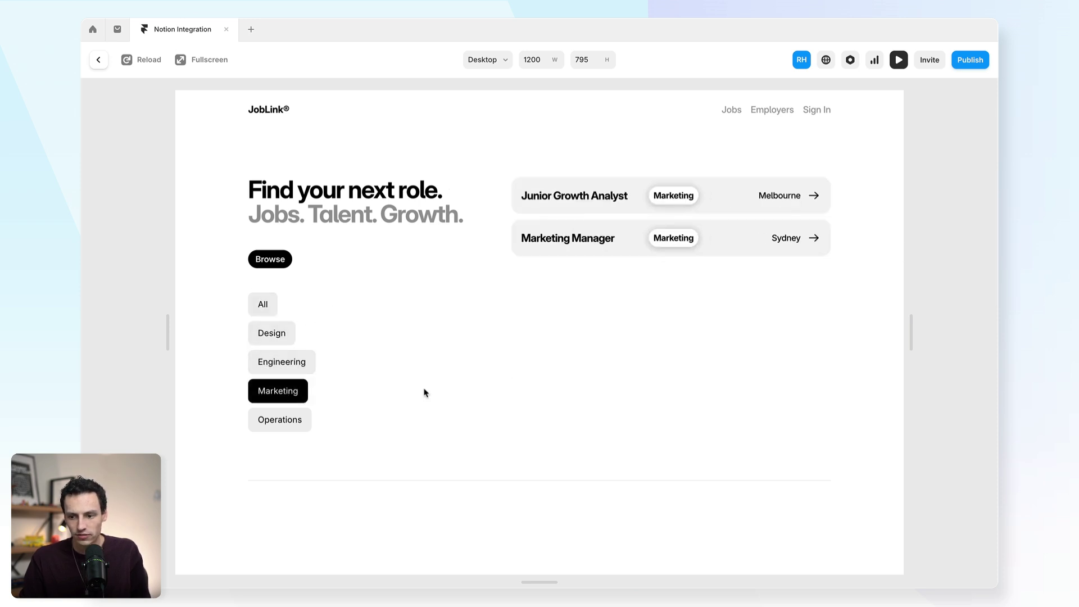
left_click(734, 201)
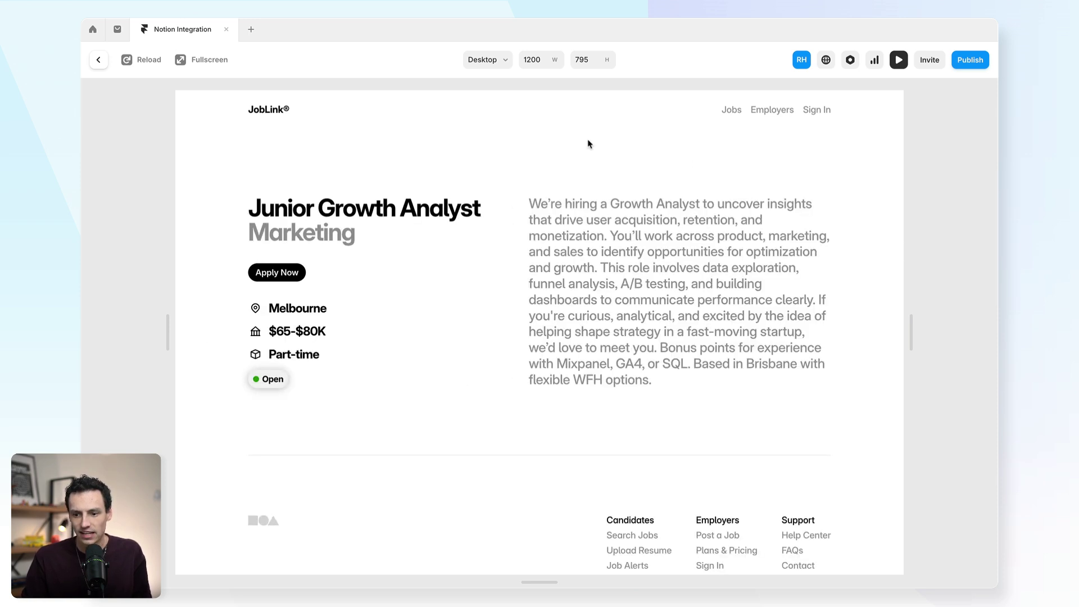
left_click(101, 58)
left_click(347, 60)
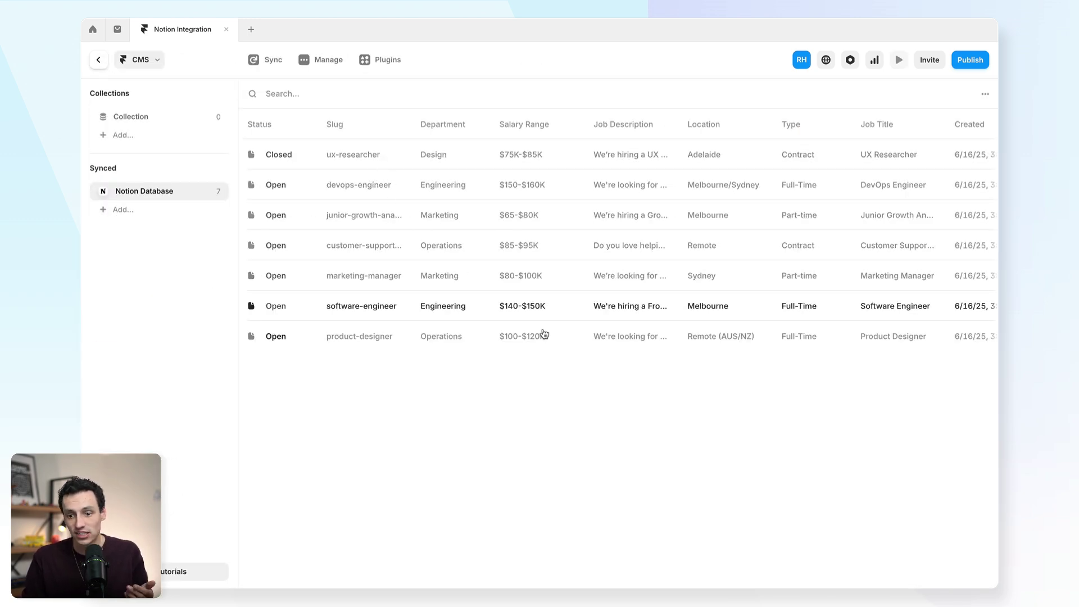
In Notion, set Product Designer's Status to Closed and retitle Software Engineer as Senior Software Engineer
key("ctrl+Right")
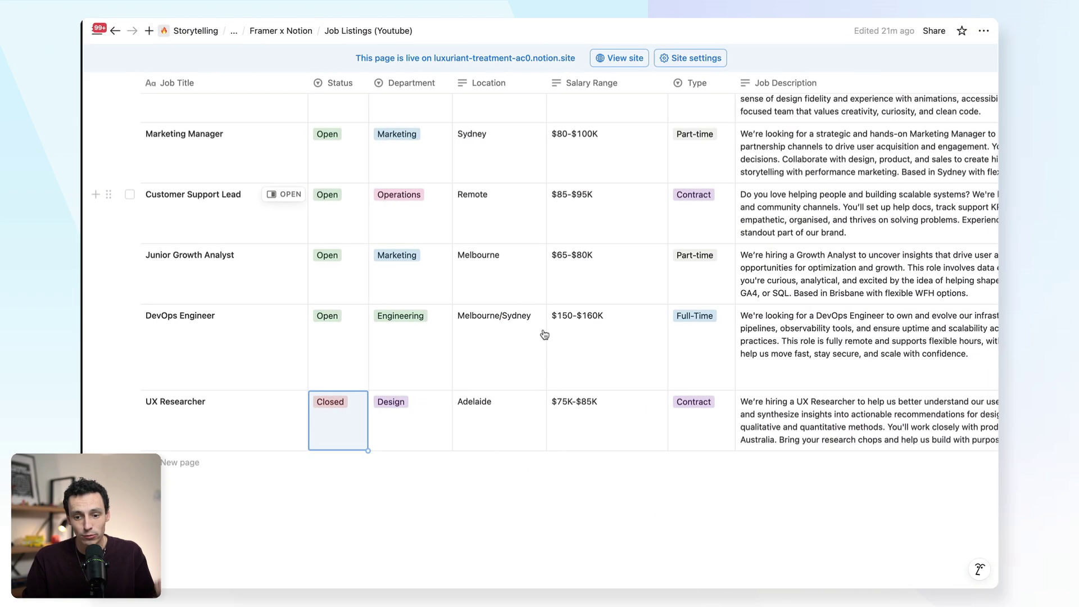
scroll(518, 337, "up", 5)
left_click(341, 150)
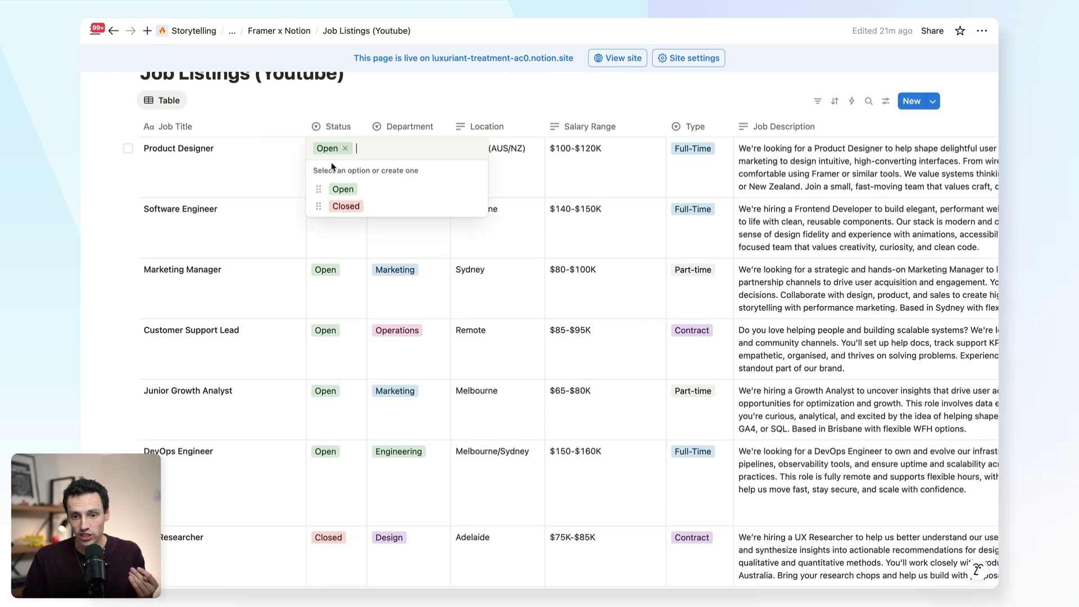
left_click(338, 205)
left_click(227, 232)
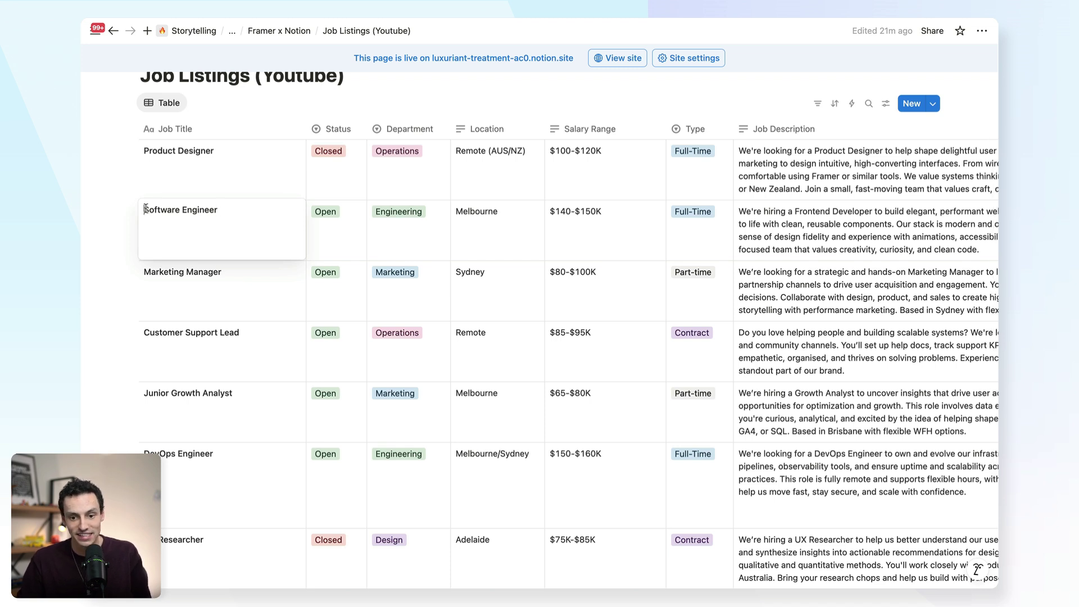
key("Return")
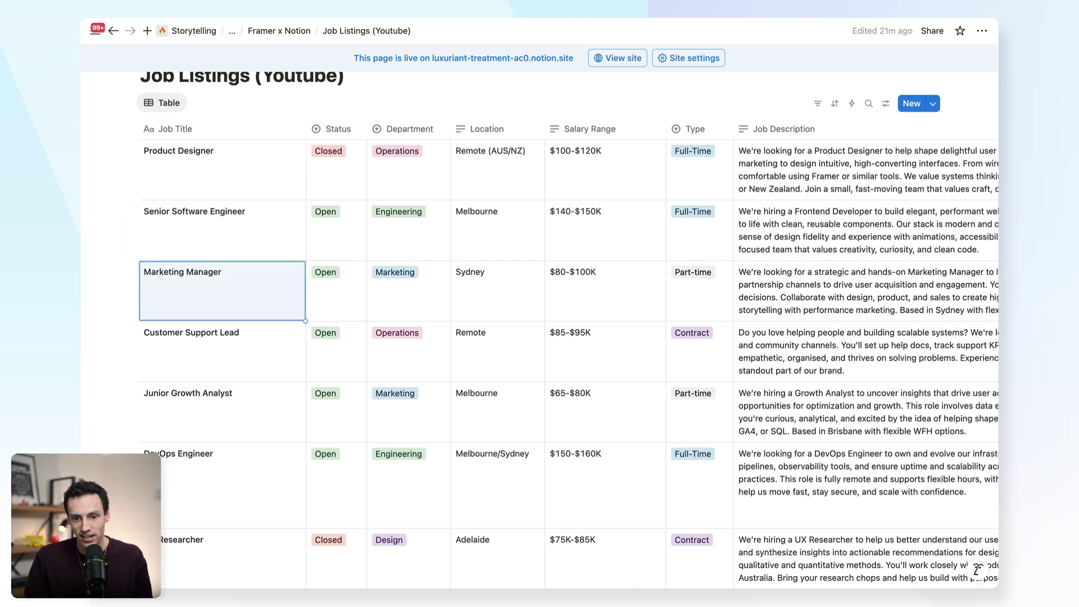
Sync Framer's CMS with Notion to pull in the status and title changes
key("ctrl+Left")
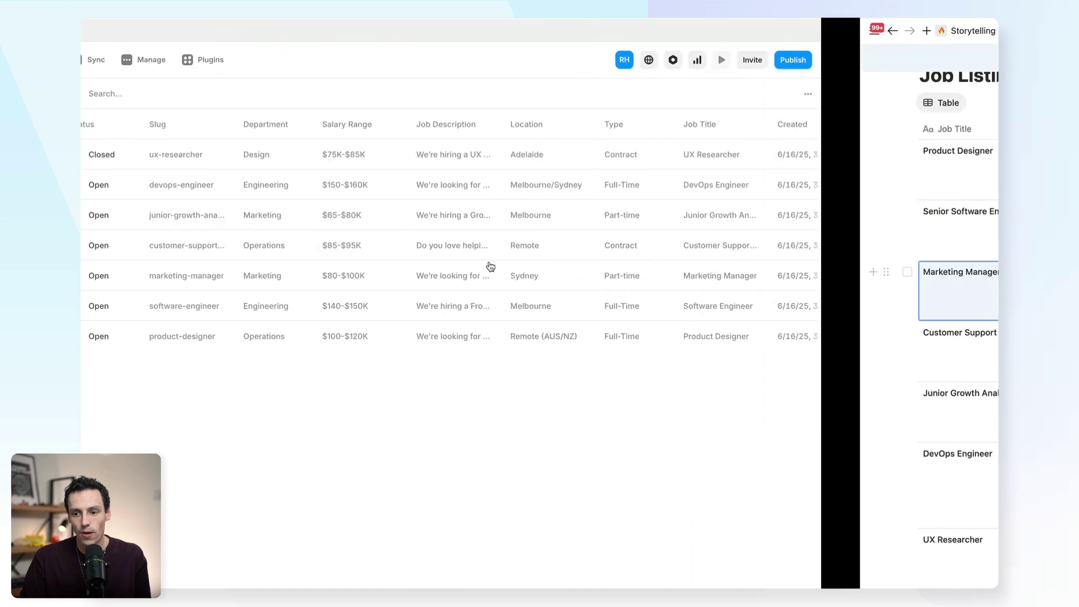
left_click(270, 67)
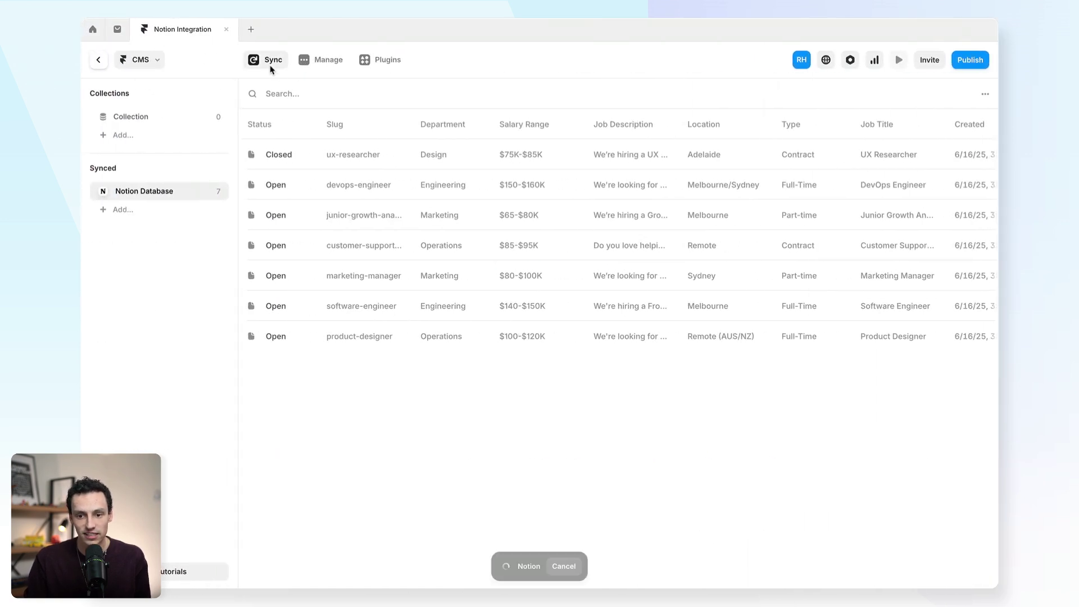
key("Escape")
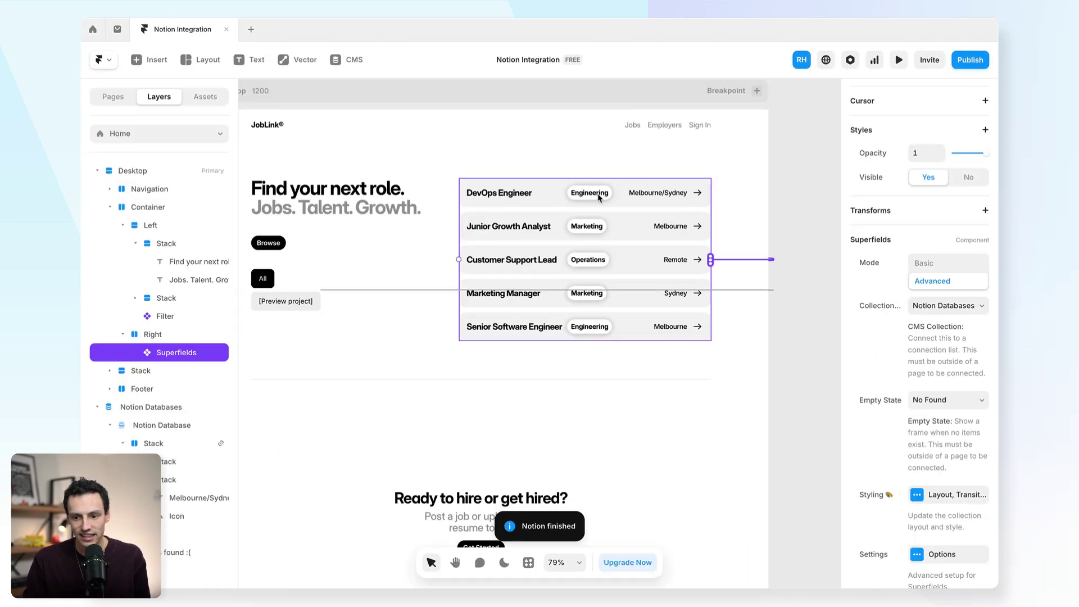